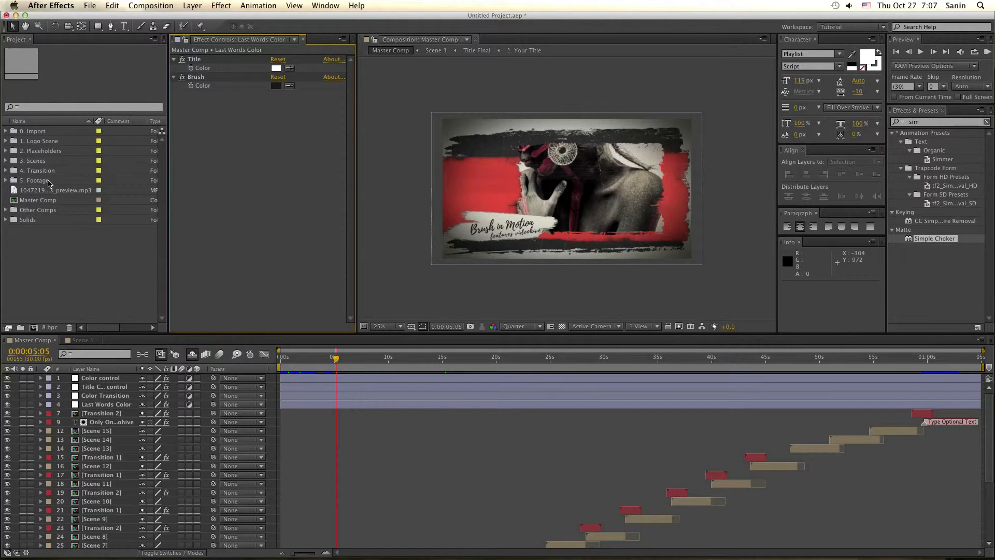
# Look inside the 0. Import folder of the project and collapse it again
pyautogui.click(32, 131)
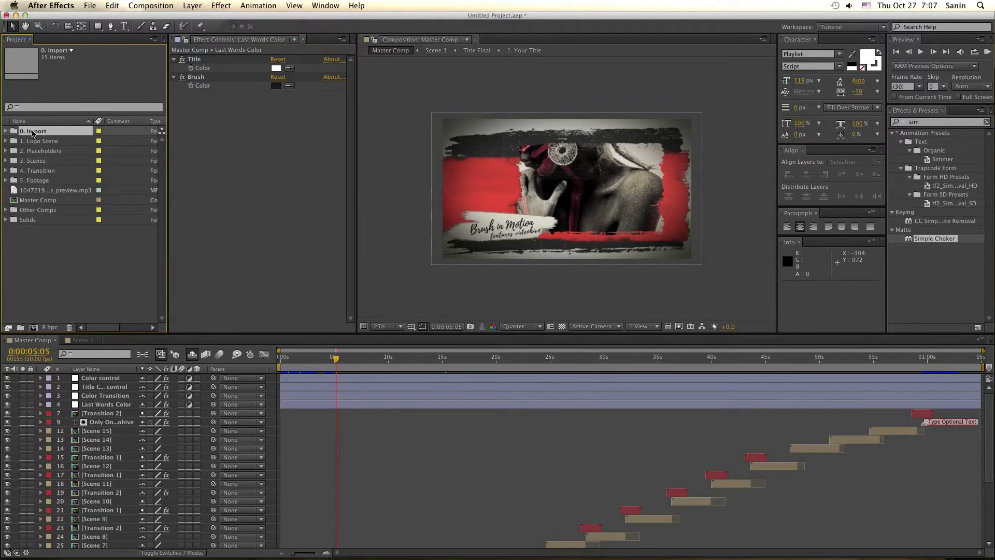
pyautogui.click(6, 131)
pyautogui.click(6, 133)
# Expand the 1. Logo Scene folder and examine the contents of its 1. Source subfolder
pyautogui.click(21, 142)
pyautogui.click(5, 142)
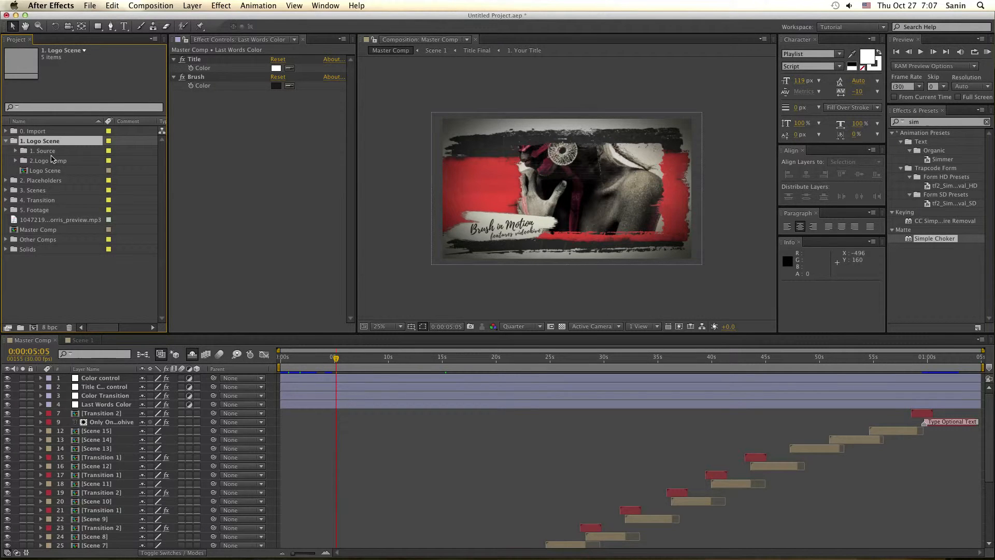
pyautogui.scroll(-5, 356, 437)
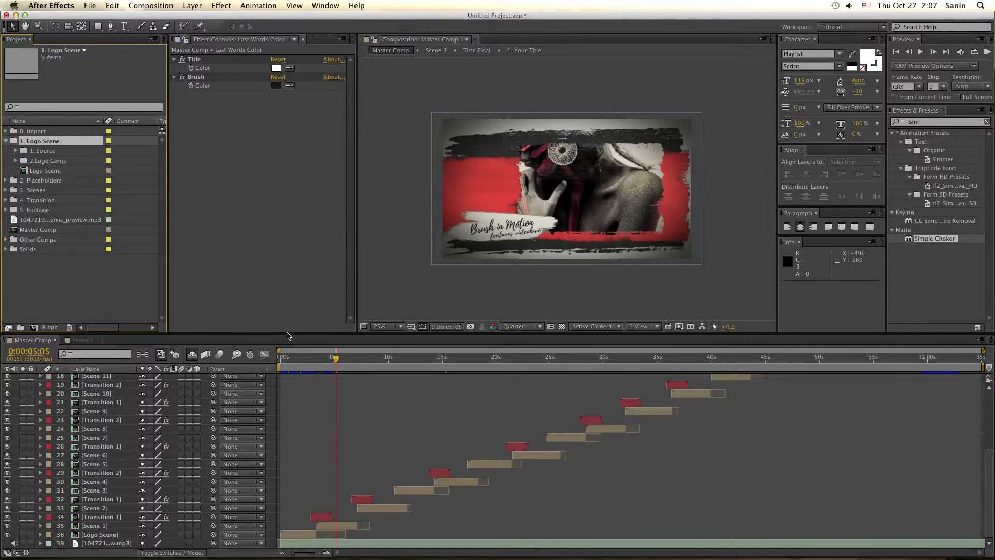
pyautogui.click(50, 151)
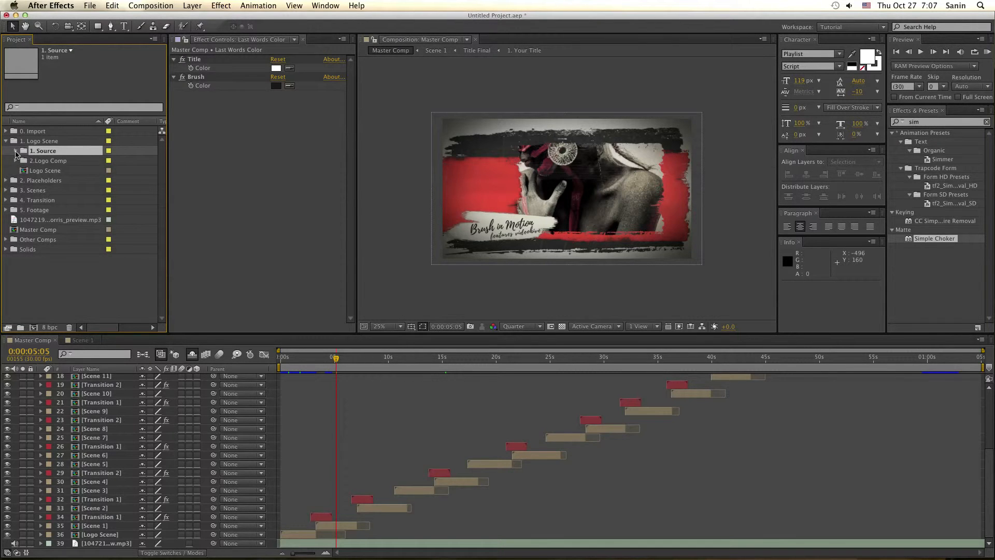
pyautogui.click(16, 152)
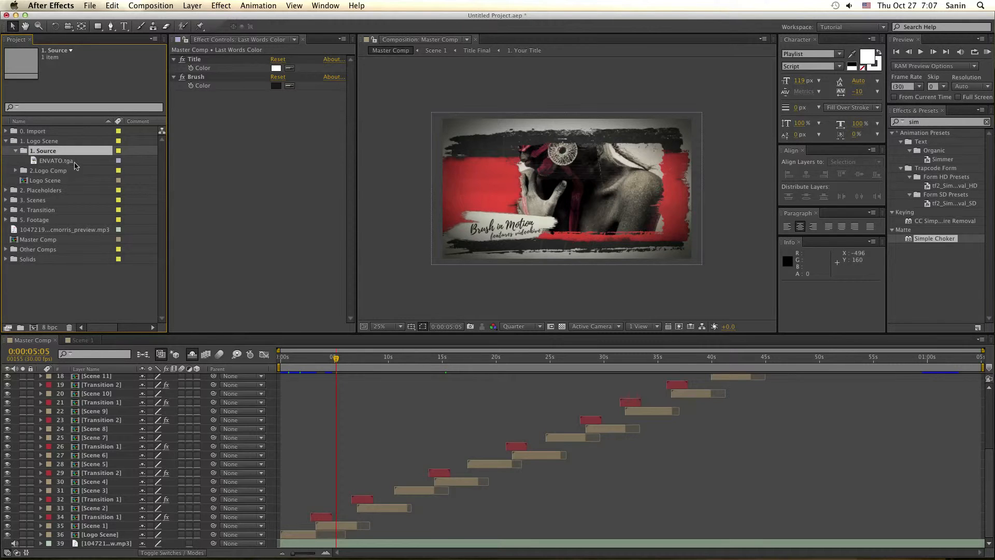
pyautogui.click(16, 152)
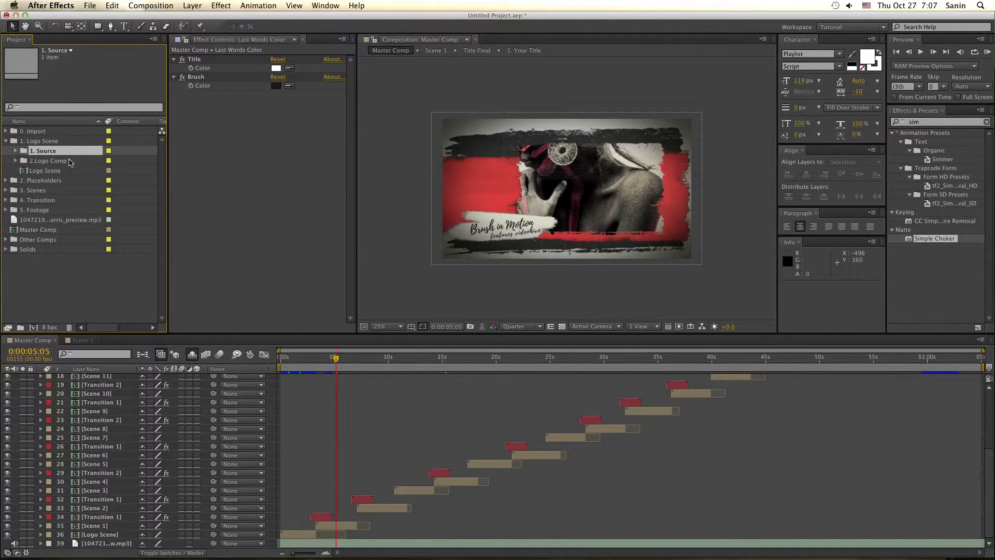
# View the Logo composition from the 2.Logo Comp folder, then close it and collapse that folder
pyautogui.click(59, 161)
pyautogui.click(15, 161)
pyautogui.doubleClick(44, 171)
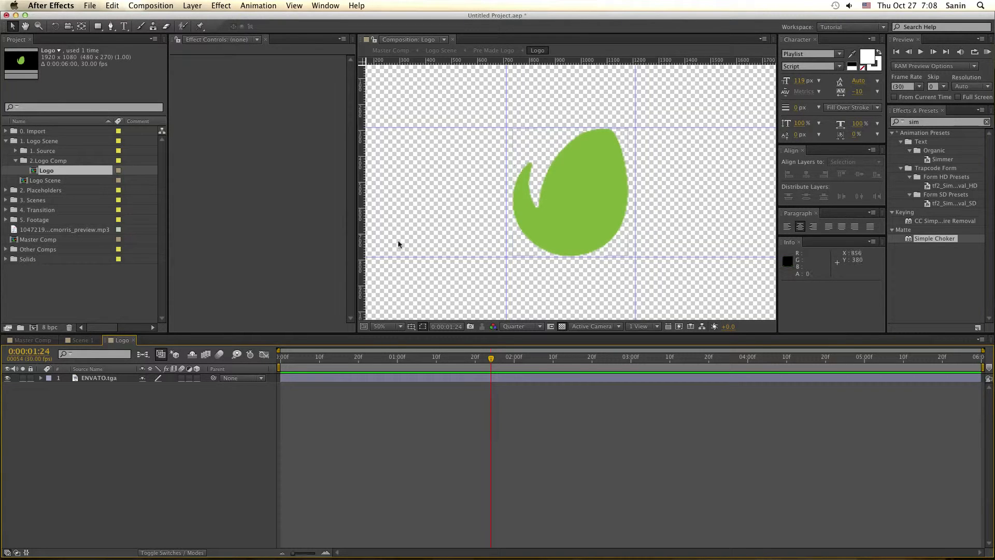
pyautogui.click(134, 341)
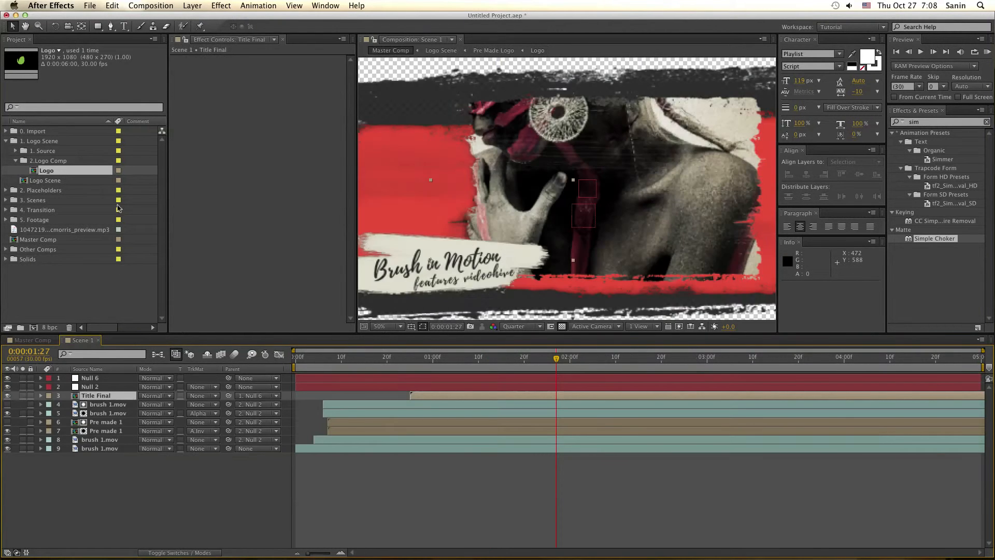
pyautogui.click(48, 160)
pyautogui.click(16, 161)
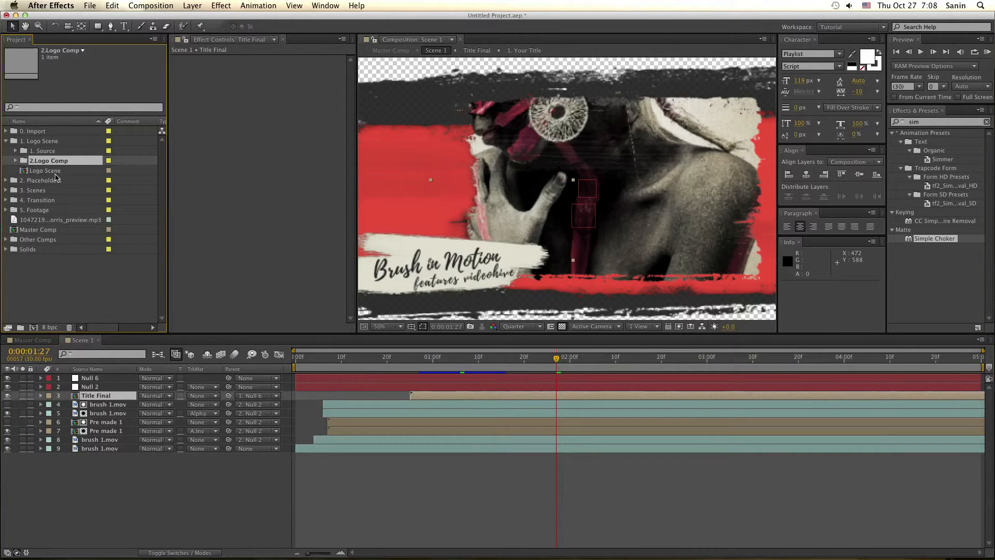
# Open the Logo Scene composition, inspect the effects on its Color control and text layers, and close it
pyautogui.doubleClick(50, 171)
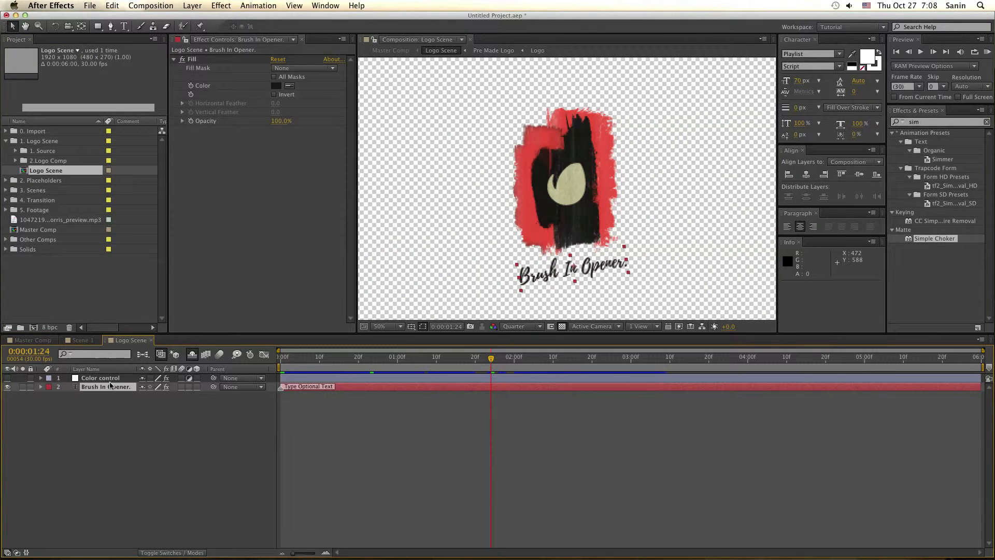
pyautogui.click(110, 378)
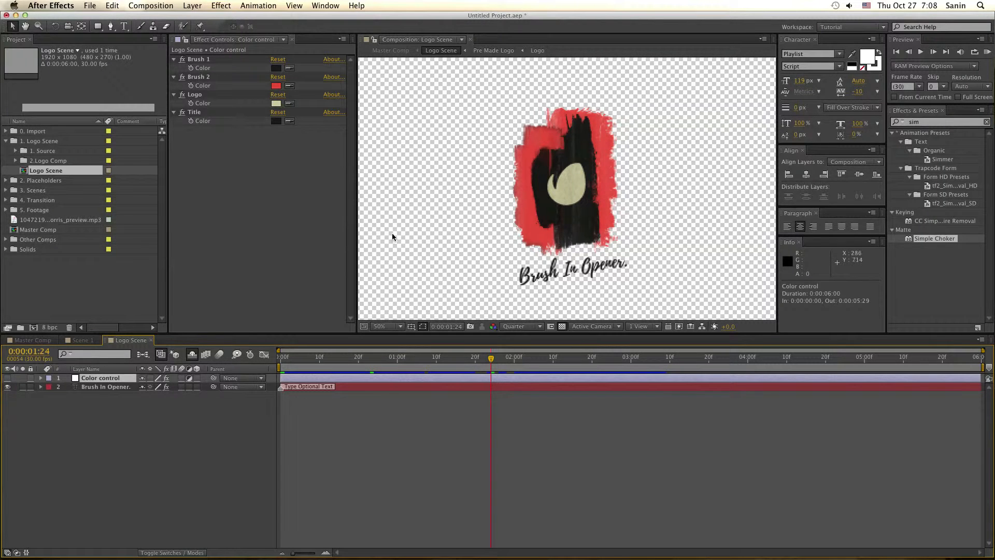
pyautogui.click(98, 388)
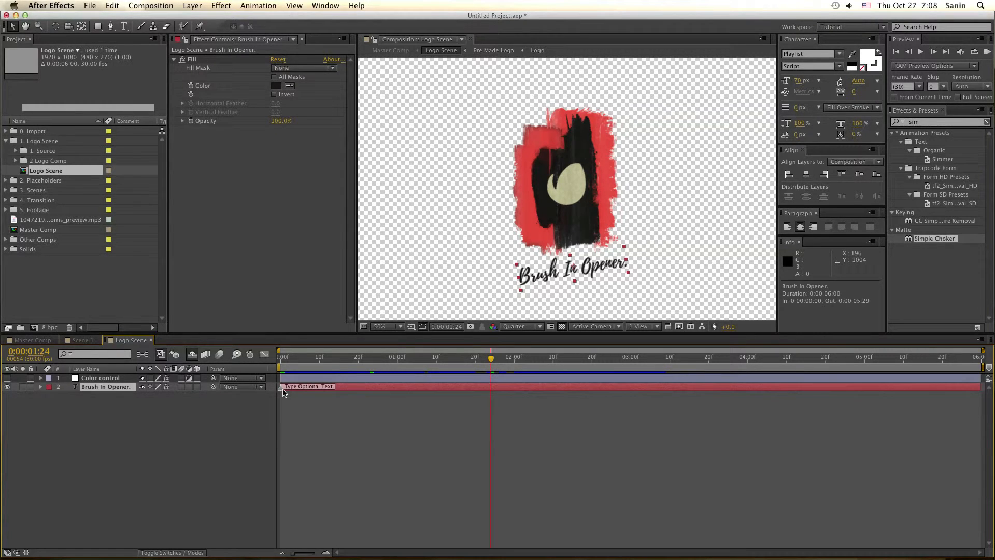
pyautogui.click(152, 341)
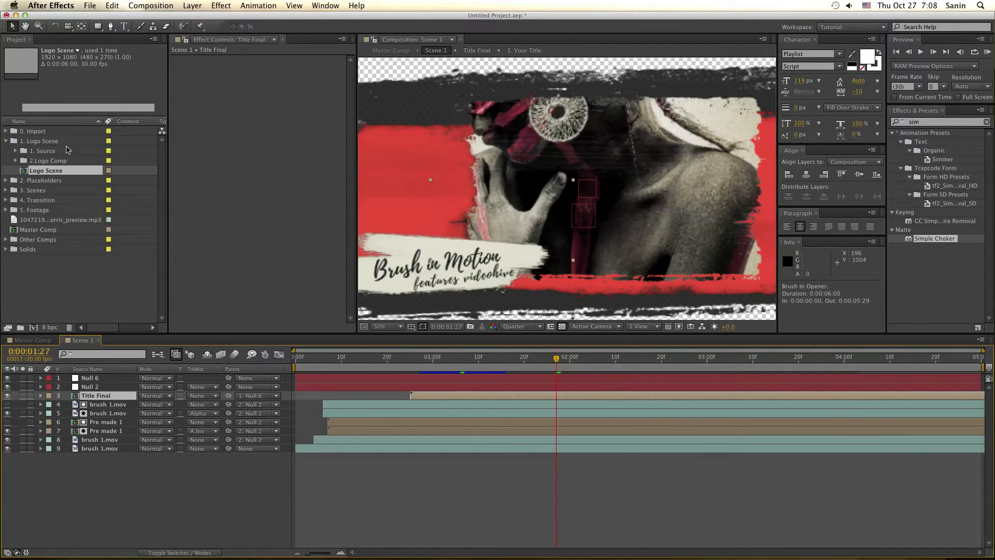
# Collapse the 1. Logo Scene folder and look through the compositions in the 2. Placeholders folder
pyautogui.click(13, 143)
pyautogui.click(7, 141)
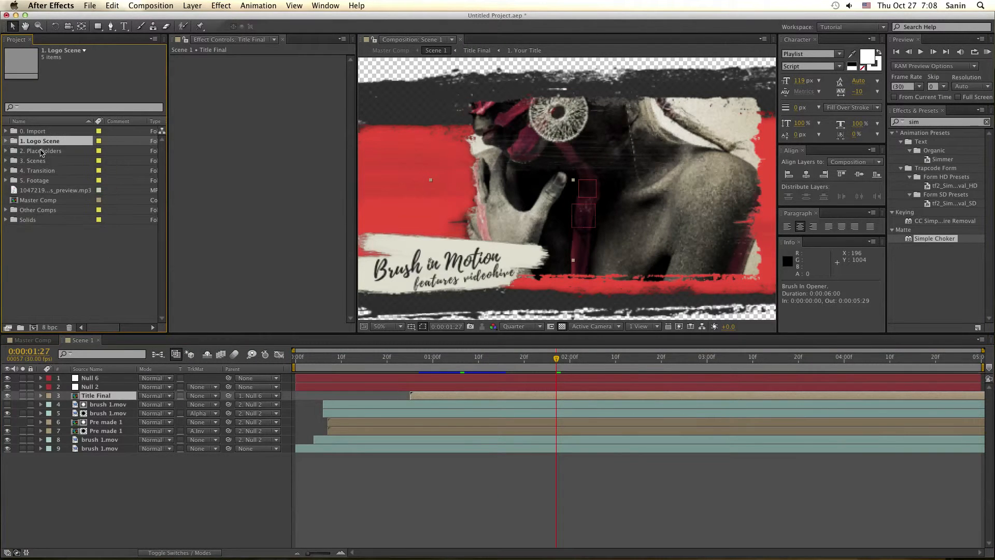
pyautogui.click(43, 152)
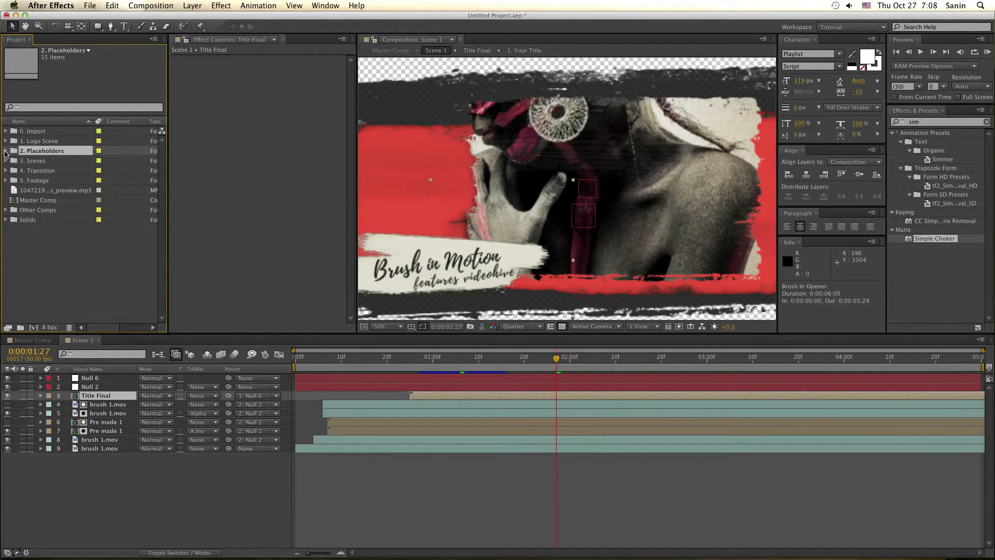
pyautogui.click(6, 151)
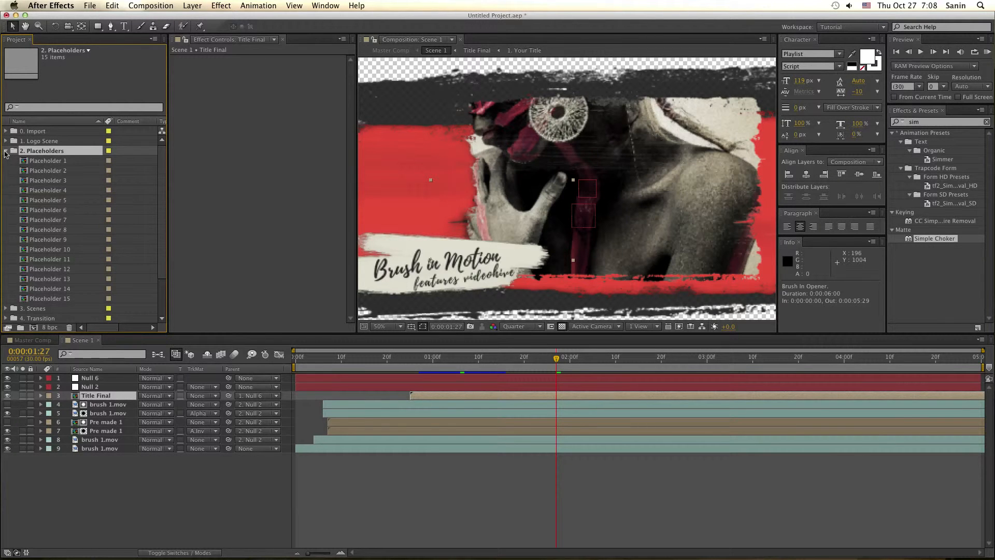
pyautogui.click(6, 151)
# Expand the 3. Scenes folder and its Scene 1 subfolder to view their contents
pyautogui.click(7, 162)
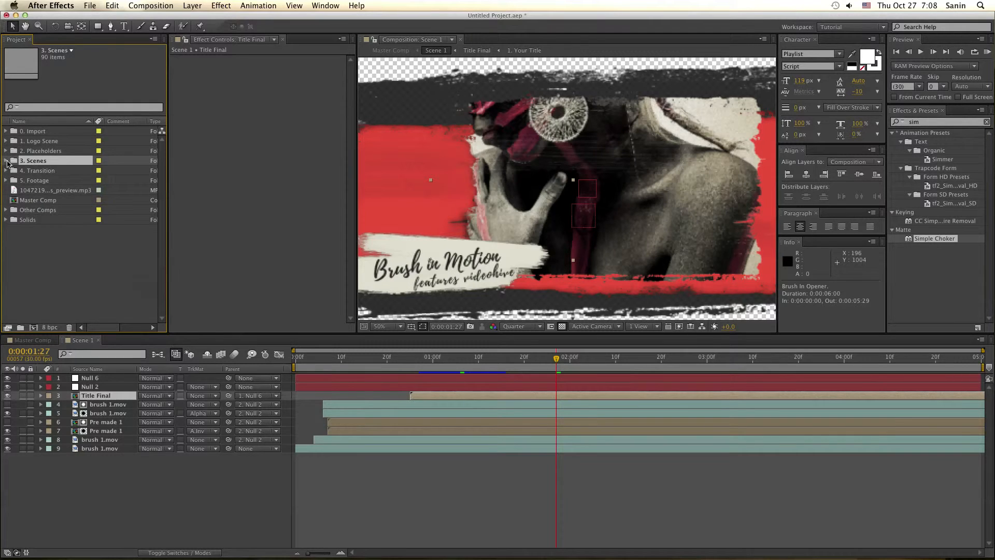
pyautogui.click(6, 162)
pyautogui.scroll(-1, 46, 193)
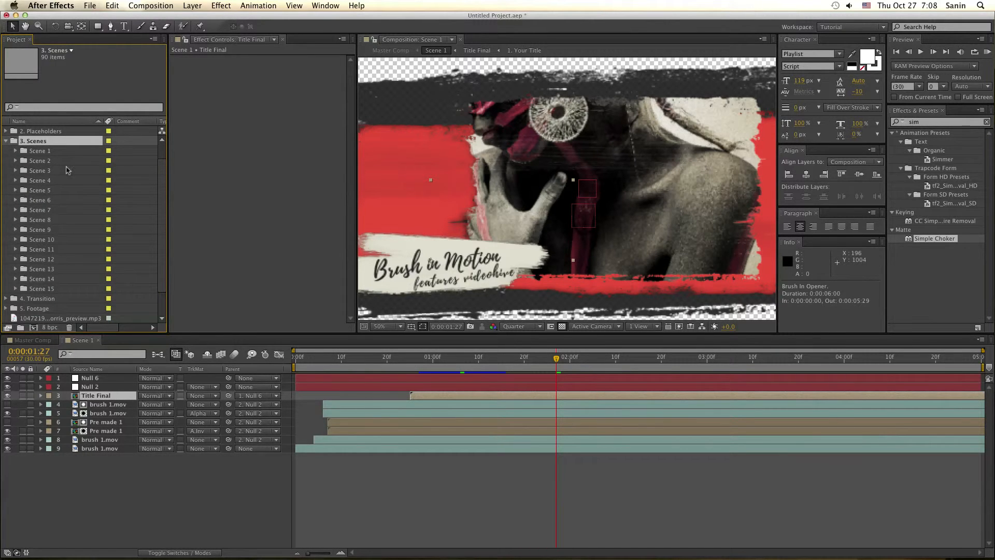
pyautogui.click(53, 151)
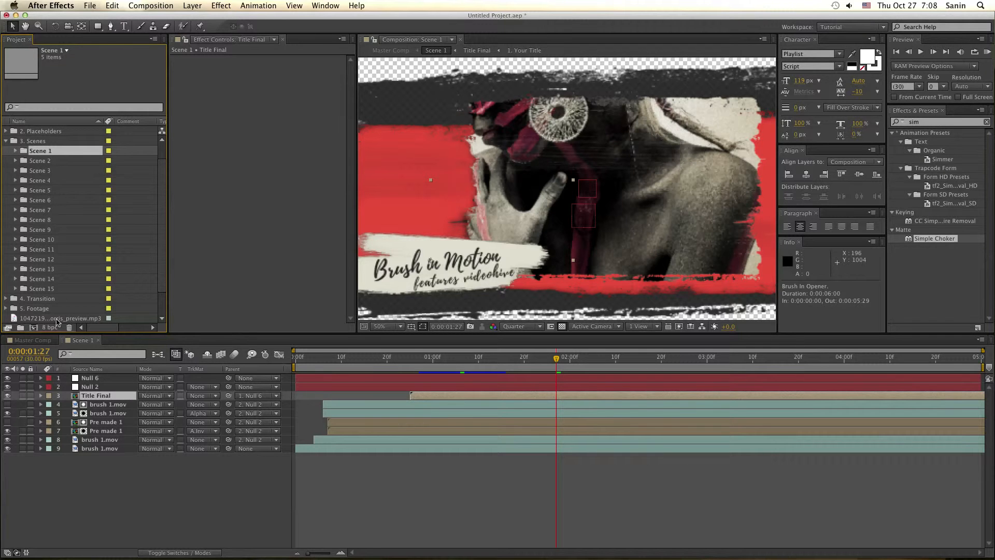
pyautogui.click(14, 151)
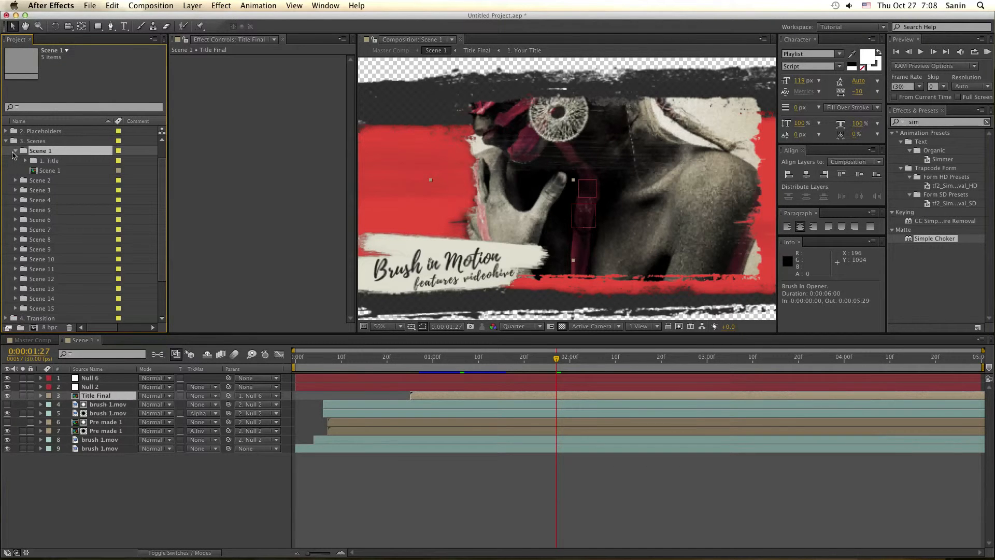
# Expand Scene 1's 1. Title folder and check the title, subtitle and Title Final compositions in it
pyautogui.click(68, 164)
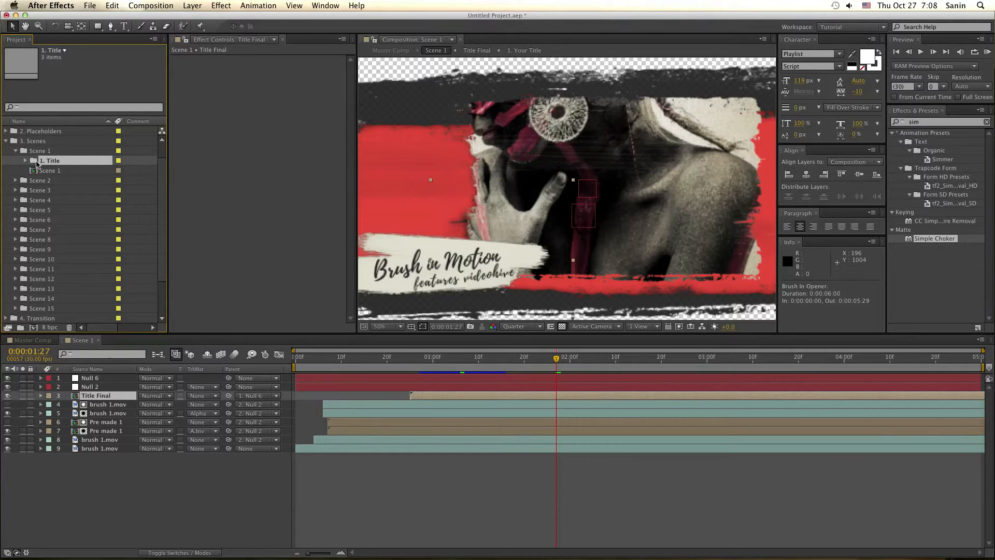
pyautogui.click(25, 160)
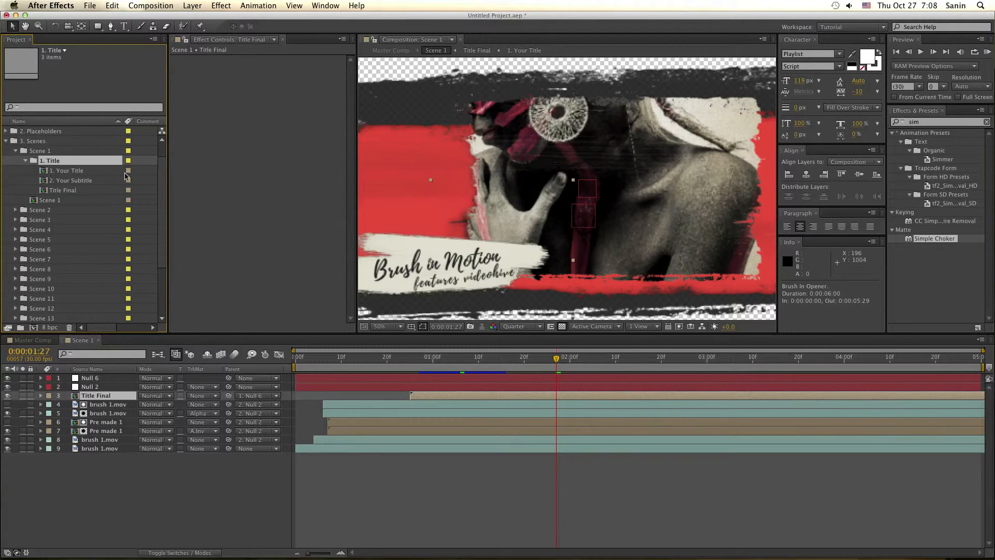
pyautogui.click(68, 171)
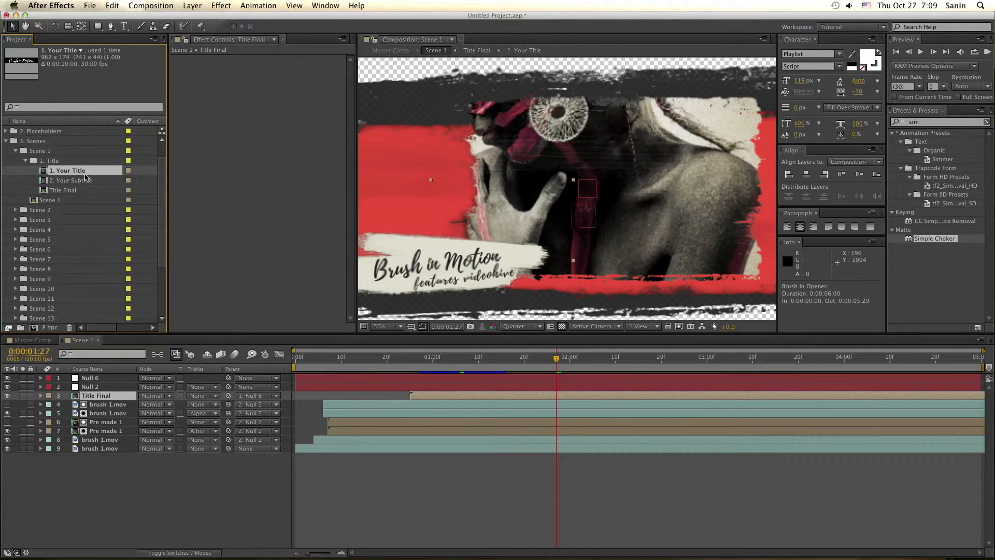
pyautogui.click(88, 182)
pyautogui.click(77, 191)
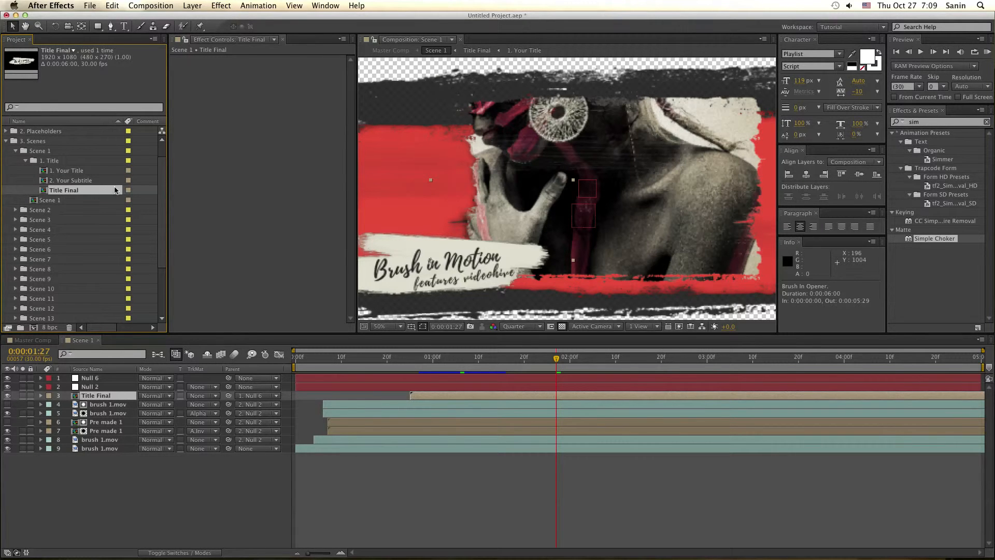
pyautogui.click(83, 172)
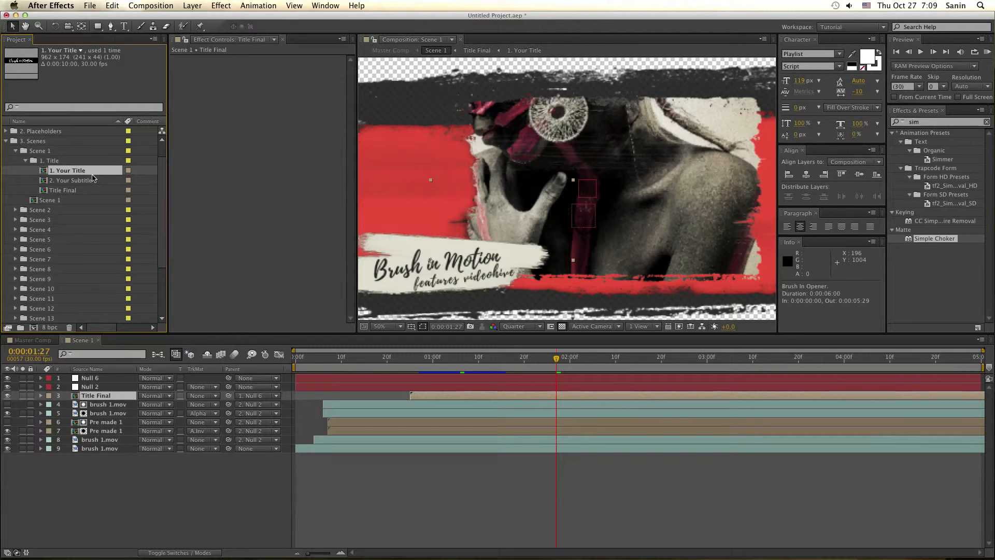
# Open the 1. Your Title composition of Scene 1 and set its viewer magnification to Fit
pyautogui.doubleClick(80, 173)
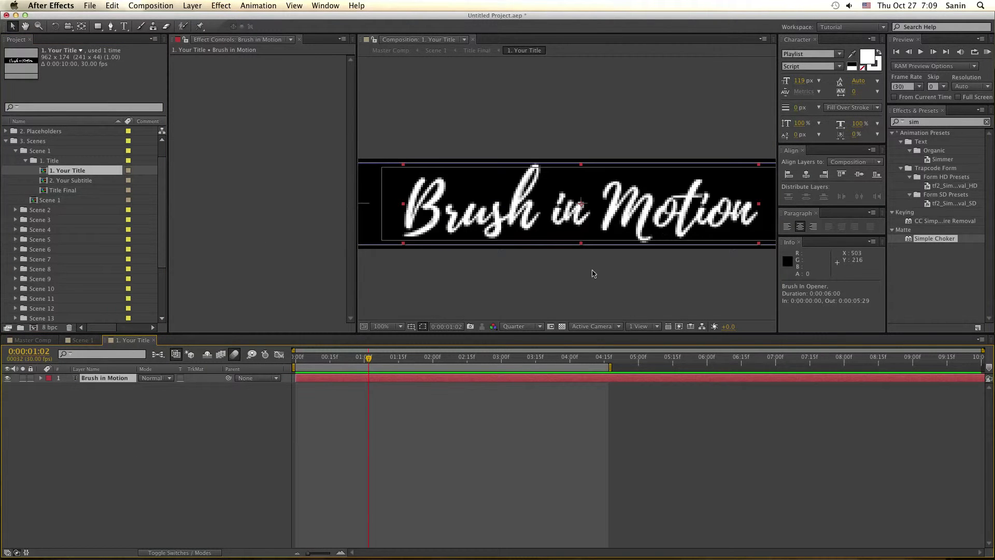
pyautogui.click(394, 326)
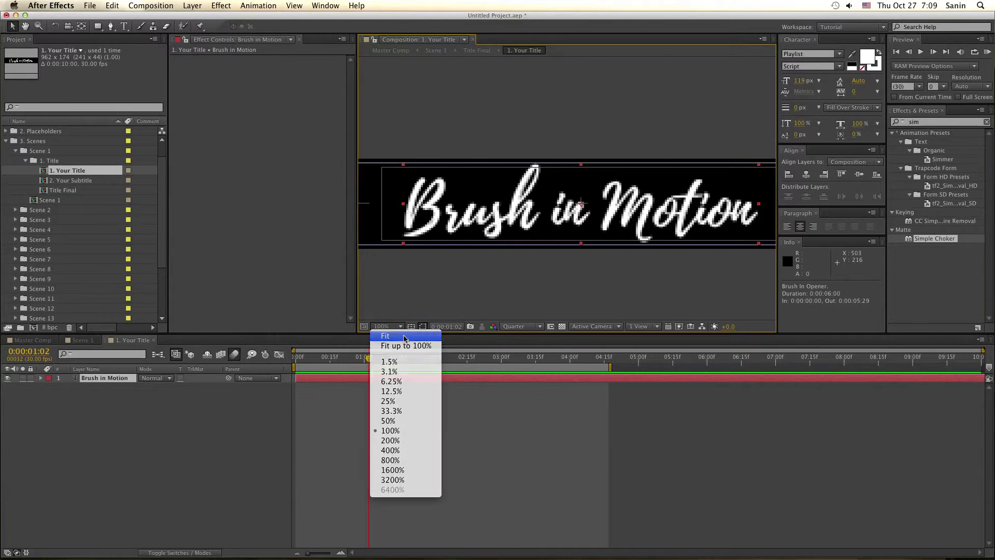
pyautogui.click(386, 336)
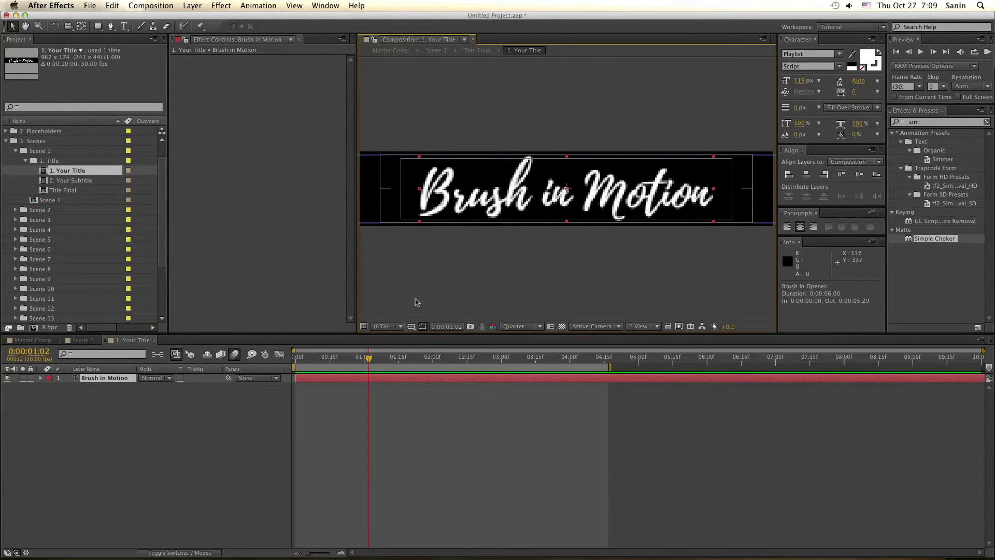
pyautogui.click(411, 326)
pyautogui.click(439, 291)
pyautogui.click(932, 125)
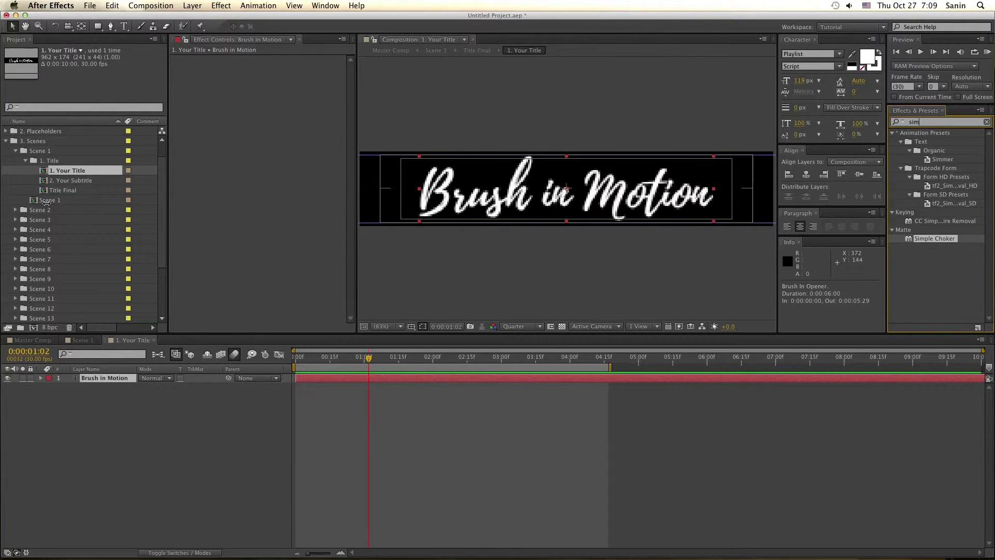
# Open Scene 1's Title Final composition, examine the whole brush title, and close the composition
pyautogui.click(49, 160)
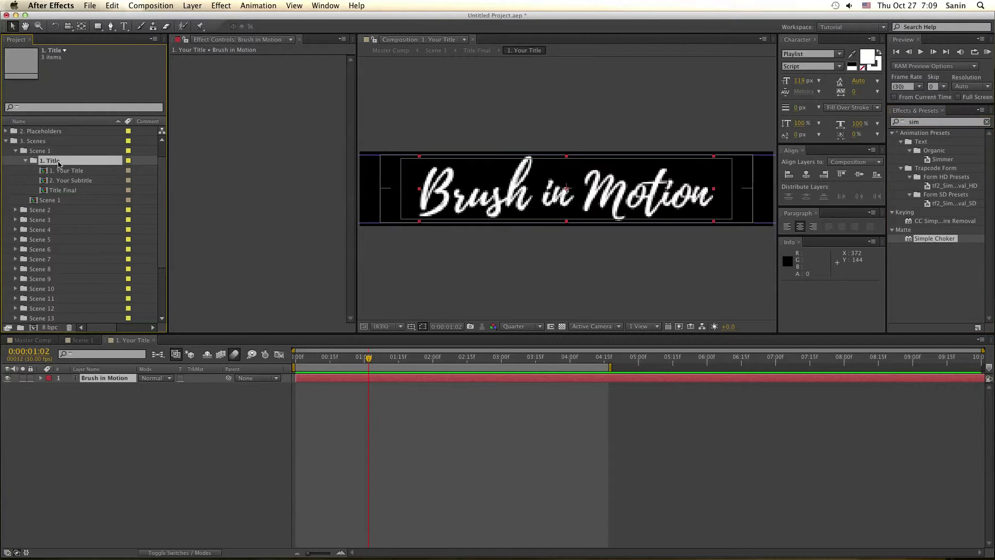
pyautogui.doubleClick(56, 190)
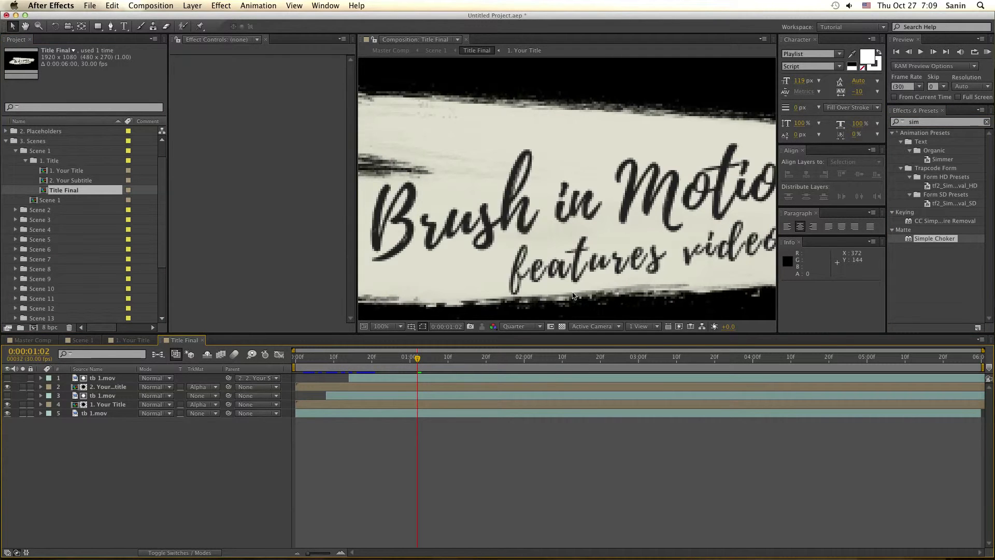
pyautogui.scroll(-3, 575, 296)
pyautogui.scroll(2, 575, 296)
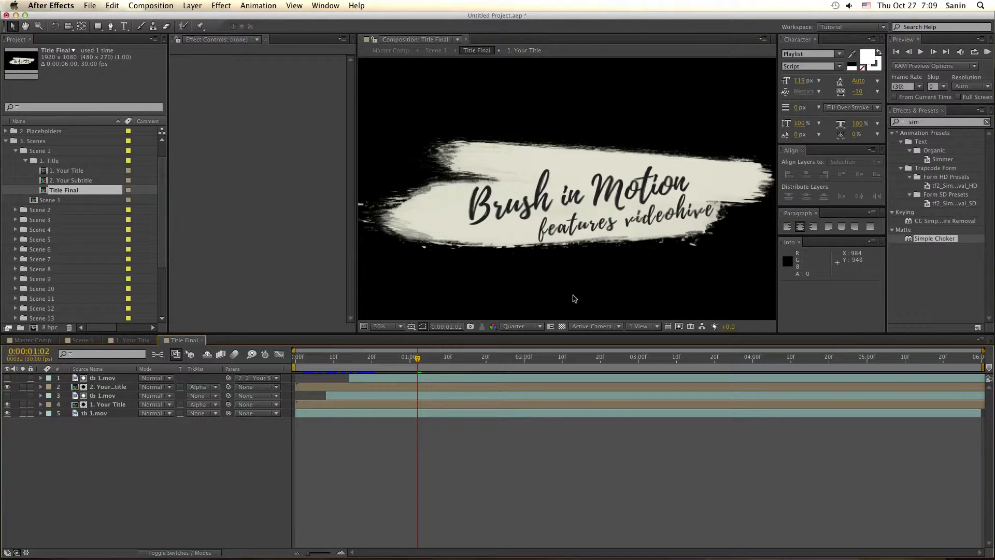
pyautogui.click(205, 341)
# Collapse the 1. Title folder and open the Scene 1 composition
pyautogui.click(29, 162)
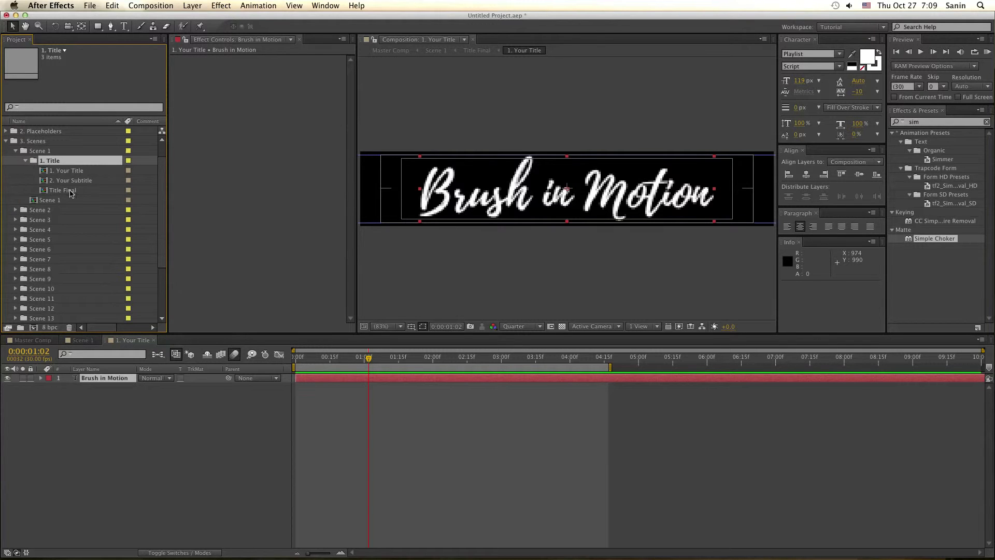
pyautogui.click(25, 161)
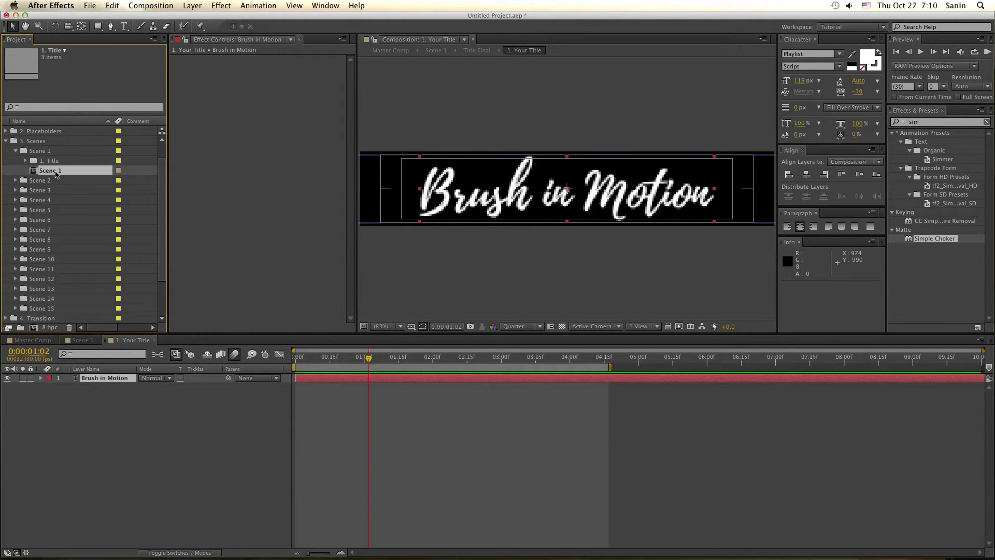
pyautogui.doubleClick(55, 172)
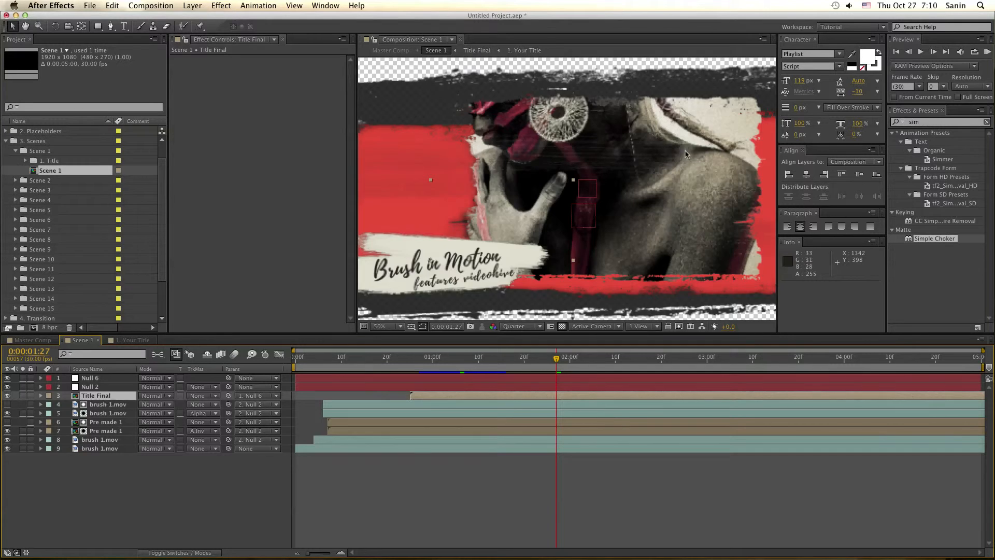
# Try moving the Title Final layer to the lower centre of the frame in Scene 1, and undo the move
pyautogui.press(',')
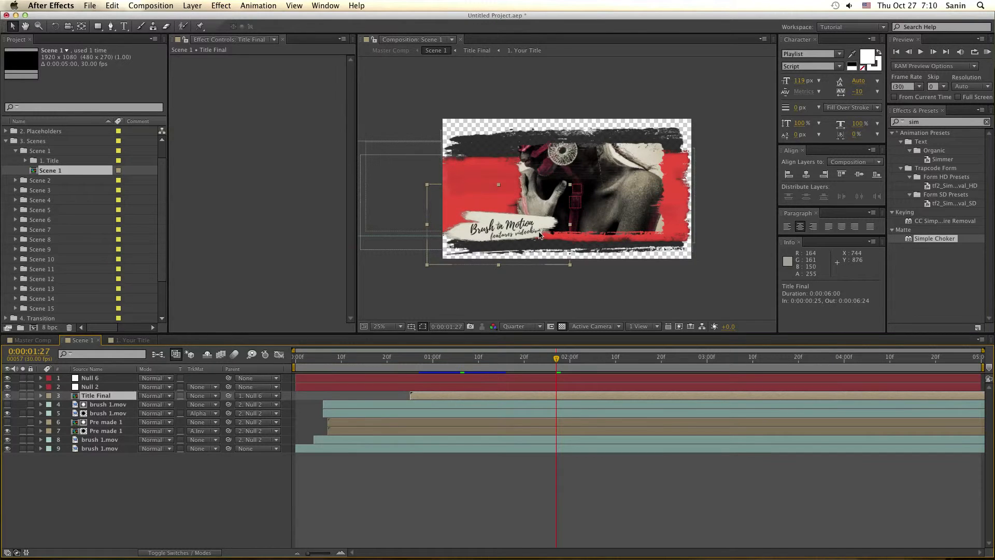
pyautogui.click(99, 405)
pyautogui.click(100, 398)
pyautogui.moveTo(539, 230)
pyautogui.mouseDown()
pyautogui.moveTo(529, 210)
pyautogui.moveTo(667, 207)
pyautogui.moveTo(593, 228)
pyautogui.moveTo(604, 241)
pyautogui.mouseUp()
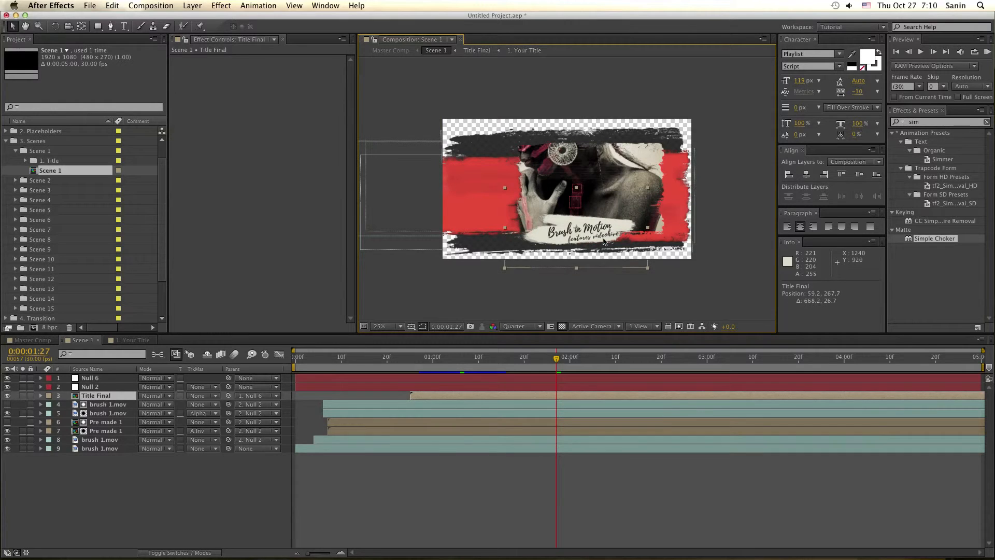
pyautogui.press('super+z')
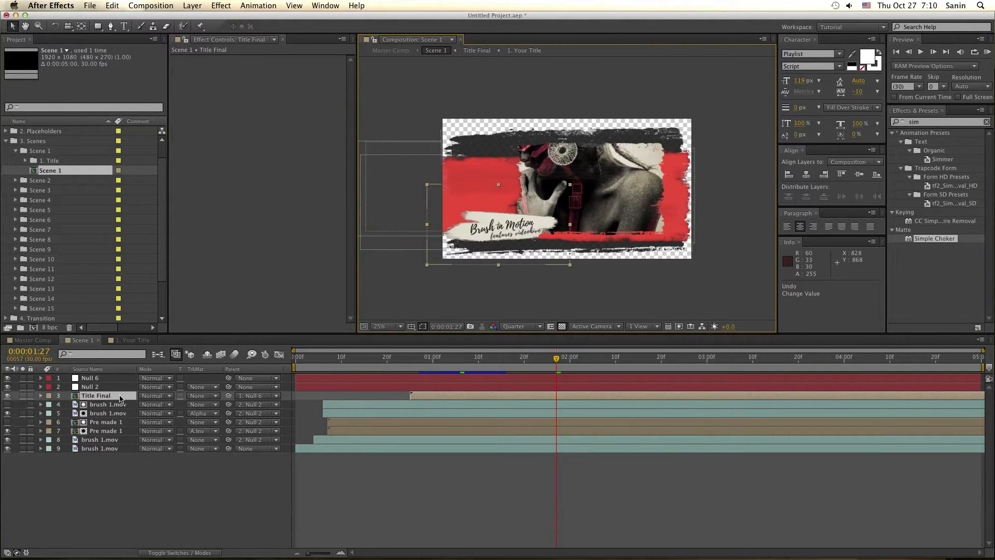
# Check that Title Final is parented to Null 6 and scale Null 6 to 82.8%
pyautogui.click(113, 378)
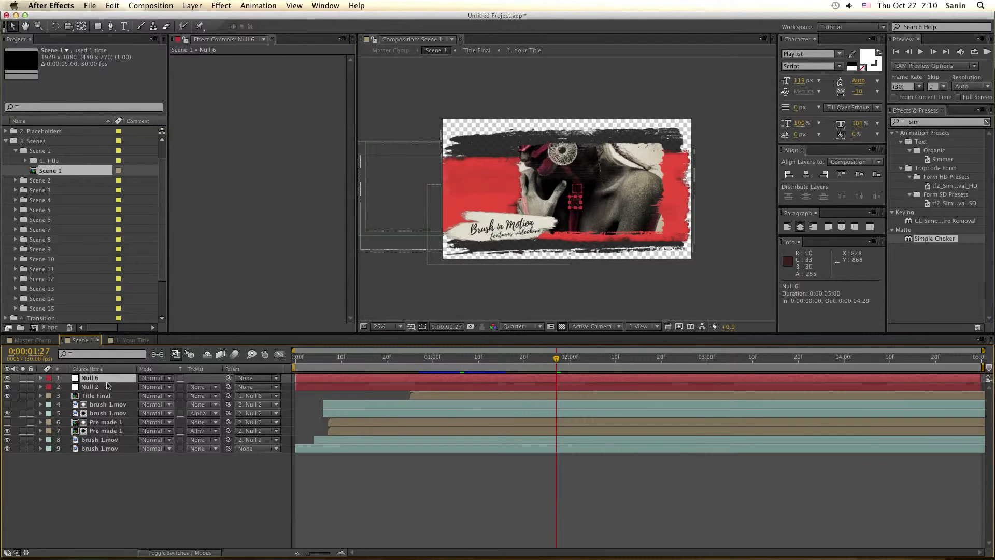
pyautogui.click(247, 395)
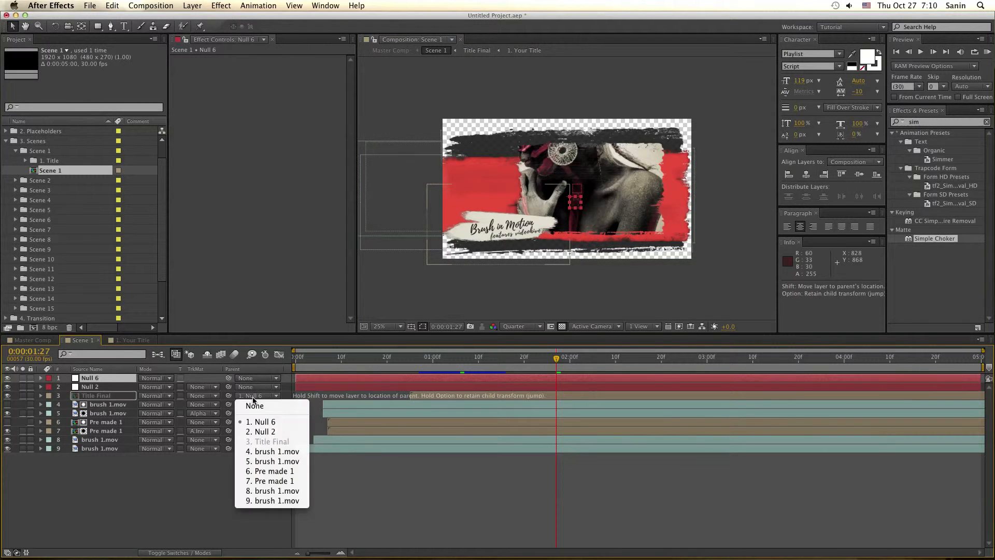
pyautogui.click(266, 423)
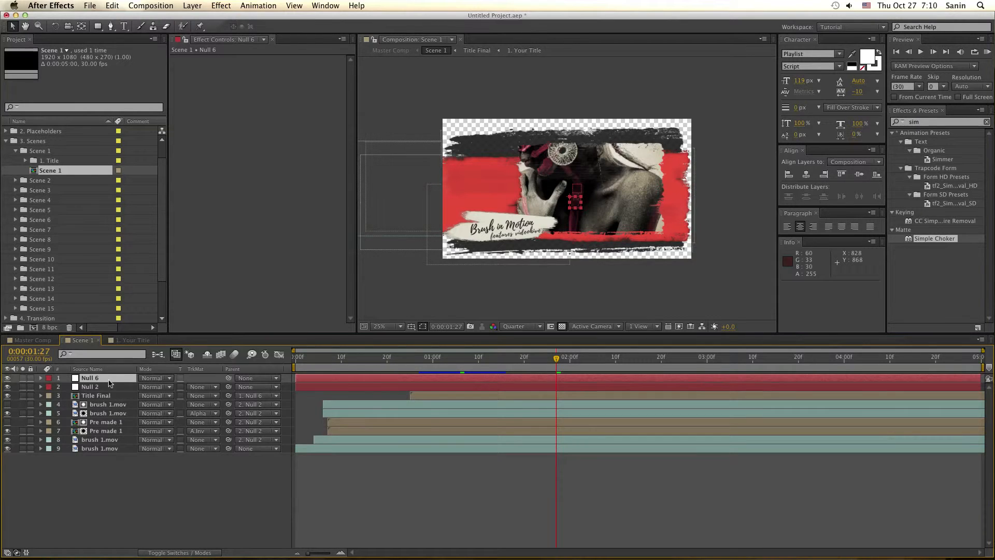
pyautogui.press('s')
pyautogui.moveTo(171, 386); pyautogui.dragTo(148, 387)
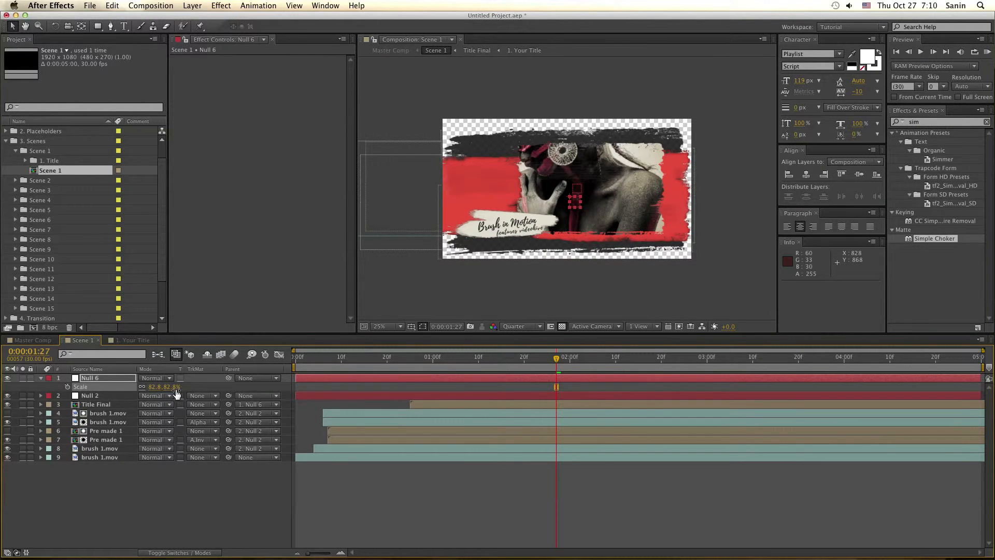
# Reveal Null 6's Position with its Scale, try shifting its horizontal position, undo the shift, and collapse the layer
pyautogui.hotkey('shift', 'p')
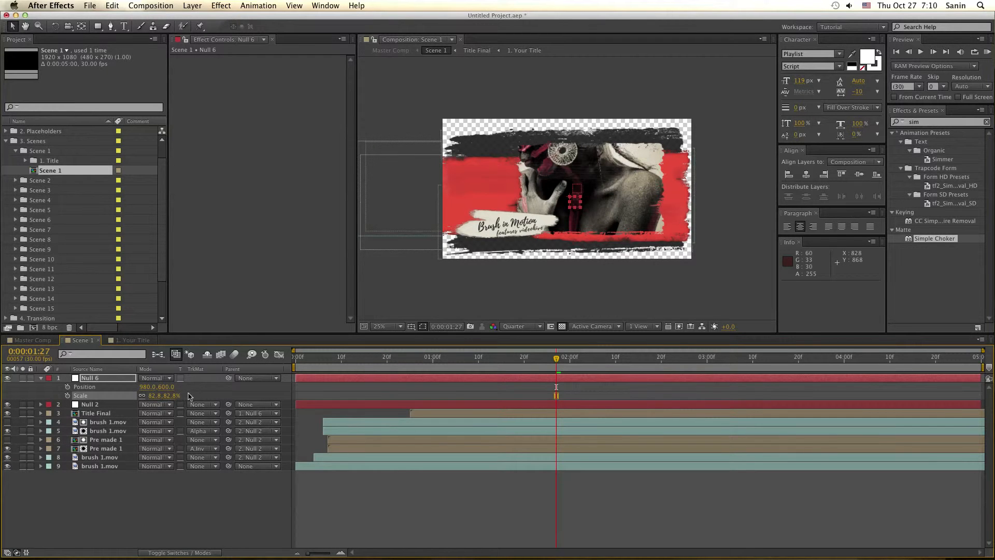
pyautogui.click(83, 388)
pyautogui.click(91, 397)
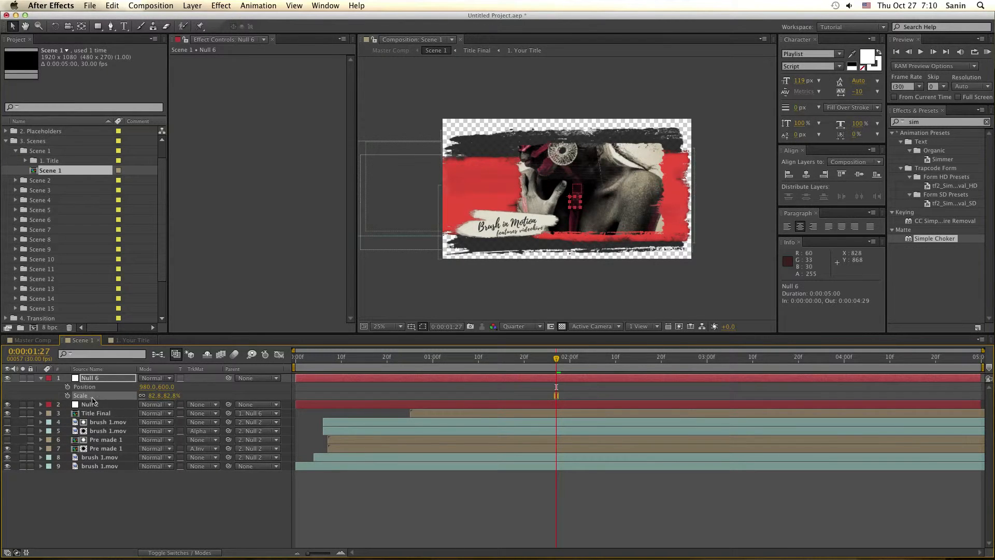
pyautogui.click(84, 387)
pyautogui.moveTo(145, 387); pyautogui.dragTo(156, 390)
pyautogui.press('super+z')
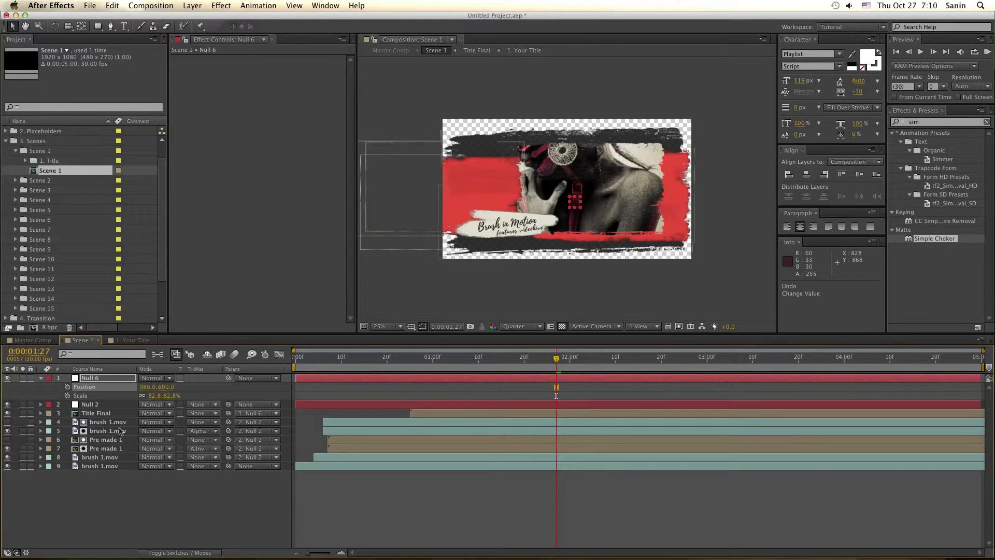
pyautogui.click(40, 380)
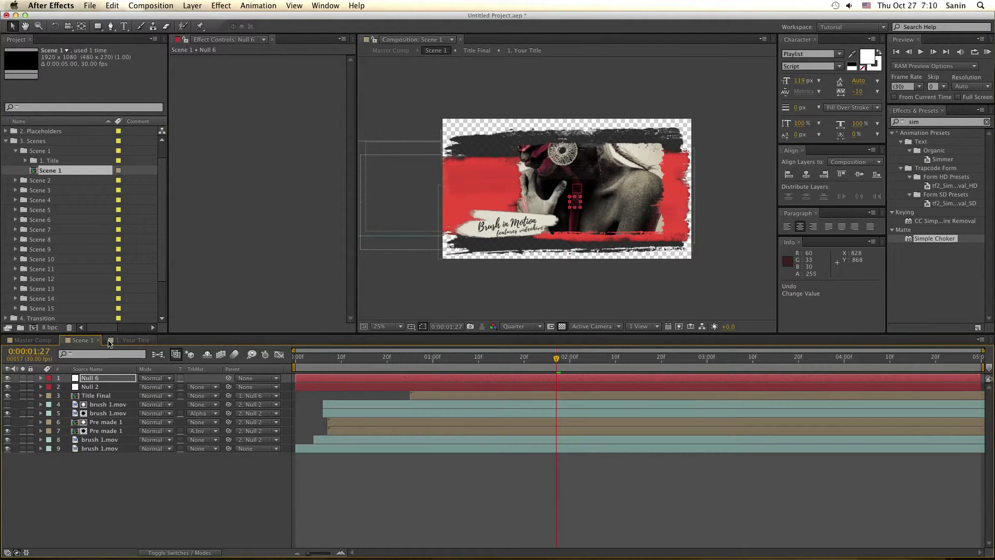
# Close the 1. Your Title and Scene 1 compositions and collapse the Scene 1 and 3. Scenes folders
pyautogui.click(136, 341)
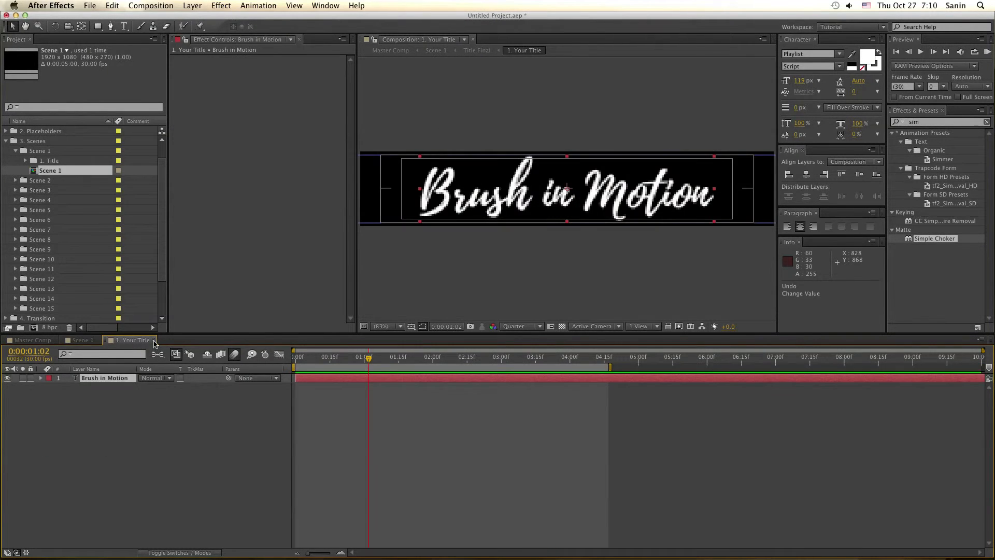
pyautogui.click(154, 341)
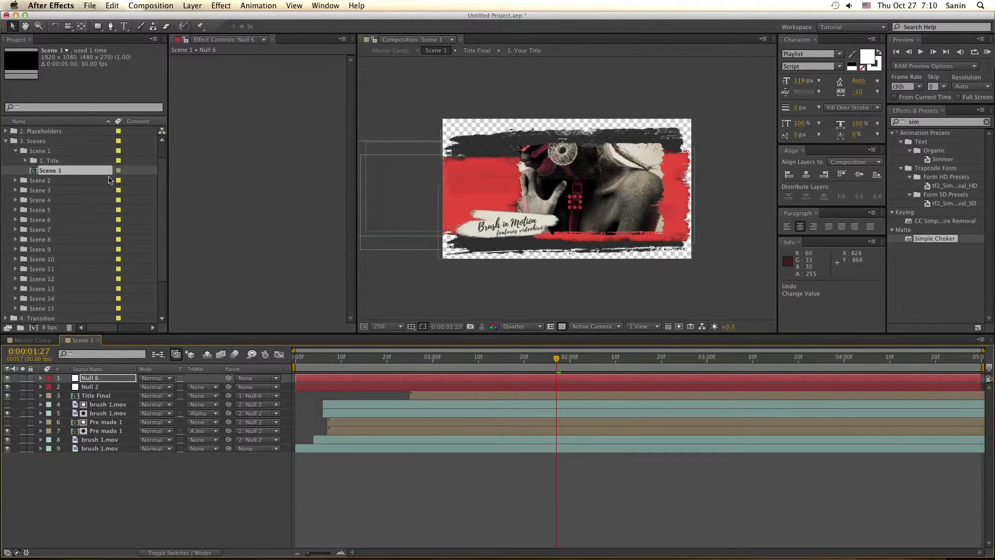
pyautogui.click(43, 152)
pyautogui.click(17, 151)
pyautogui.click(44, 142)
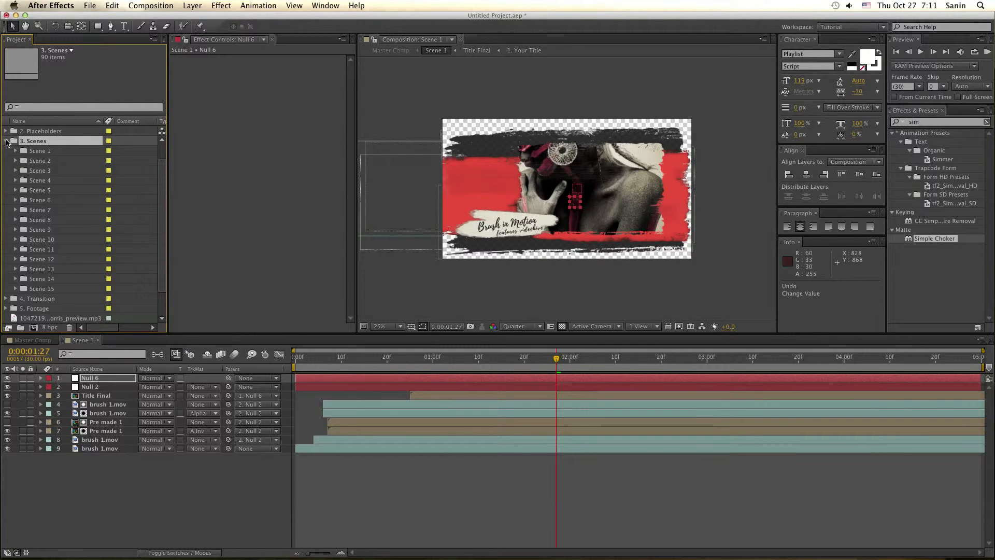
pyautogui.click(6, 142)
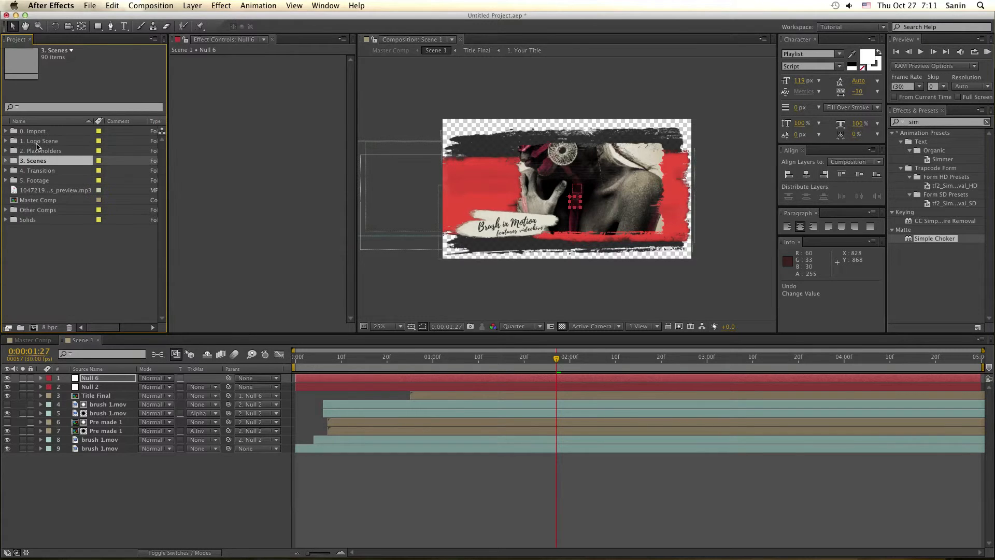
pyautogui.click(99, 341)
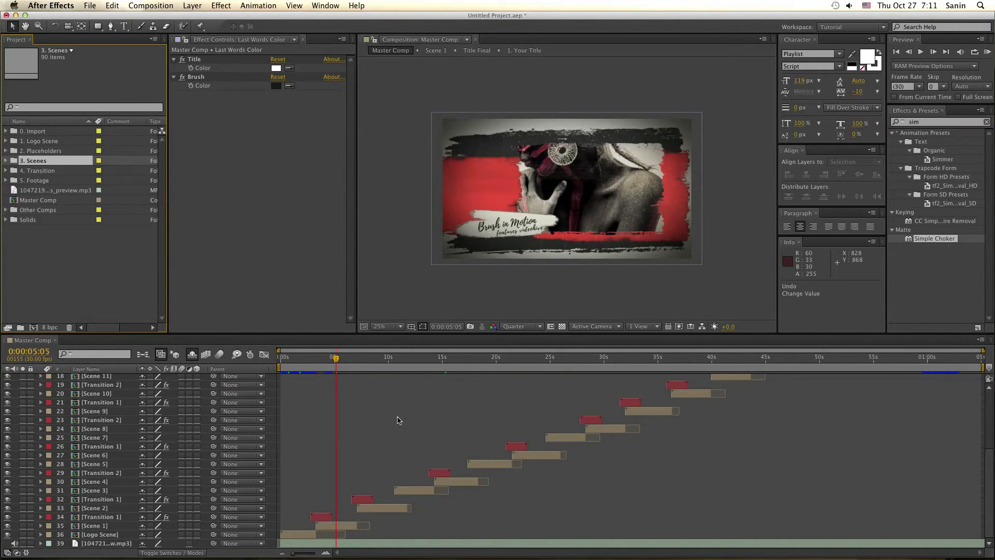
# On Master Comp's Color control layer, try green A1E73C for Brush color and a dark red for Brush color 2, cancelling both
pyautogui.scroll(6, 398, 420)
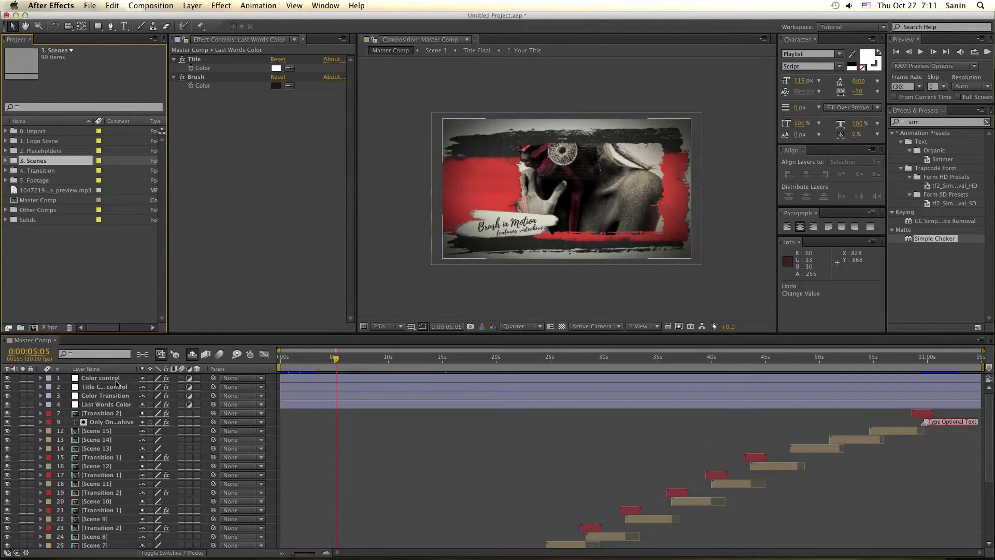
pyautogui.click(117, 378)
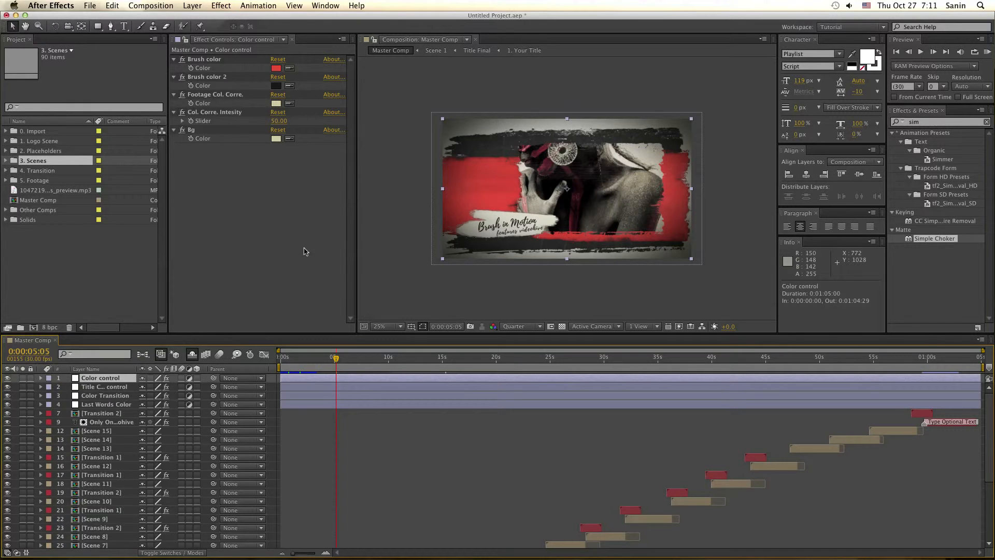
pyautogui.click(276, 68)
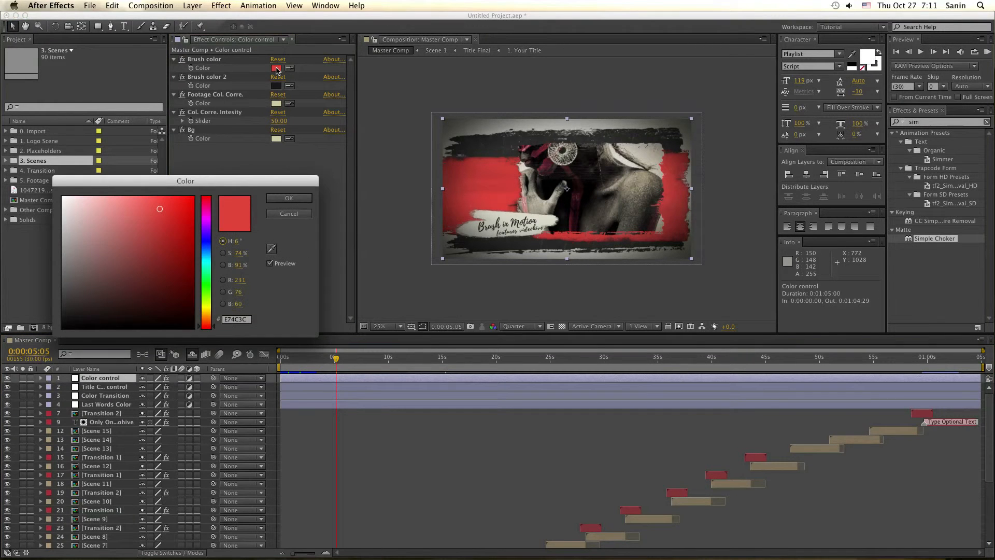
pyautogui.click(205, 297)
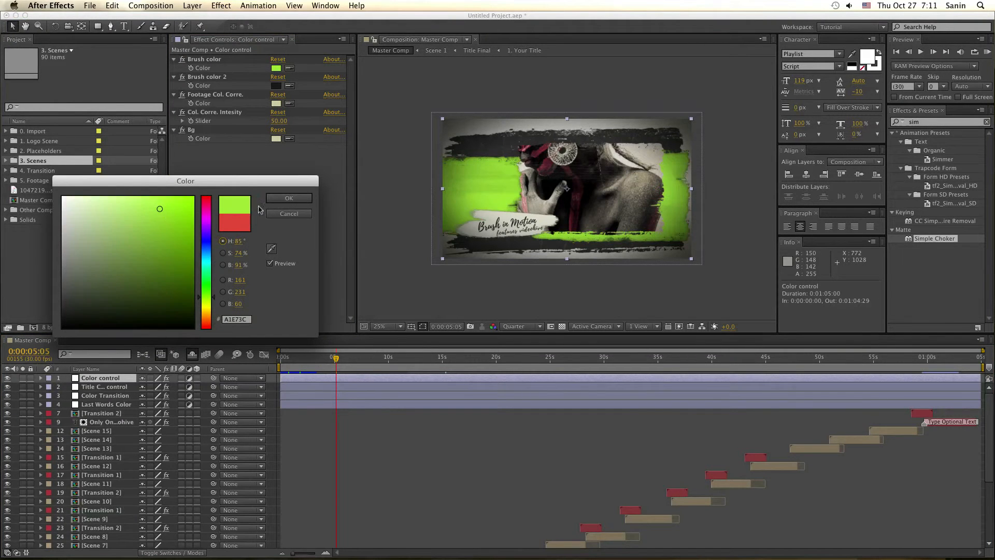
pyautogui.click(289, 217)
pyautogui.click(276, 85)
pyautogui.click(175, 267)
pyautogui.click(286, 216)
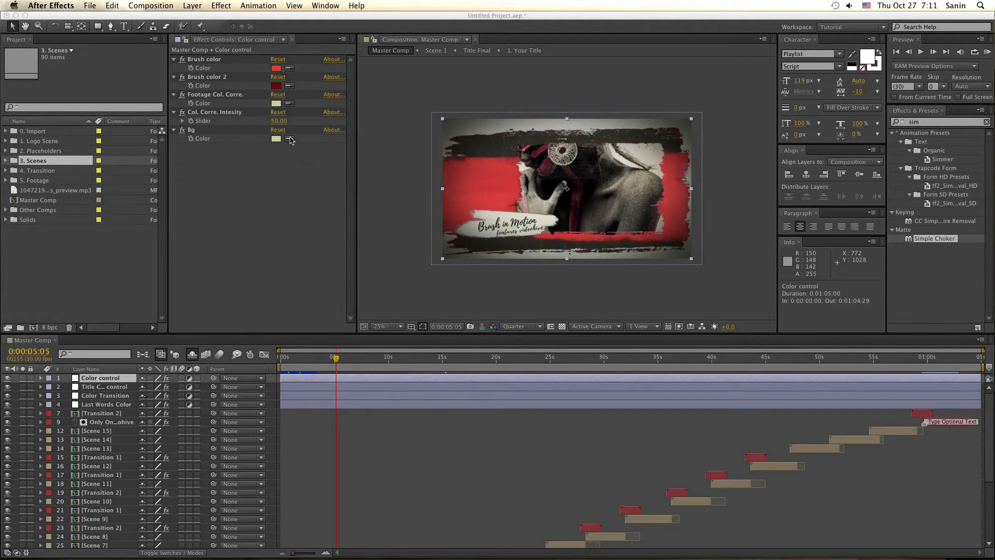
# Try yellow DCD10F and blue 276782 as the footage correction color and a higher correction intensity, discarding each change
pyautogui.click(276, 104)
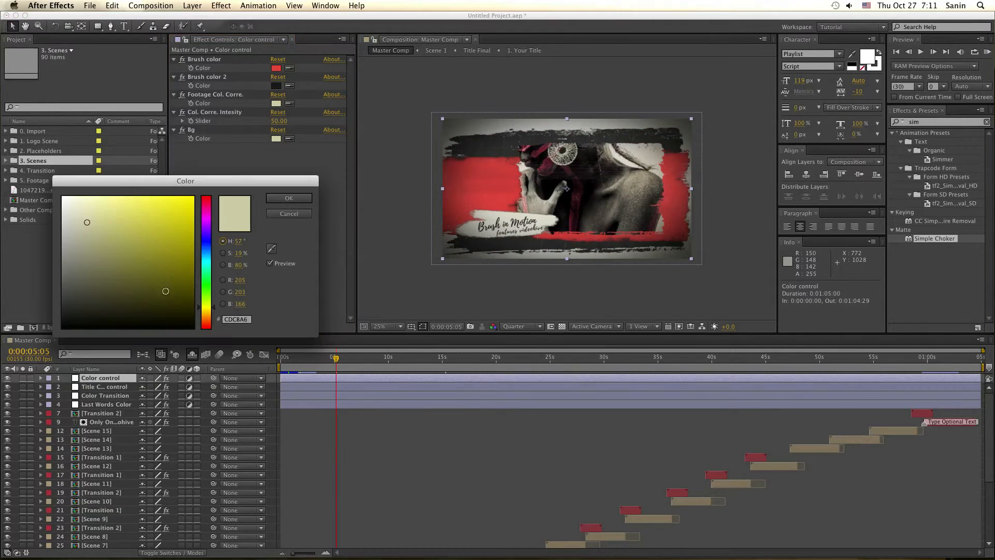
pyautogui.click(185, 215)
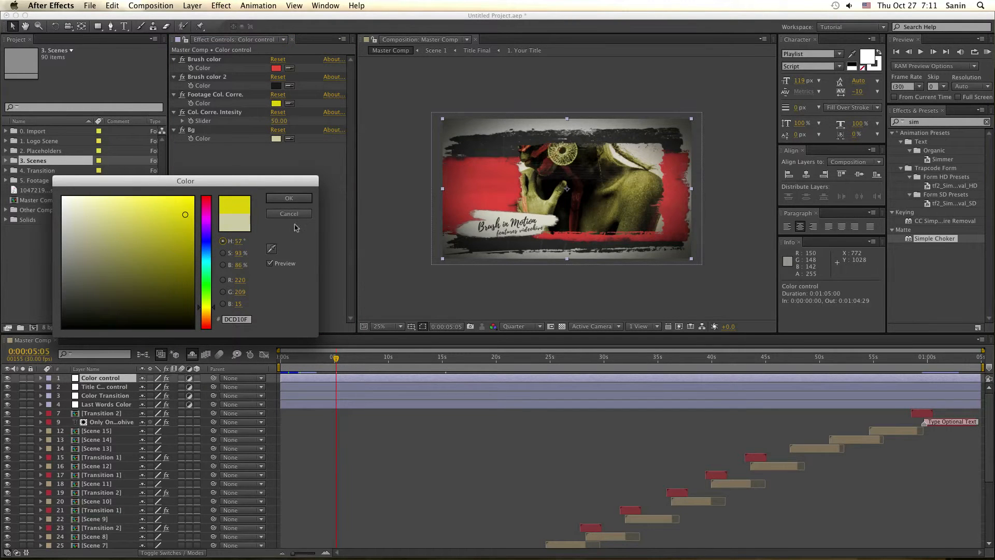
pyautogui.click(206, 256)
pyautogui.click(155, 260)
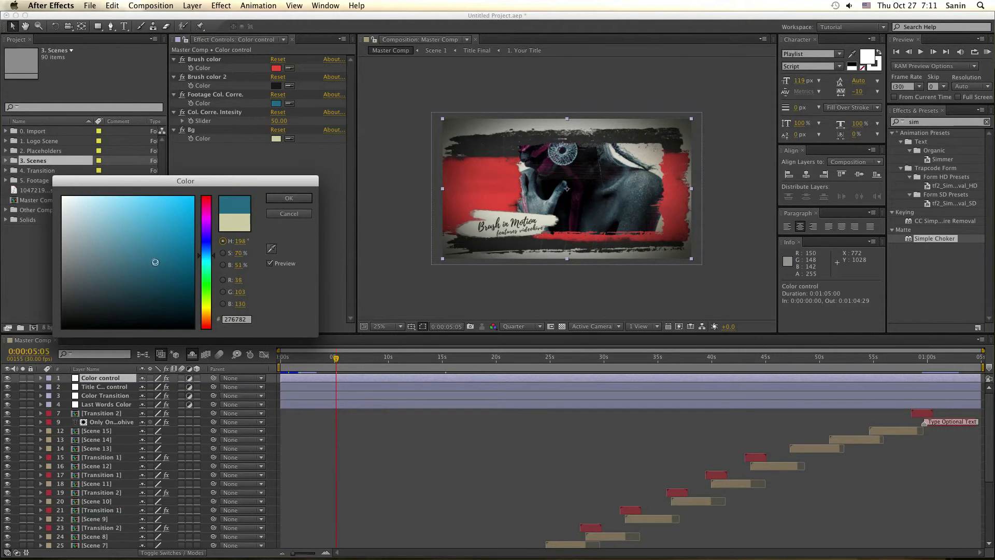
pyautogui.click(285, 216)
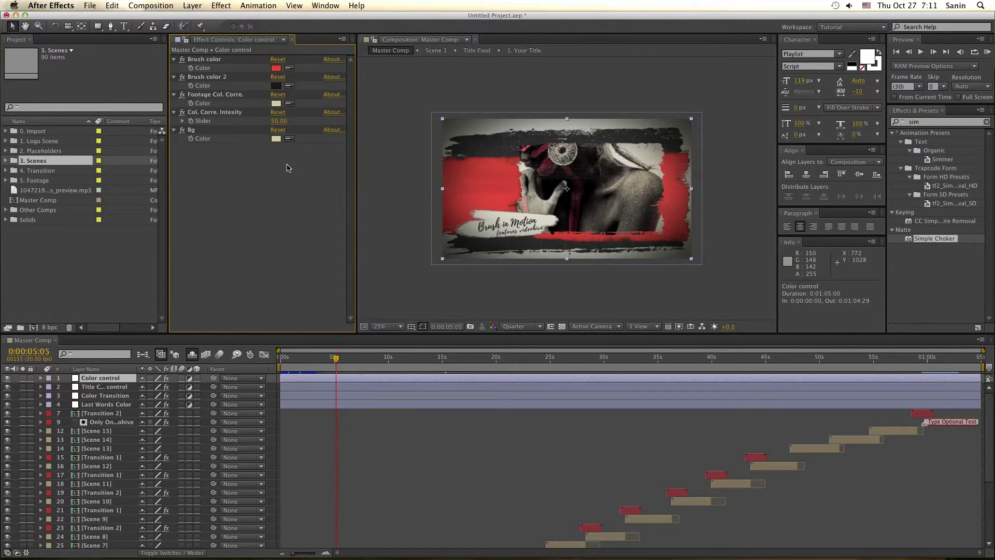
pyautogui.moveTo(278, 124)
pyautogui.mouseDown()
pyautogui.moveTo(256, 123)
pyautogui.moveTo(283, 126)
pyautogui.mouseUp()
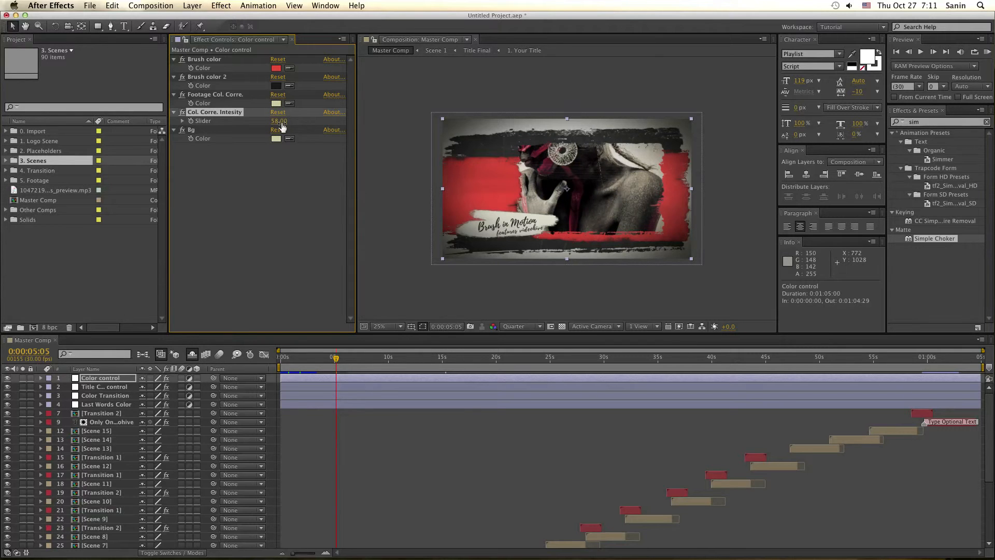
pyautogui.press('super+z')
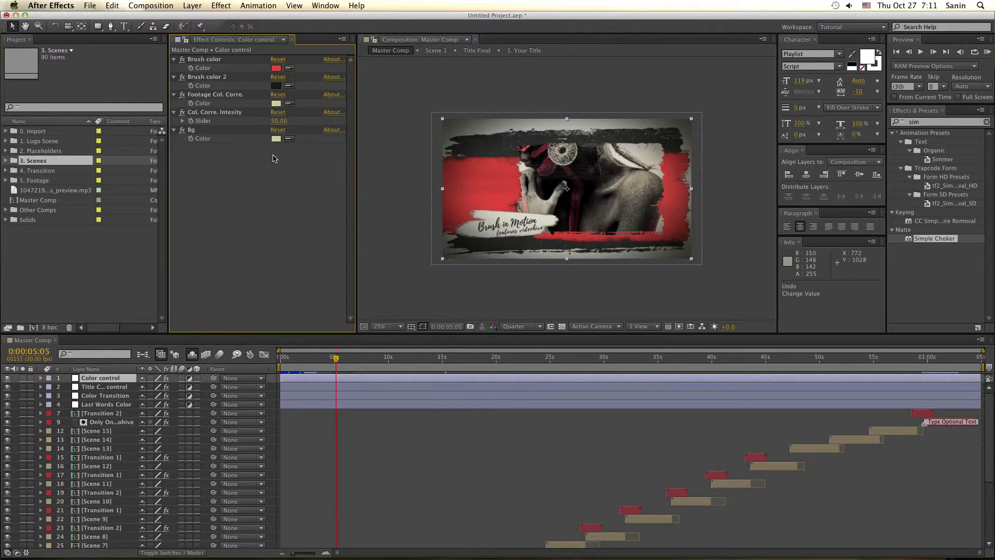
# Try magenta E013A9 as the Bg color of the Color control layer, and cancel the change
pyautogui.click(276, 139)
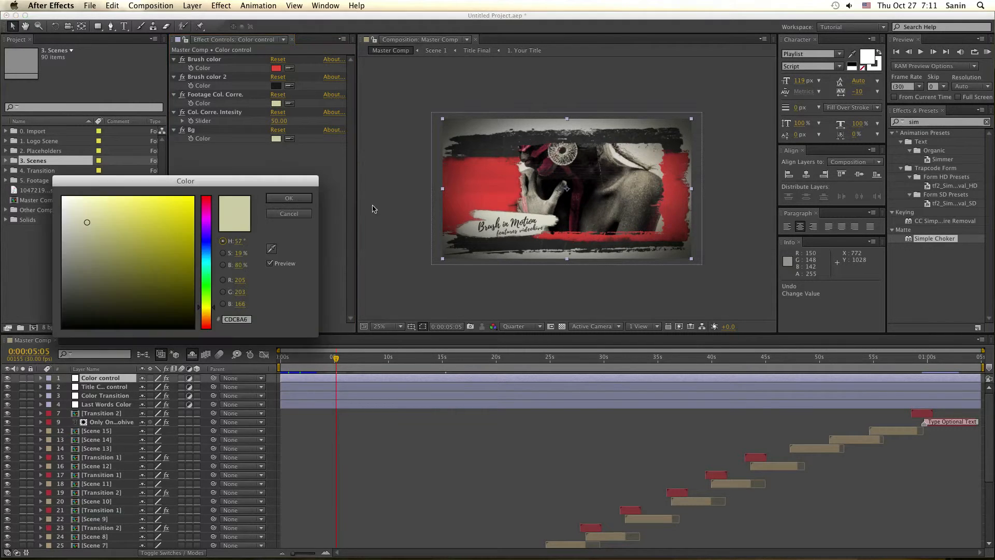
pyautogui.click(207, 215)
pyautogui.click(182, 213)
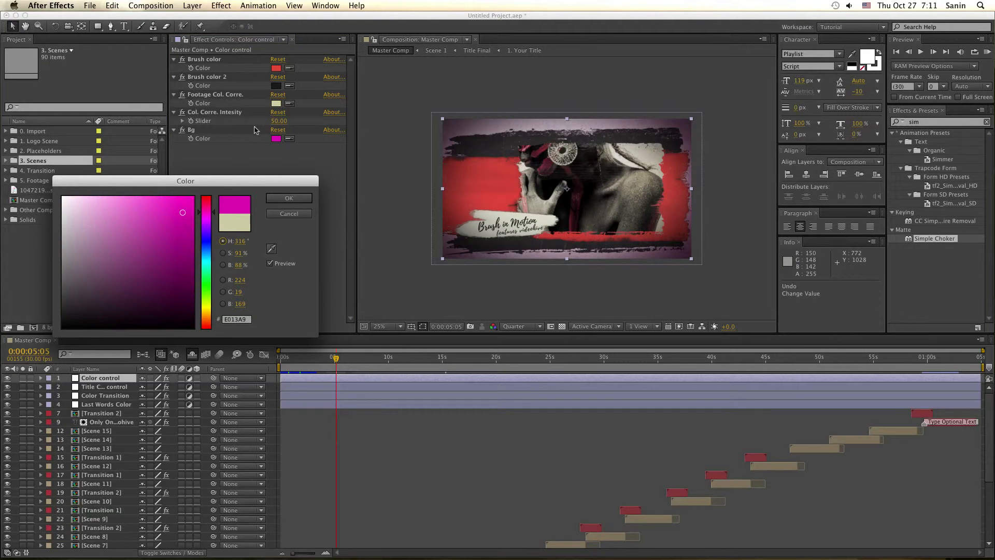
pyautogui.click(297, 213)
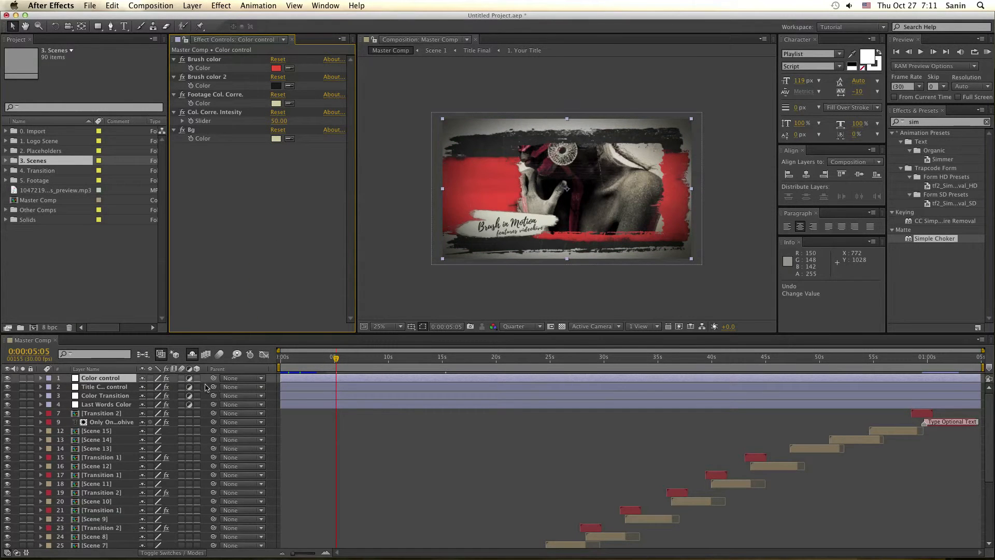
# Examine the color settings of the Title Color control and Color Transition layers in Master Comp
pyautogui.click(110, 388)
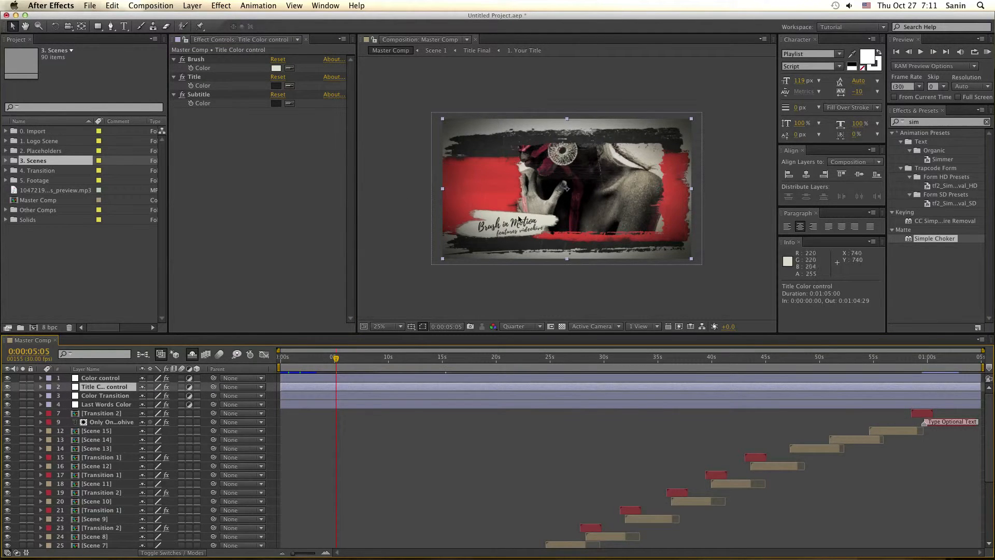
pyautogui.click(106, 396)
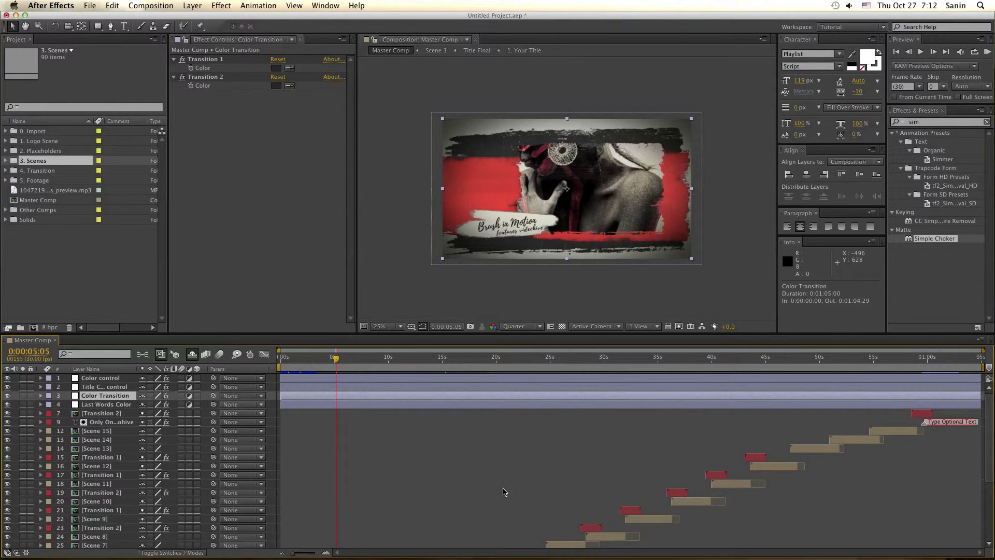
pyautogui.scroll(-1, 505, 492)
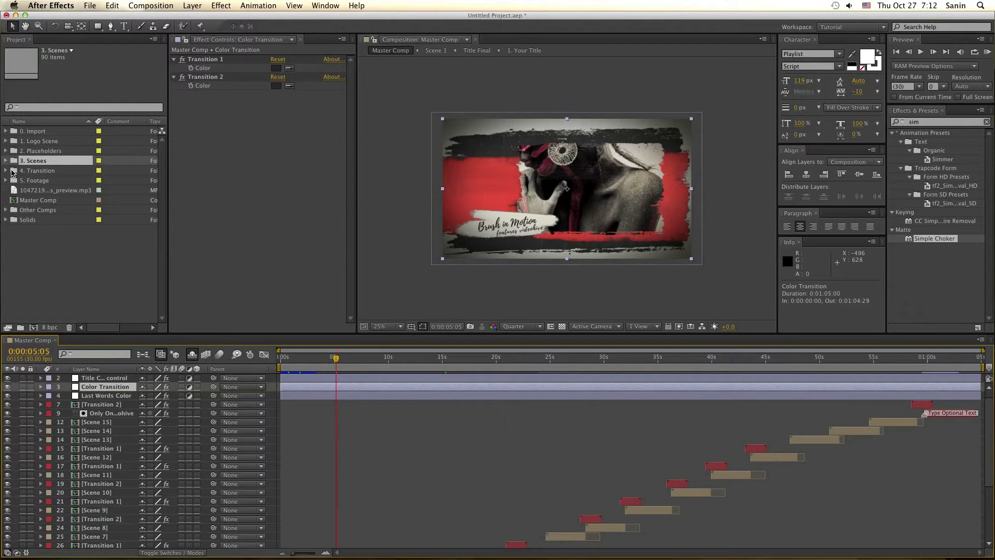
# Expand the 4. Transition folder to show its compositions
pyautogui.click(29, 173)
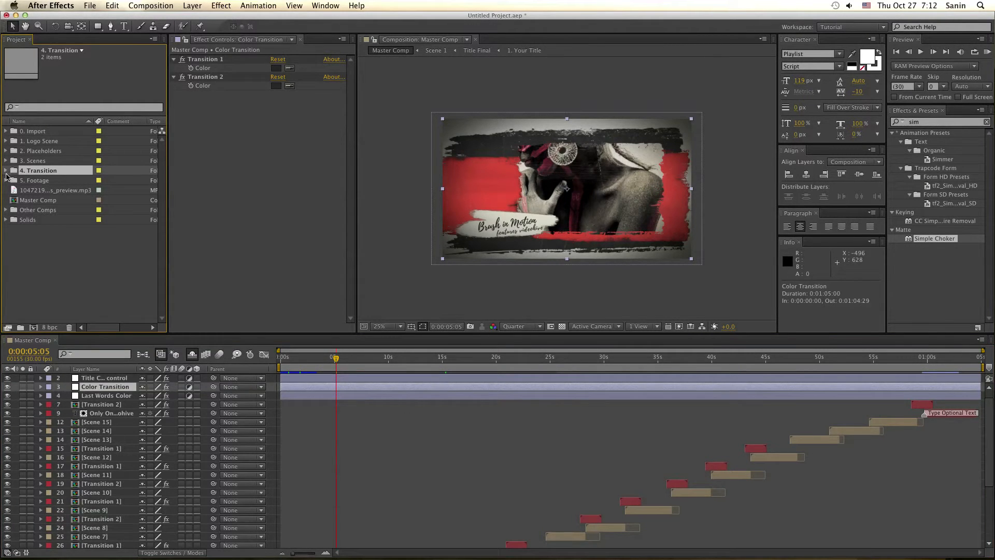
pyautogui.click(5, 171)
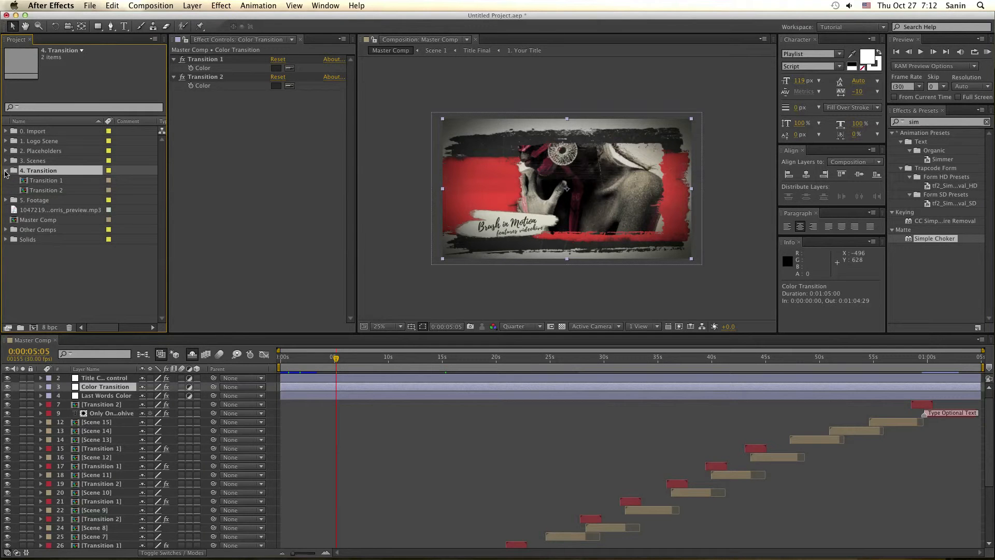
# Collapse the 4. Transition folder and show the Last Words Color layer's settings with Master Comp at 0:01:01:12
pyautogui.click(5, 171)
pyautogui.click(116, 309)
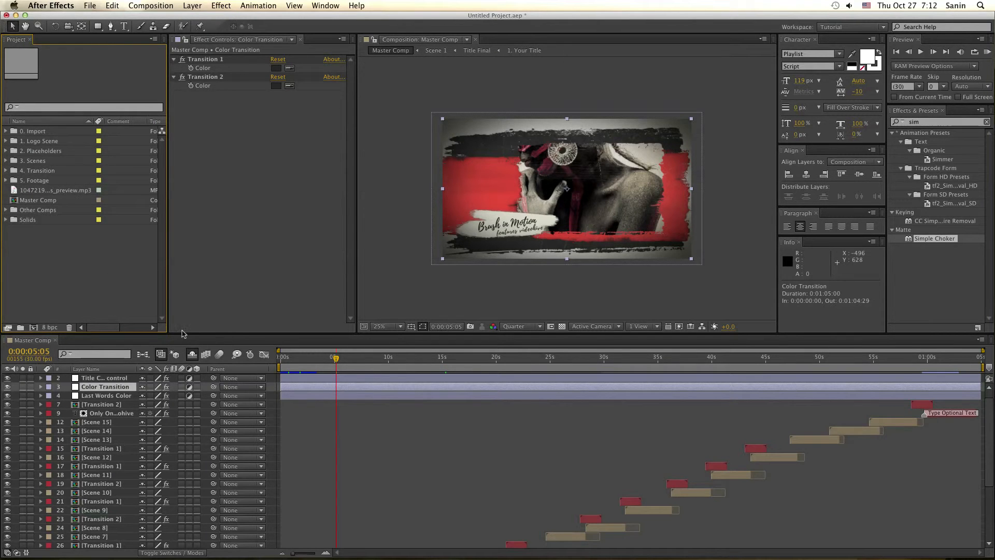
pyautogui.click(107, 396)
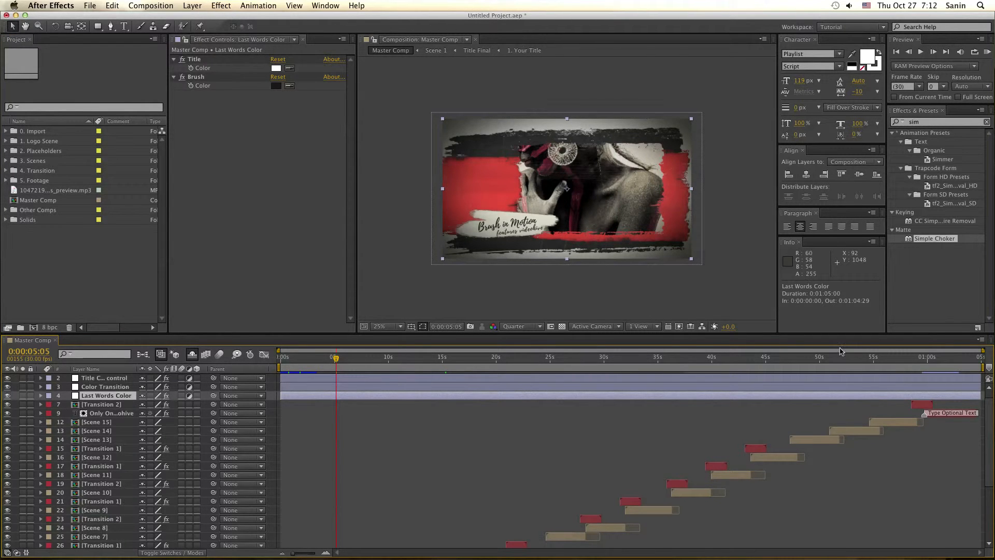
pyautogui.click(943, 362)
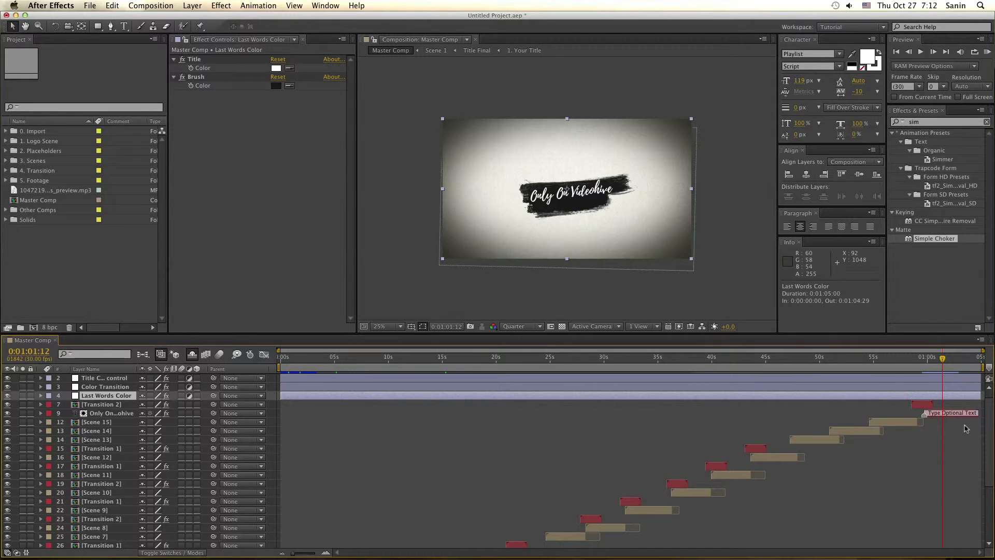
# Try red CD0F0F as the Title color of the Last Words Color layer, and cancel the change
pyautogui.click(276, 68)
pyautogui.click(184, 222)
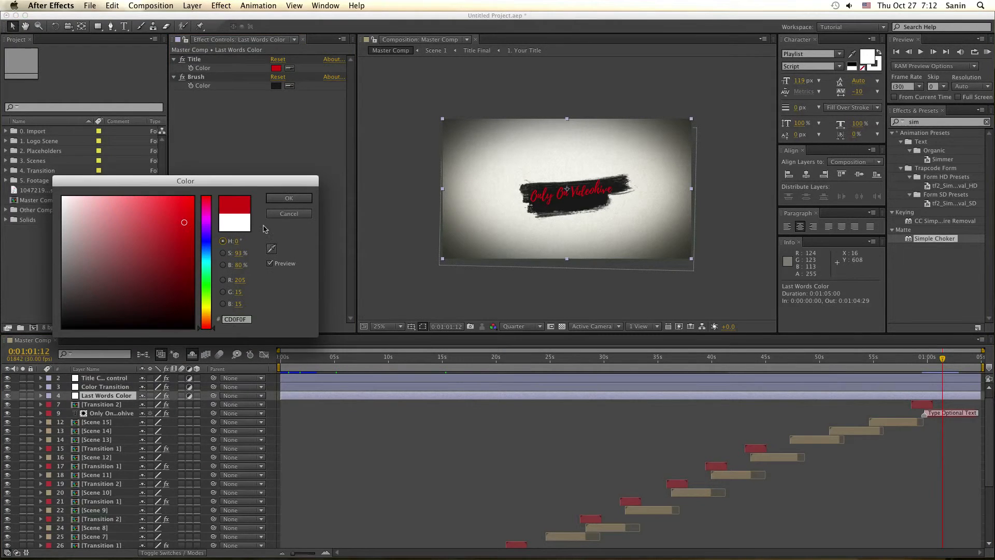
pyautogui.click(304, 213)
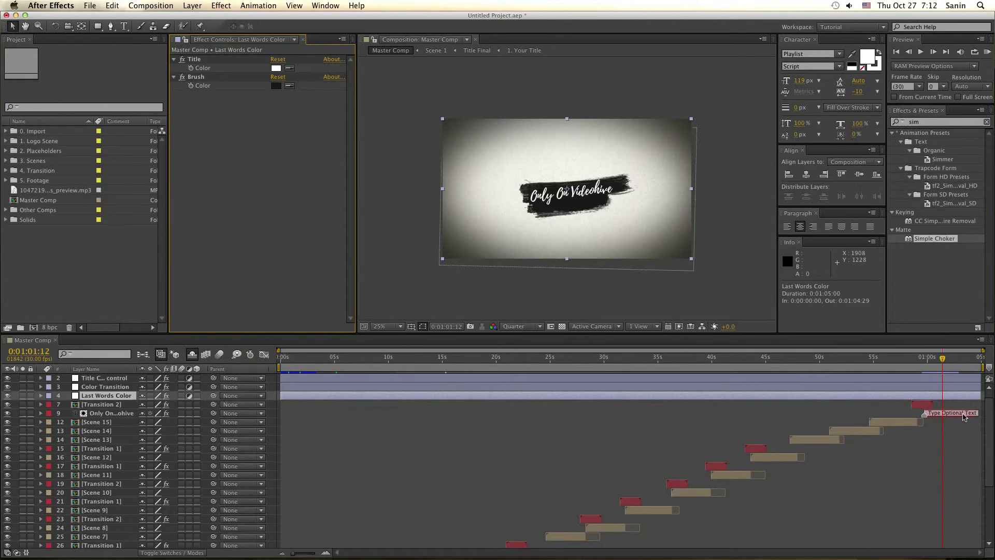
# Open the closing "Only On Videohive" text layer for editing, and leave it without changing the text
pyautogui.click(125, 413)
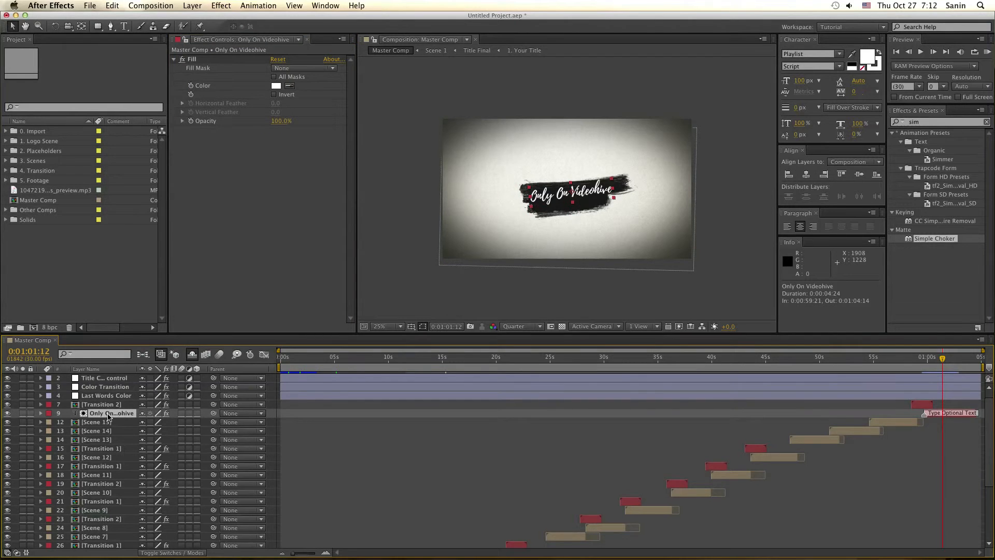
pyautogui.doubleClick(109, 415)
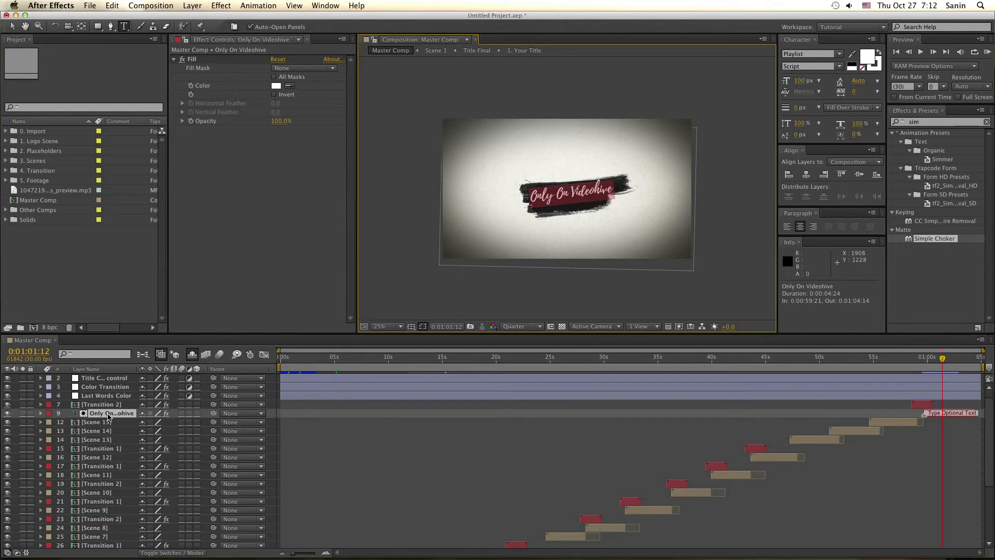
pyautogui.click(275, 438)
pyautogui.click(275, 437)
pyautogui.press('v')
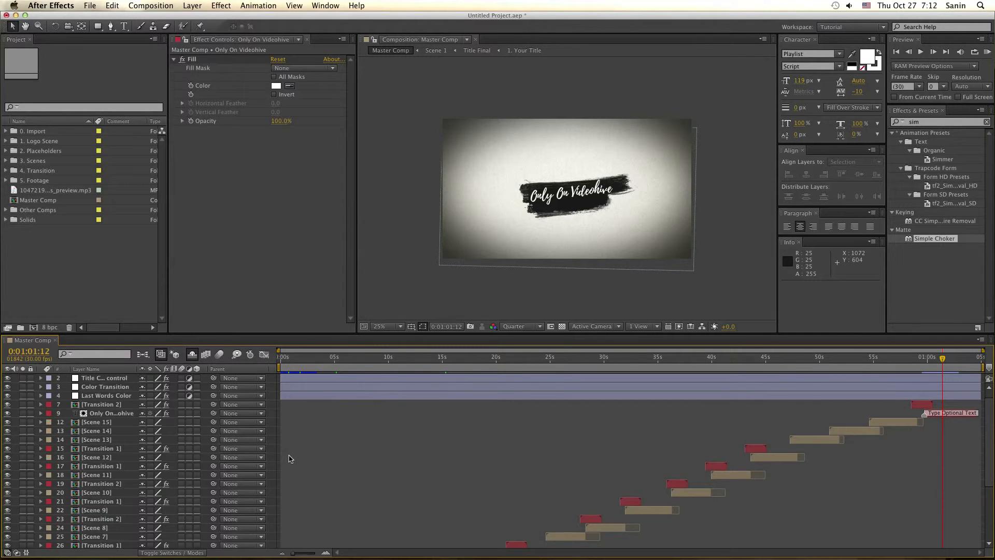
# Look over the lower layers of Master Comp and the compositions in the 4. Transition folder, and collapse the folder
pyautogui.scroll(-6, 291, 458)
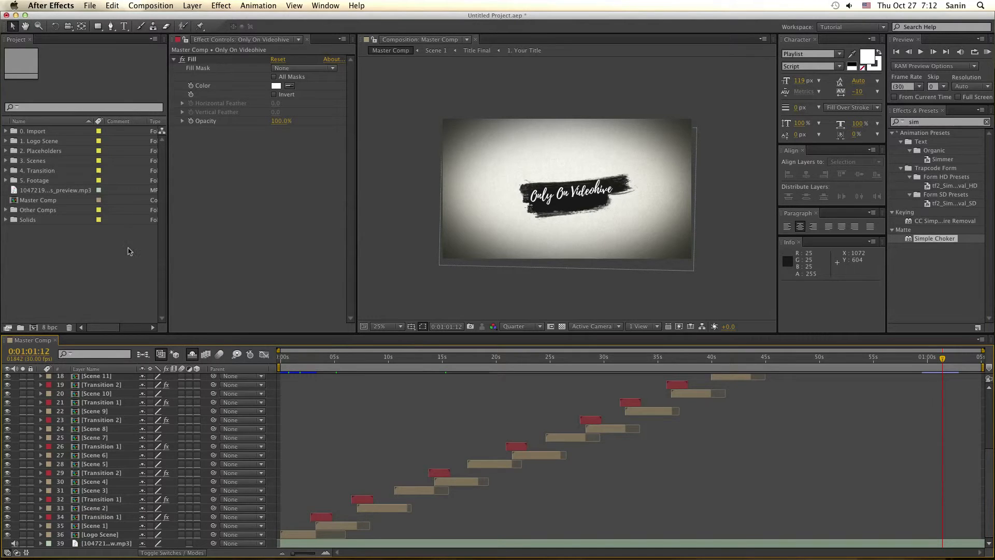
pyautogui.click(38, 181)
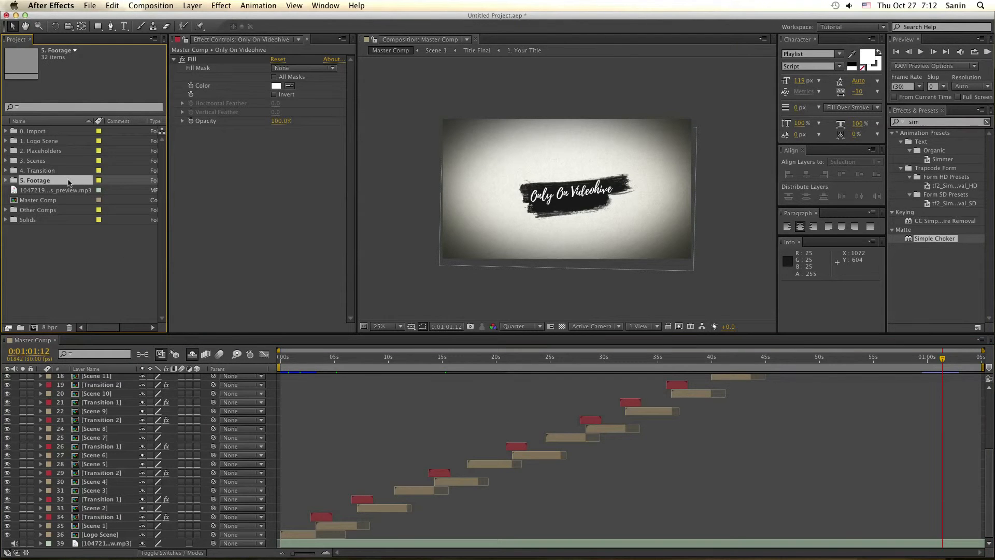
pyautogui.click(9, 171)
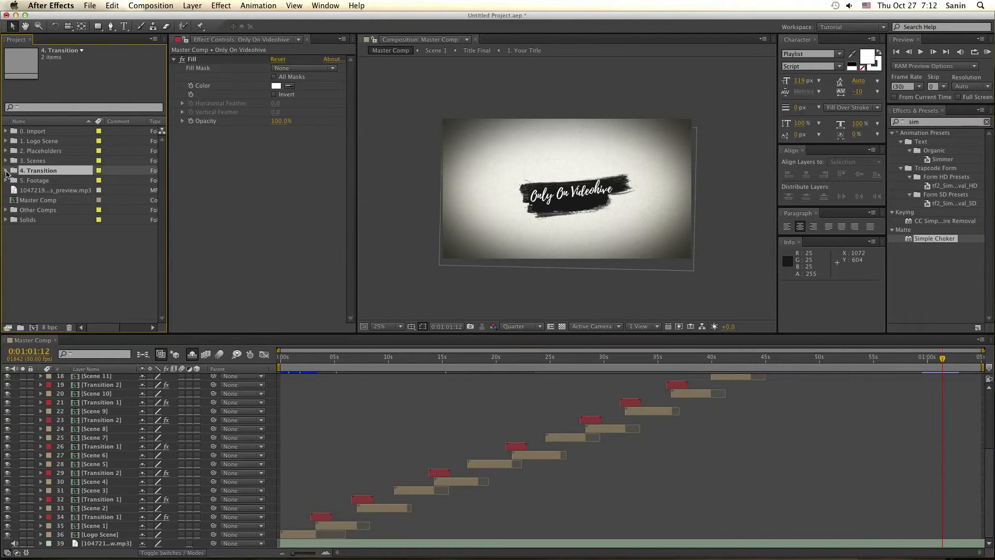
pyautogui.click(7, 171)
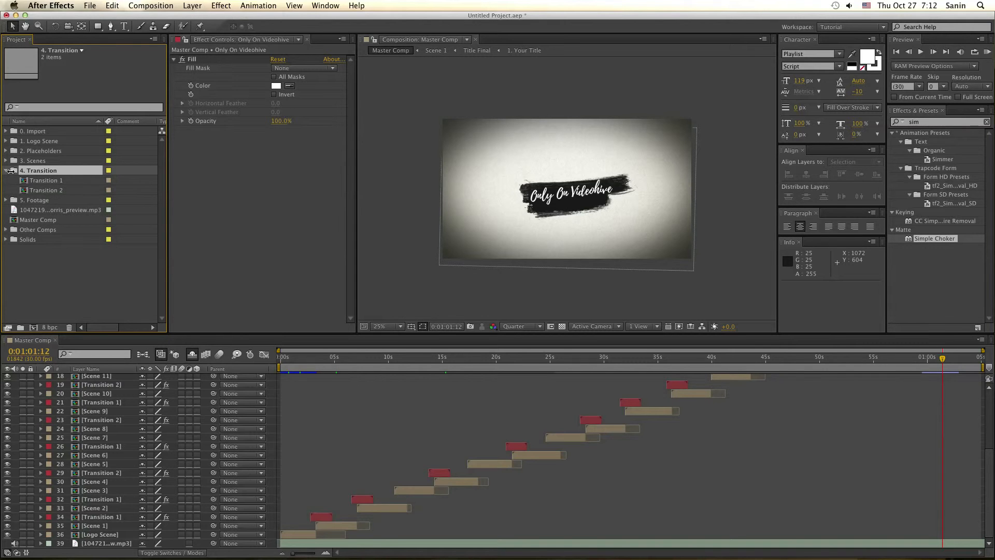
pyautogui.click(6, 171)
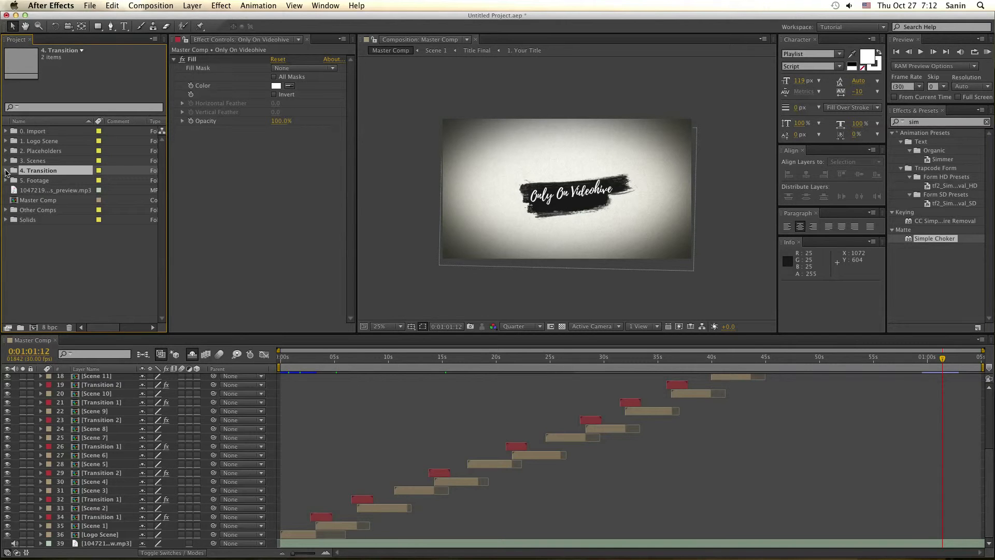
# Expand the 5. Footage folder and point out its 1. Animation Brush and 2. Title Brush subfolders
pyautogui.click(50, 182)
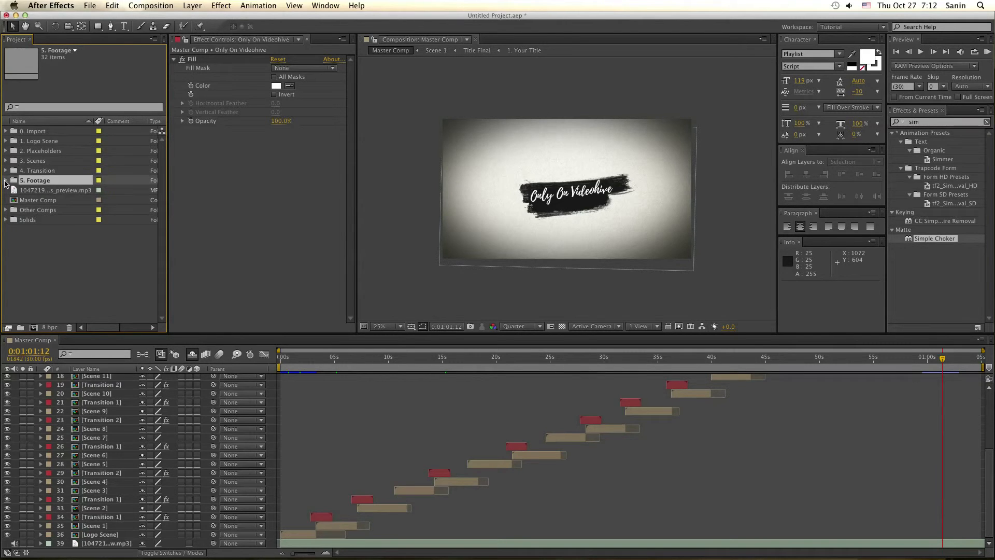
pyautogui.click(5, 181)
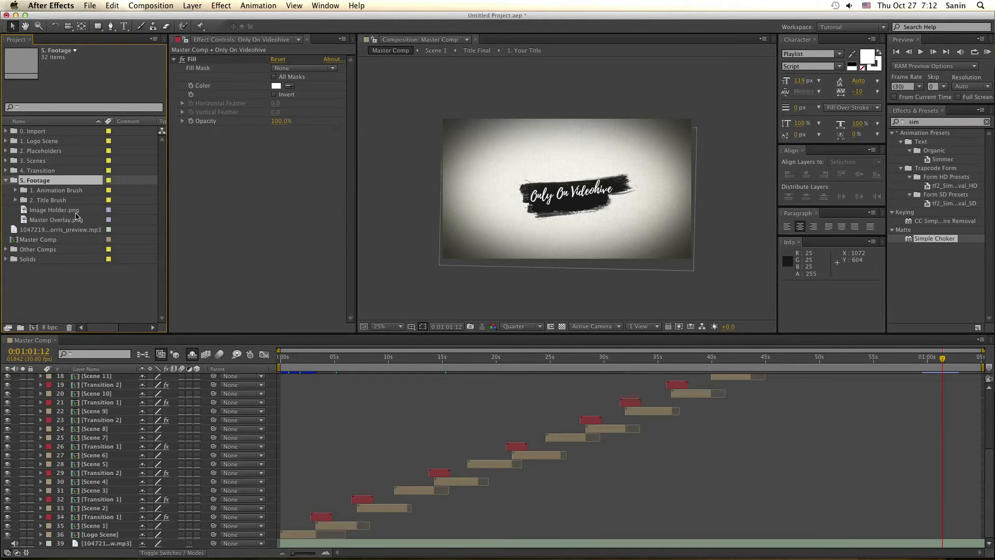
pyautogui.click(48, 193)
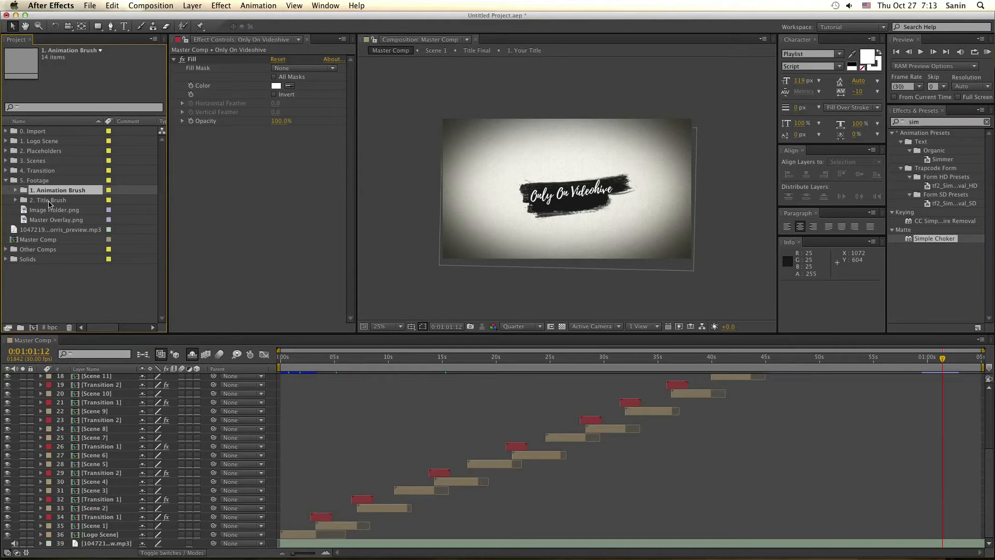
pyautogui.click(50, 201)
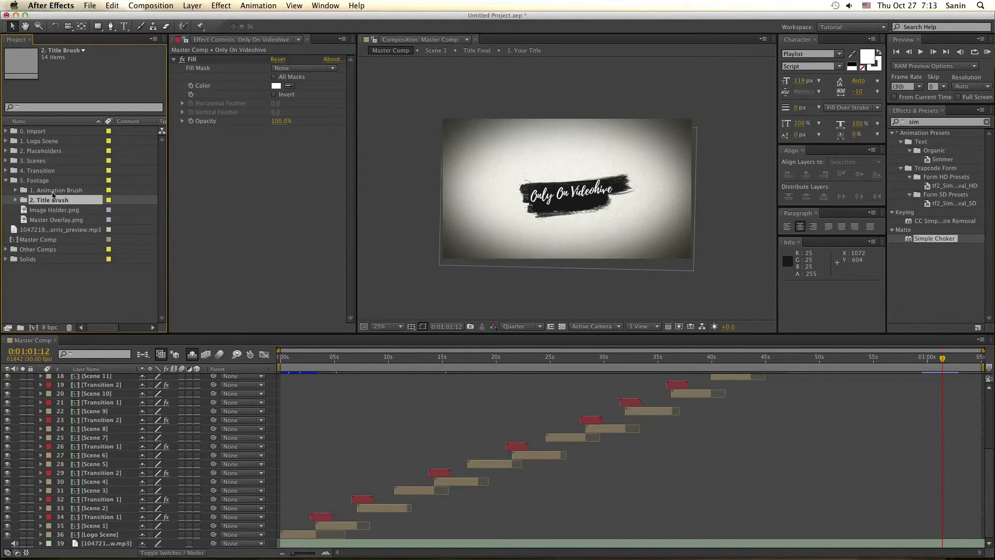
pyautogui.click(54, 193)
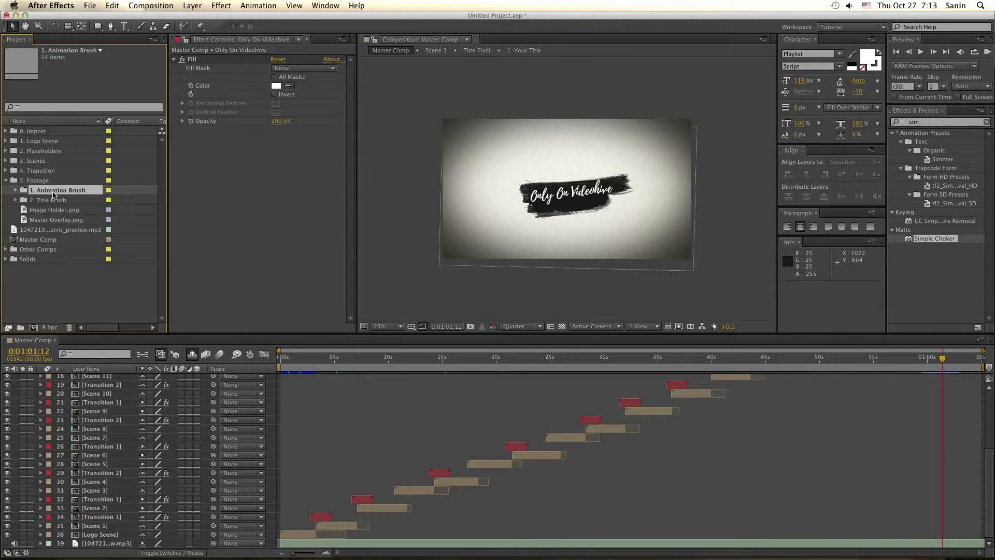
# Show Master Comp at 0:00:42:05 to examine where the animation brushes and title brushes appear in a scene
pyautogui.click(736, 358)
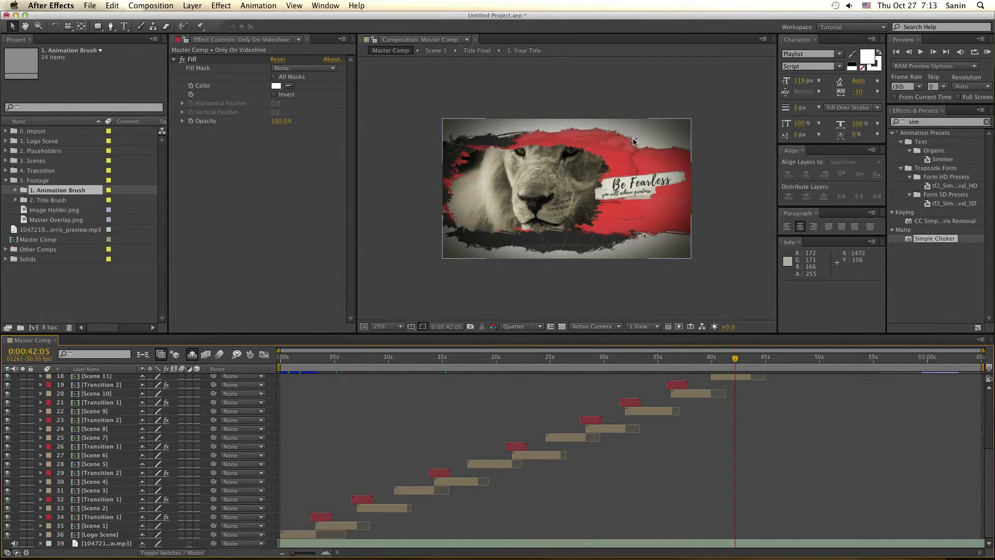
pyautogui.click(48, 200)
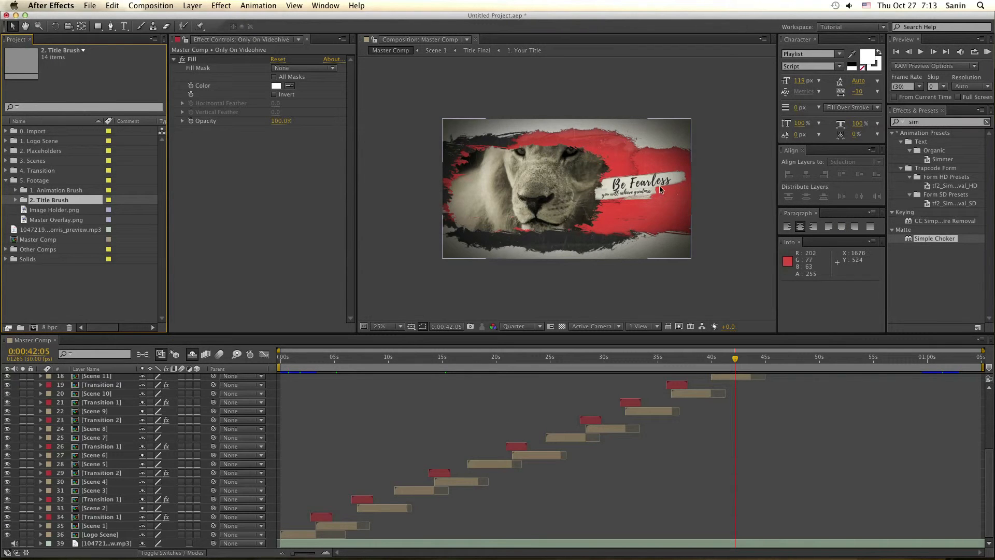
pyautogui.click(78, 298)
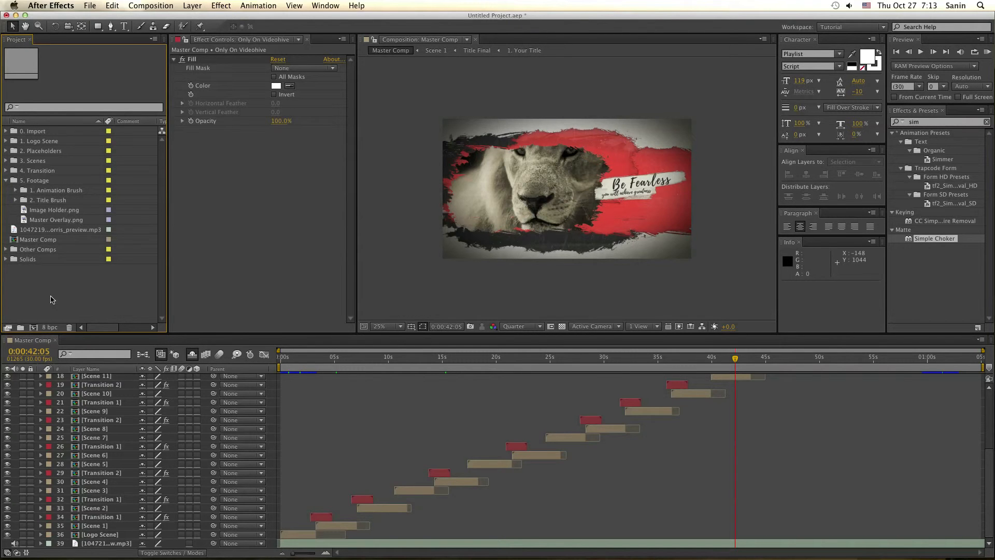
# Create a new 1920 x 1080 composition at 30 fps with a duration of 0:00:05:00
pyautogui.press('super+n')
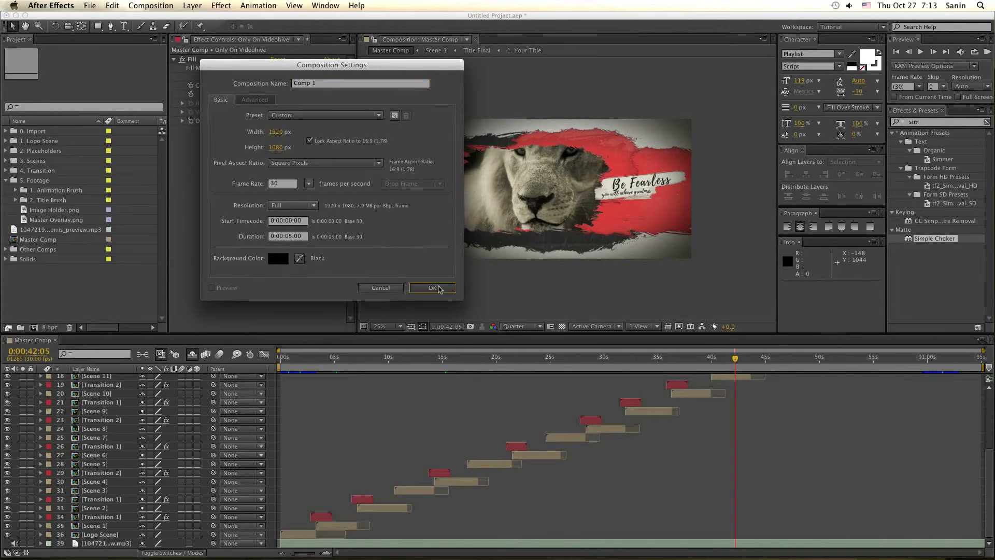
pyautogui.click(438, 288)
pyautogui.click(107, 283)
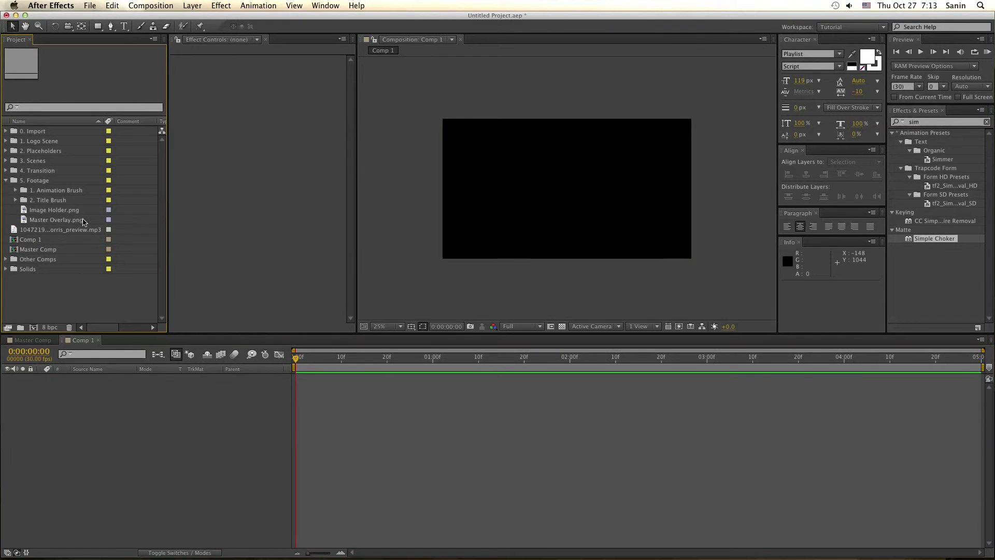
pyautogui.click(43, 243)
pyautogui.click(203, 419)
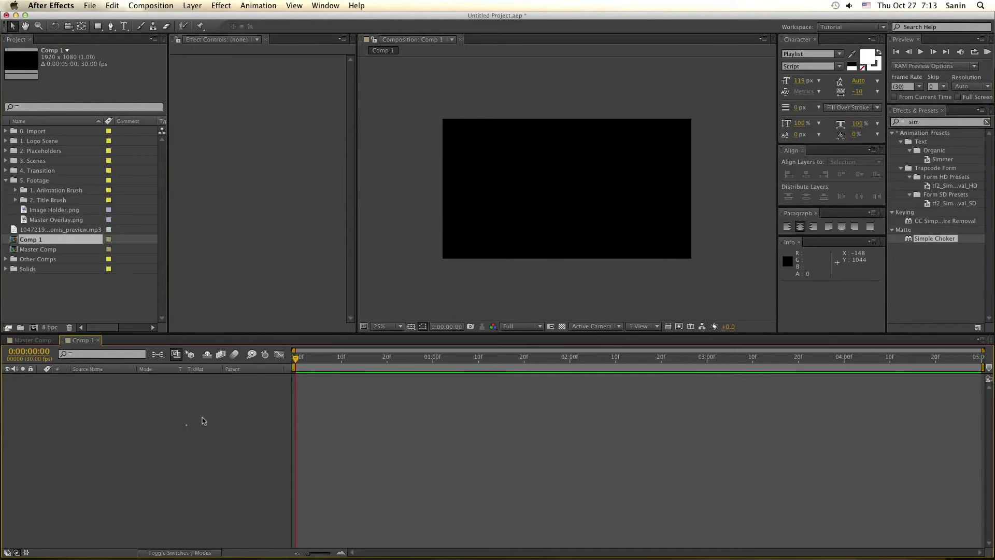
# Add brush 1.mov from the 1. Animation Brush folder to the new composition as a layer
pyautogui.click(52, 193)
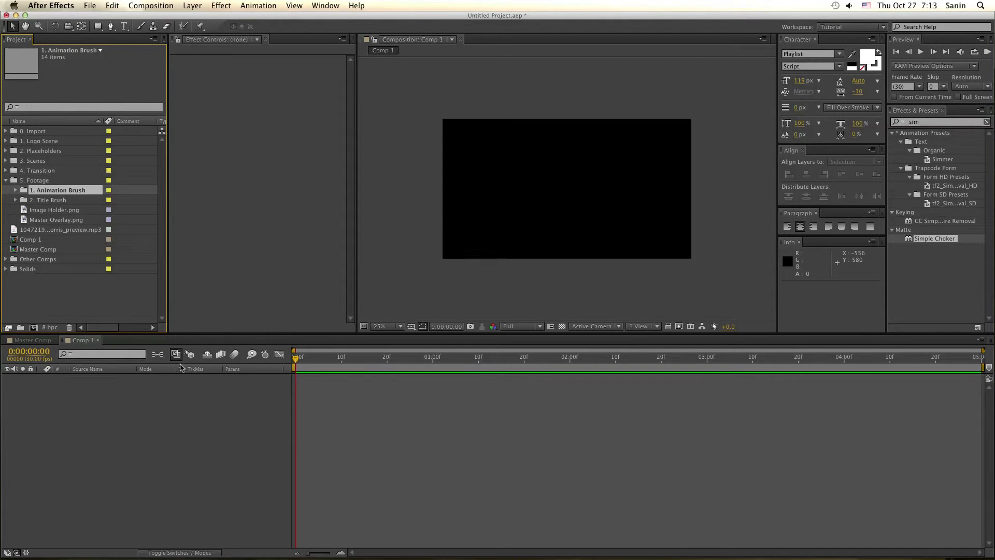
pyautogui.scroll(1, 514, 226)
pyautogui.scroll(-1, 514, 226)
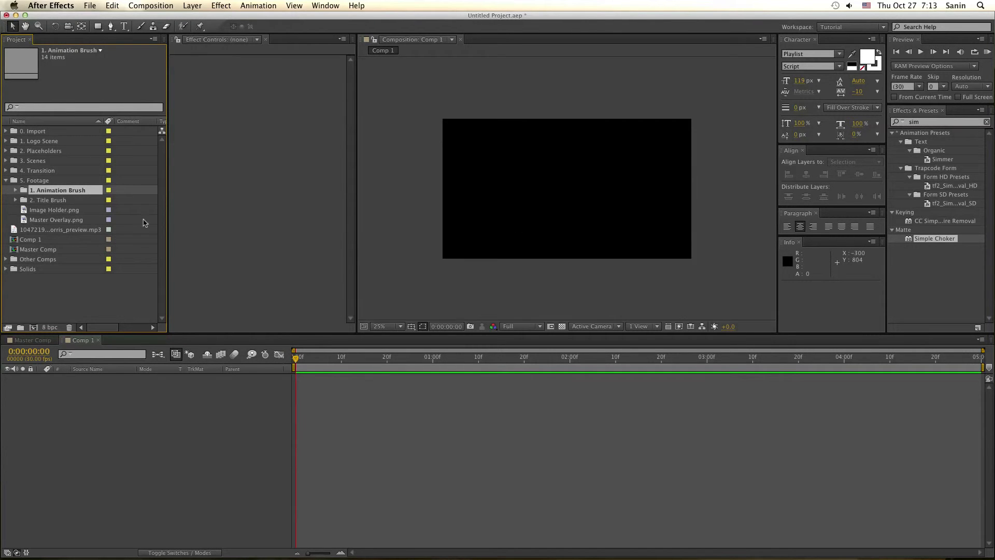
pyautogui.click(16, 191)
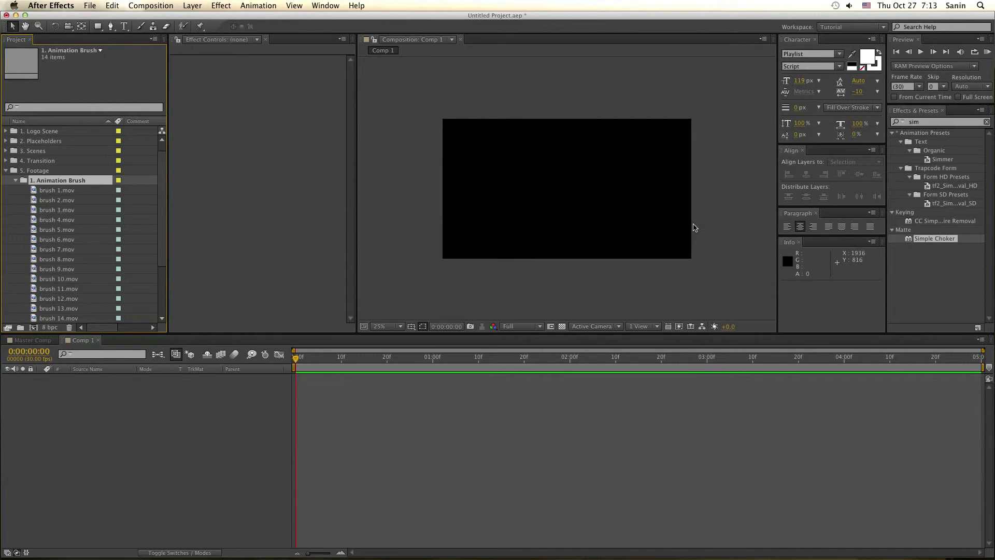
pyautogui.press('Down')
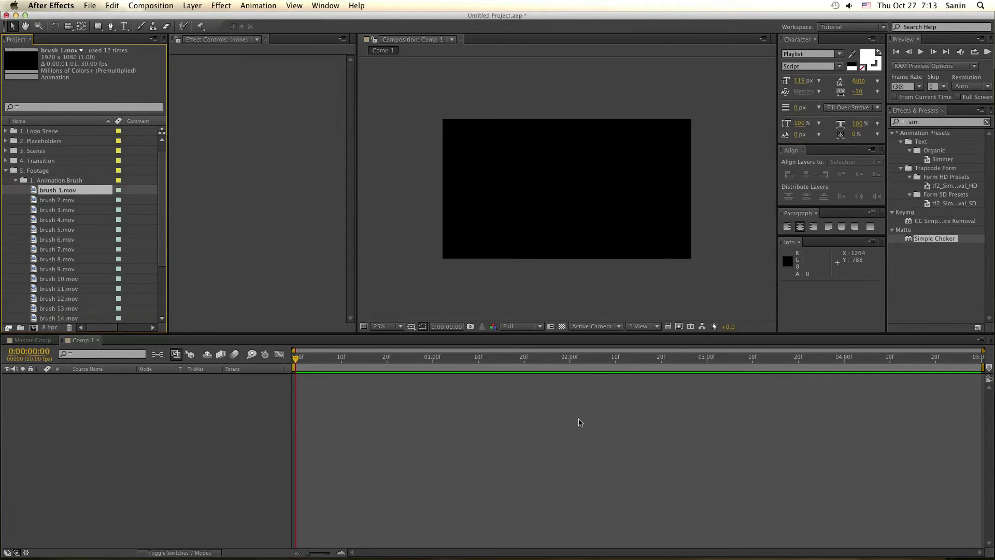
pyautogui.moveTo(54, 193); pyautogui.dragTo(131, 451)
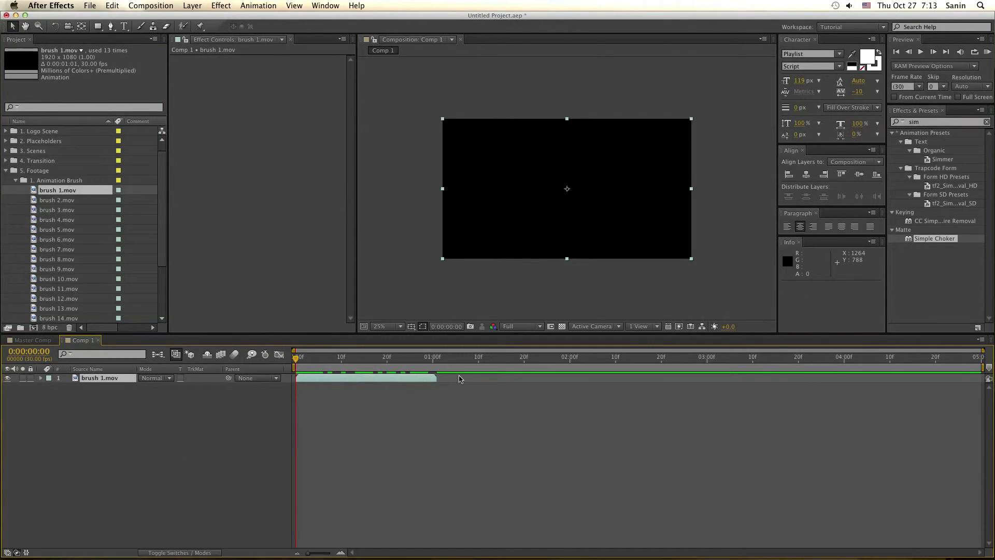
# Enable time remapping on the brush 1.mov layer
pyautogui.click(447, 420)
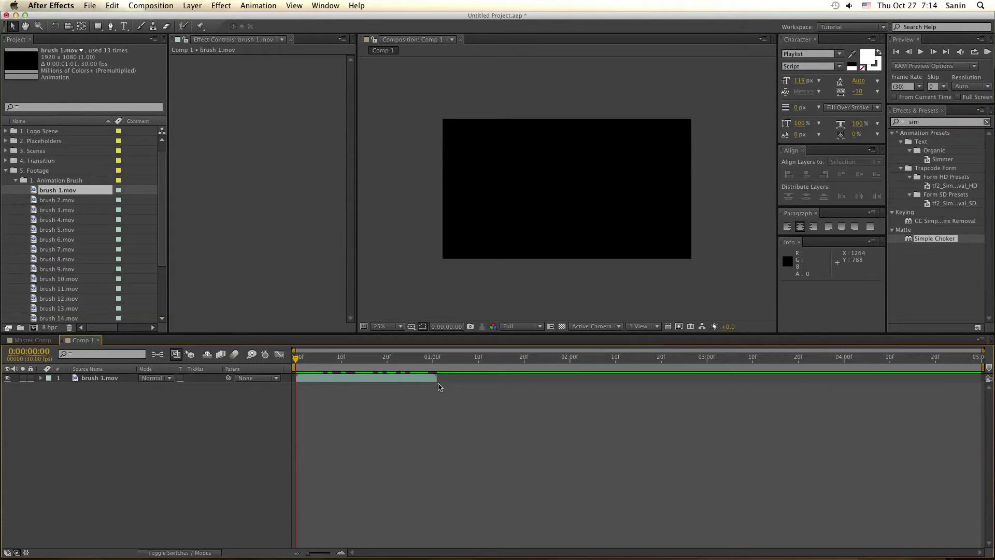
pyautogui.click(106, 379)
pyautogui.rightClick(111, 384)
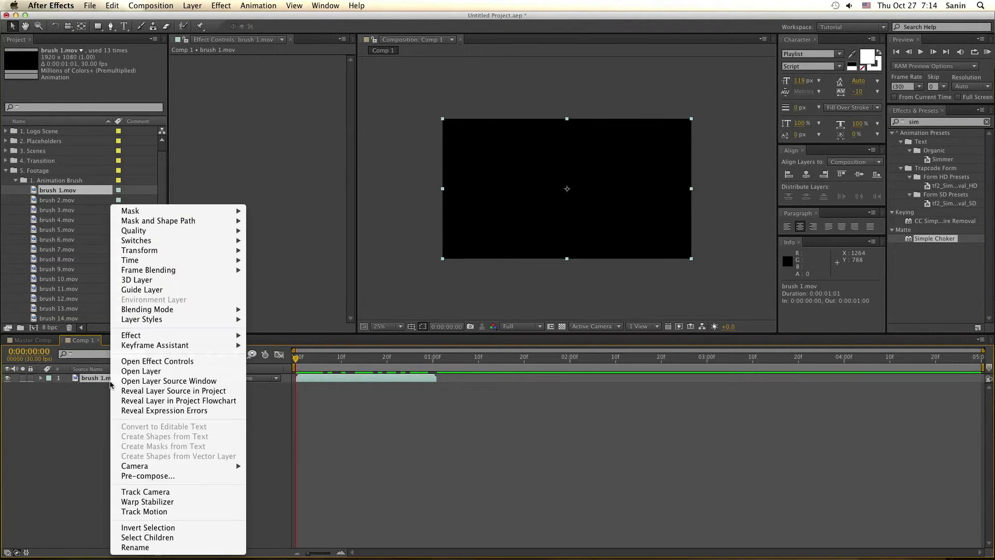
pyautogui.click(113, 415)
pyautogui.click(104, 379)
pyautogui.rightClick(107, 383)
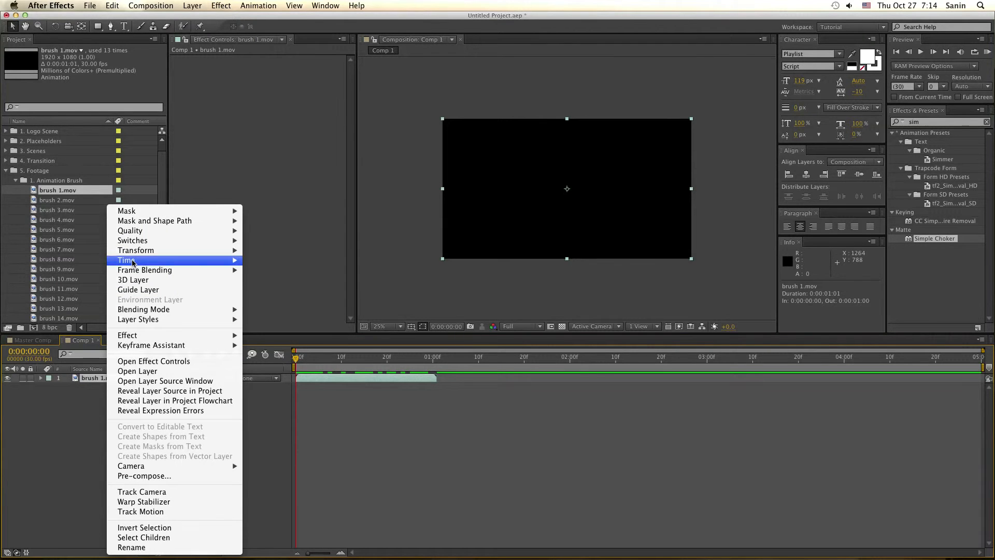
pyautogui.moveTo(137, 262)
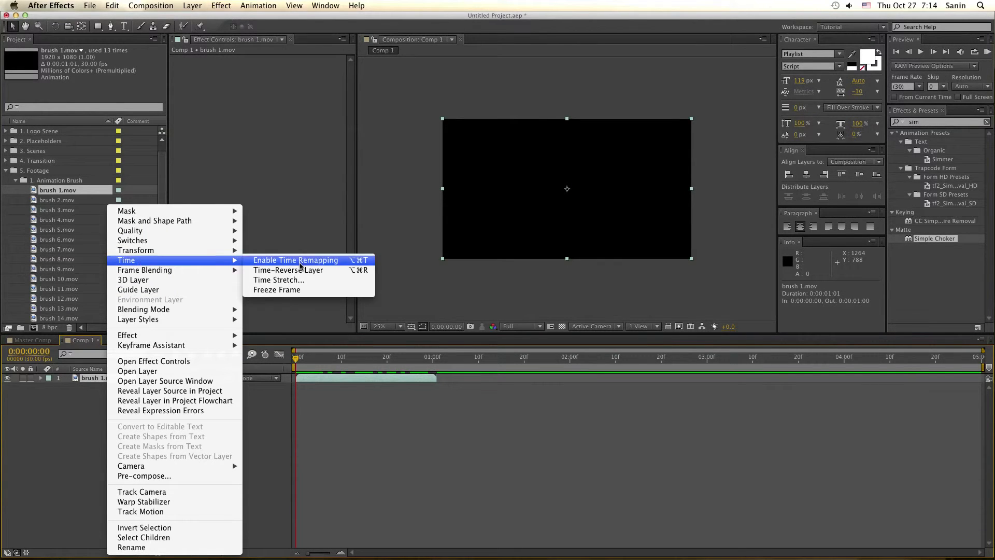
pyautogui.click(293, 260)
# Extend the brush 1.mov layer to the end of the composition and preview the held brush at 0:00:01:23
pyautogui.moveTo(445, 377); pyautogui.dragTo(988, 381)
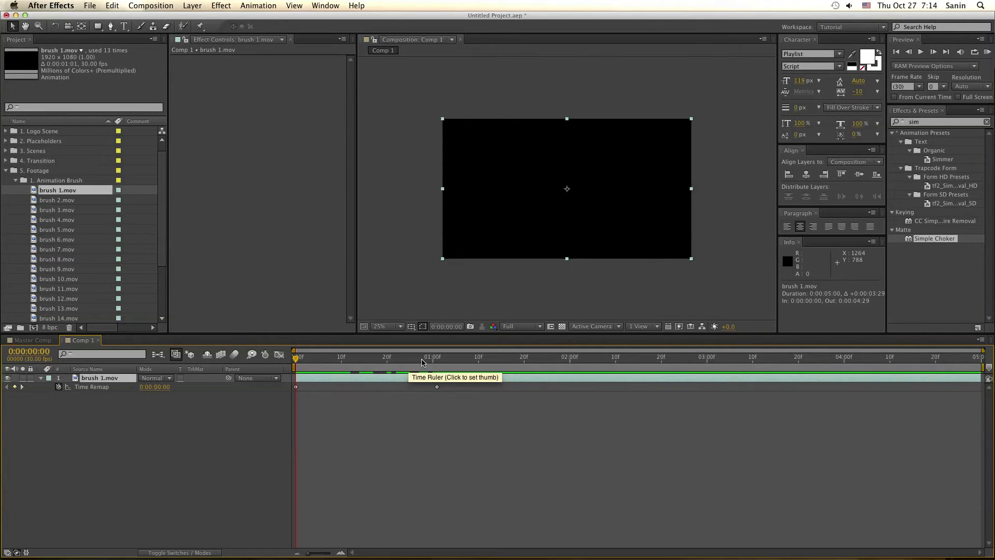
pyautogui.moveTo(706, 362)
pyautogui.mouseDown()
pyautogui.moveTo(960, 368)
pyautogui.moveTo(540, 368)
pyautogui.mouseUp()
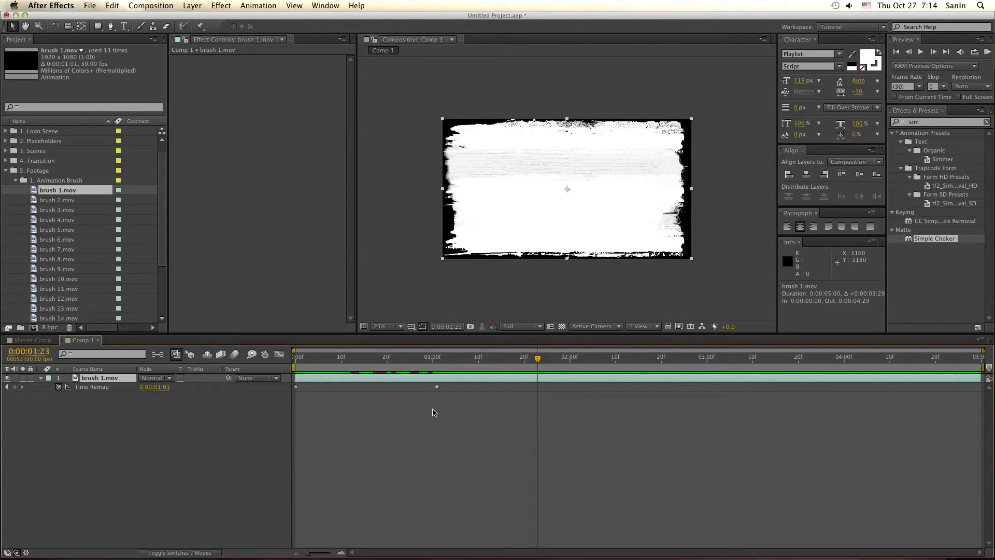
# Move the last Time Remap keyframe of brush 1.mov earlier to about 0:00:00:16 and scrub through the faster animation
pyautogui.moveTo(437, 387)
pyautogui.mouseDown()
pyautogui.moveTo(352, 387)
pyautogui.moveTo(313, 365)
pyautogui.moveTo(365, 375)
pyautogui.mouseUp()
pyautogui.moveTo(304, 368)
pyautogui.mouseDown()
pyautogui.moveTo(352, 371)
pyautogui.moveTo(323, 371)
pyautogui.moveTo(333, 389)
pyautogui.moveTo(322, 388)
pyautogui.moveTo(369, 388)
pyautogui.mouseUp()
# Apply Easy Ease to both Time Remap keyframes, shift the speed curve's peak earlier in the Graph Editor, and preview the brush
pyautogui.moveTo(399, 422); pyautogui.dragTo(288, 378)
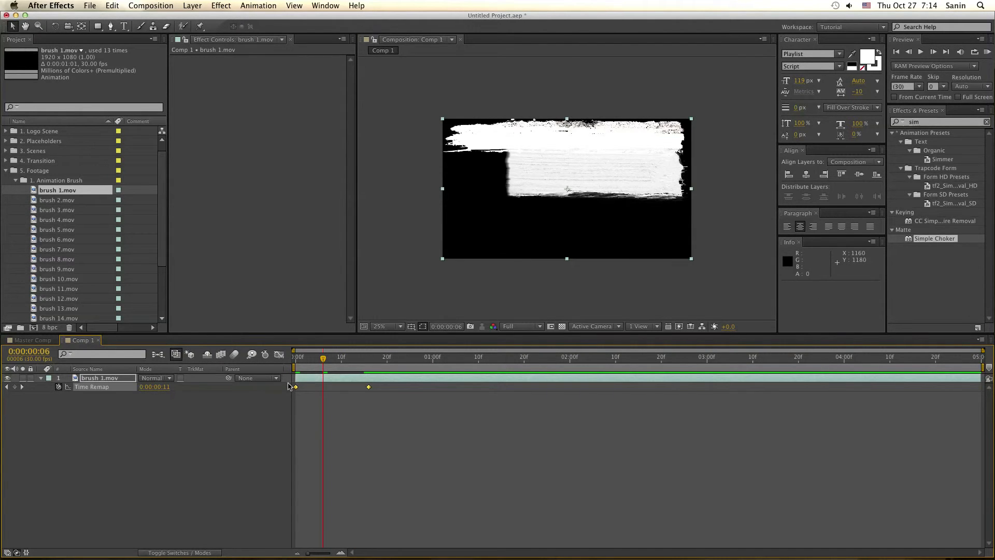
pyautogui.press('F9')
pyautogui.click(279, 354)
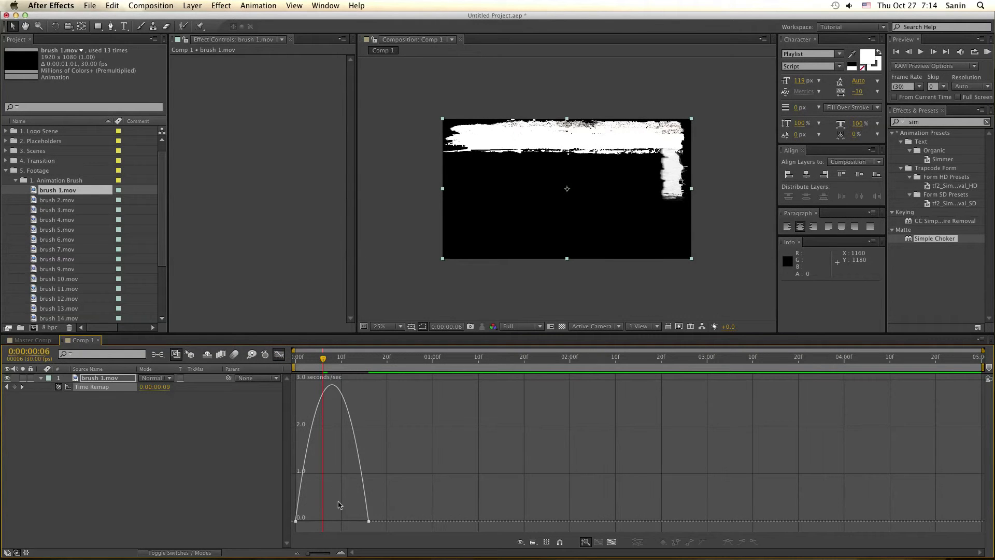
pyautogui.click(369, 521)
pyautogui.moveTo(356, 521); pyautogui.dragTo(346, 521)
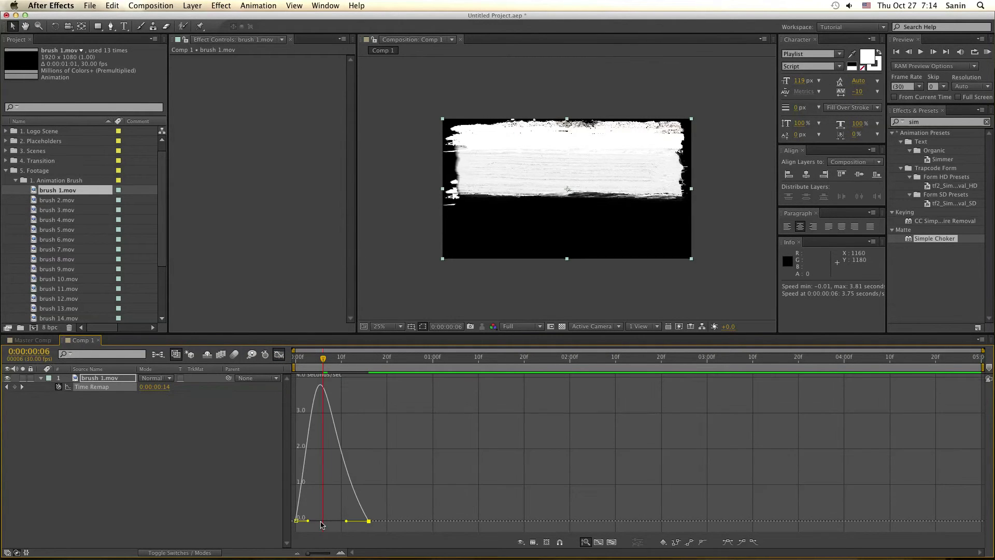
pyautogui.press('space')
pyautogui.click(279, 354)
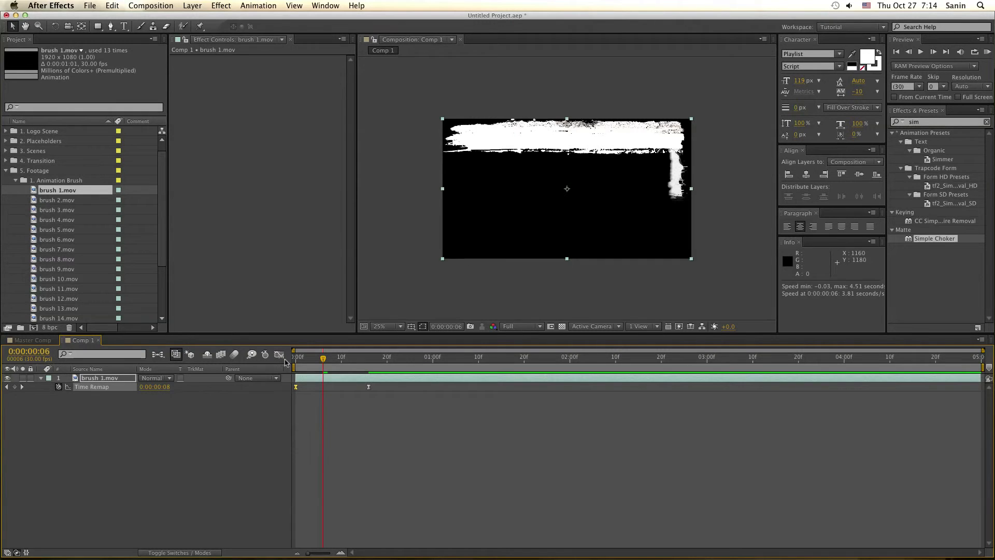
pyautogui.press('space')
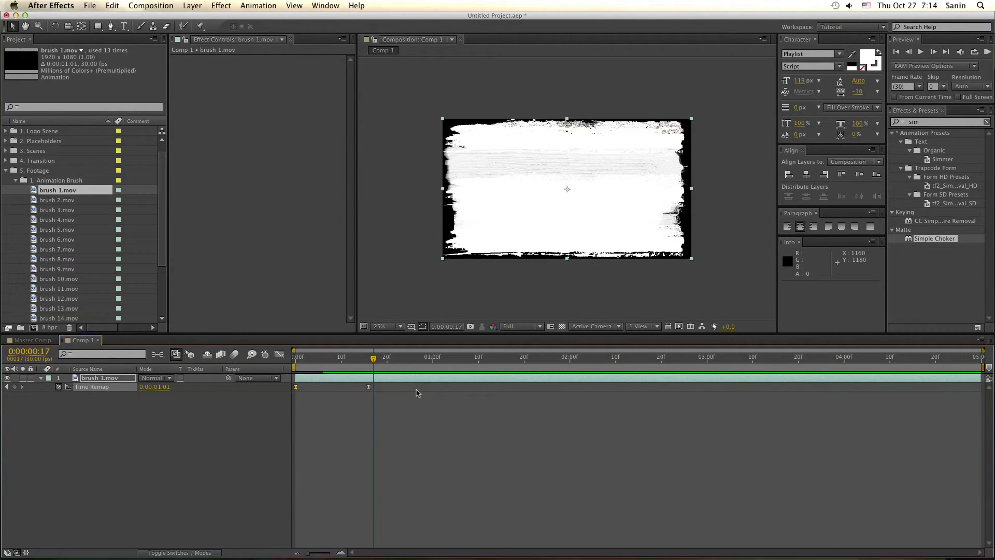
# Undo the speed curve adjustments and the Easy Ease on the Time Remap keyframes
pyautogui.press('super+z')
pyautogui.press('super+z')
pyautogui.press('super+z')
pyautogui.press('super+z')
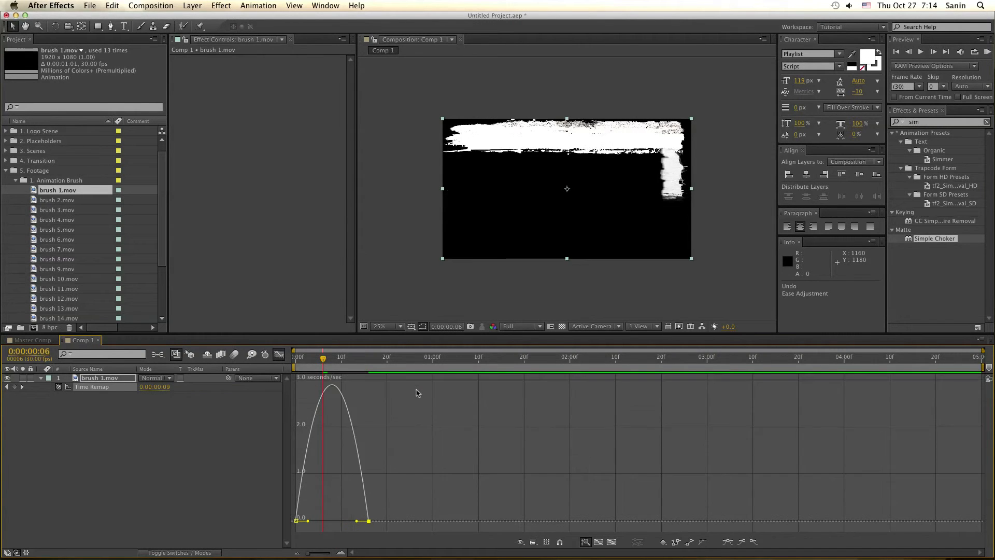
pyautogui.press('super+z')
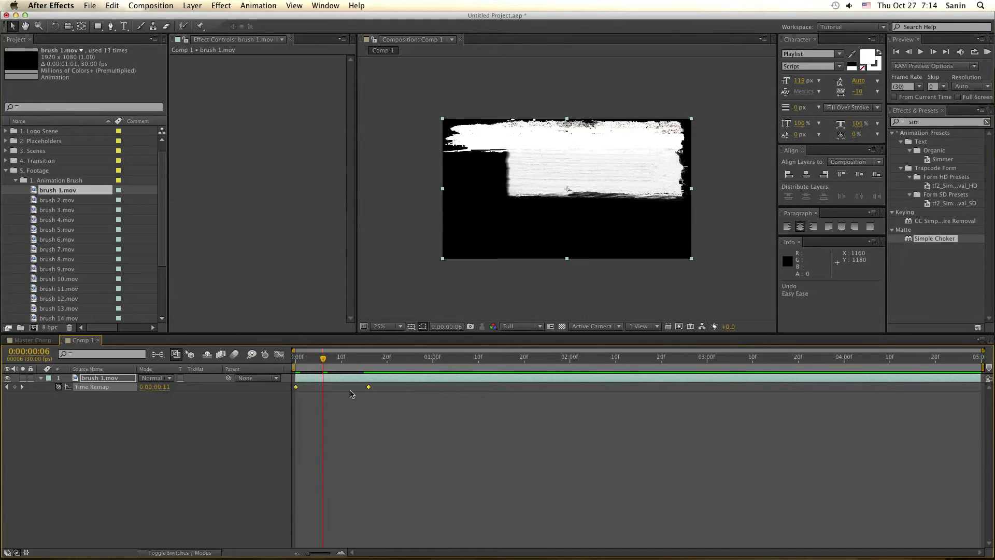
# Retime the brush animation so its Time Remap keyframes sit at 0:00:00:00 and 0:00:00:20
pyautogui.click(402, 358)
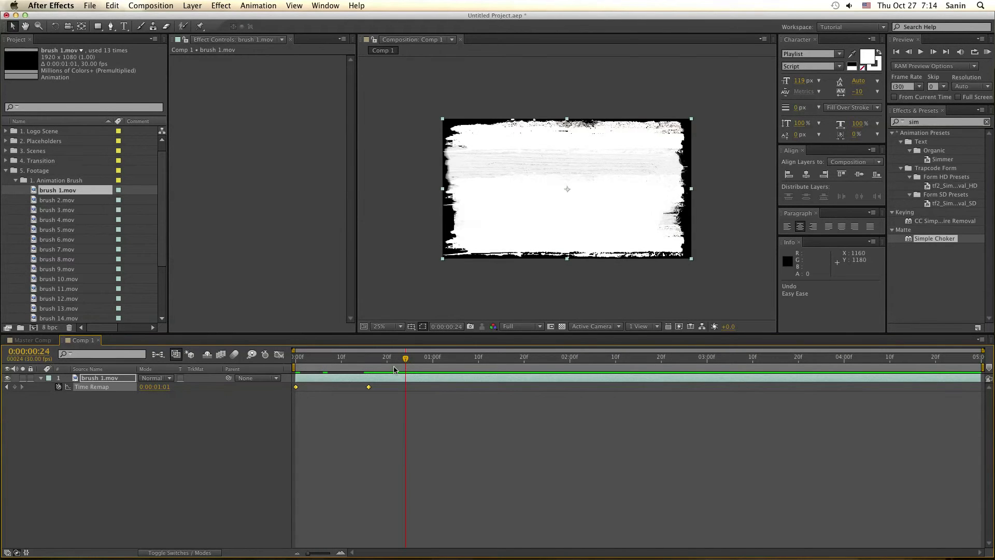
pyautogui.press('KP_0')
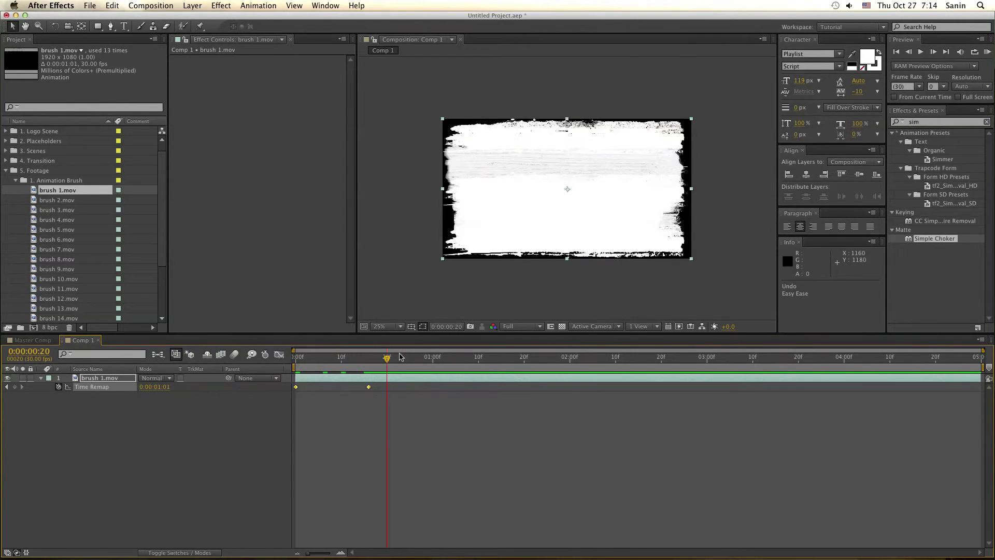
pyautogui.moveTo(370, 391); pyautogui.dragTo(388, 390)
pyautogui.click(331, 421)
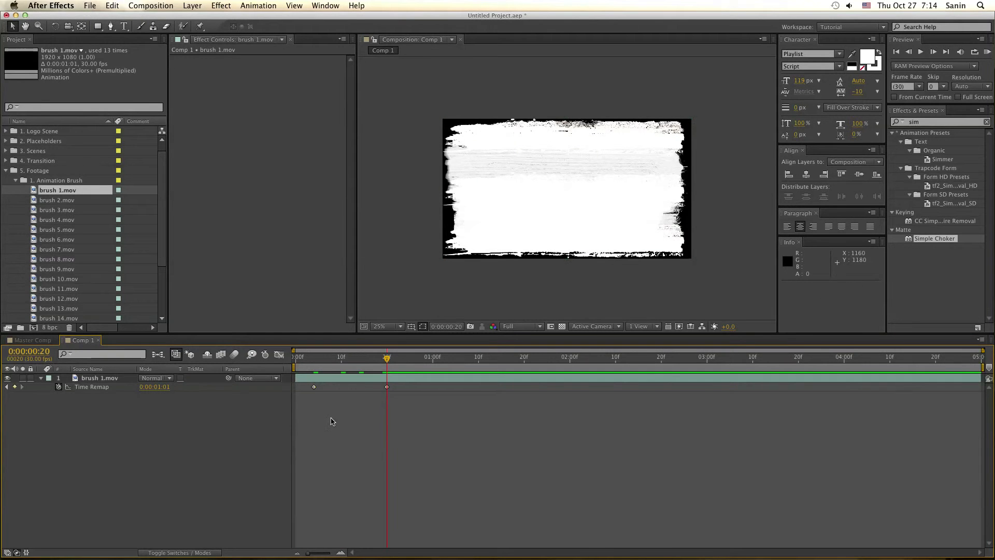
pyautogui.press('Home')
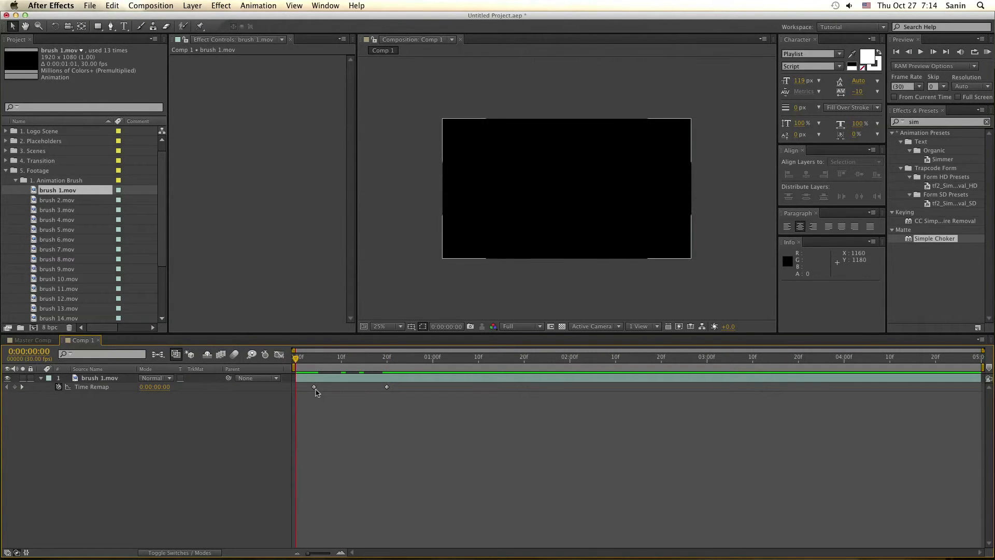
pyautogui.moveTo(314, 386); pyautogui.dragTo(296, 386)
# Collapse the brush 1.mov layer's properties and scrub through the retimed animation to 0:00:00:25
pyautogui.click(203, 424)
pyautogui.press('super+a')
pyautogui.press('s')
pyautogui.press('s')
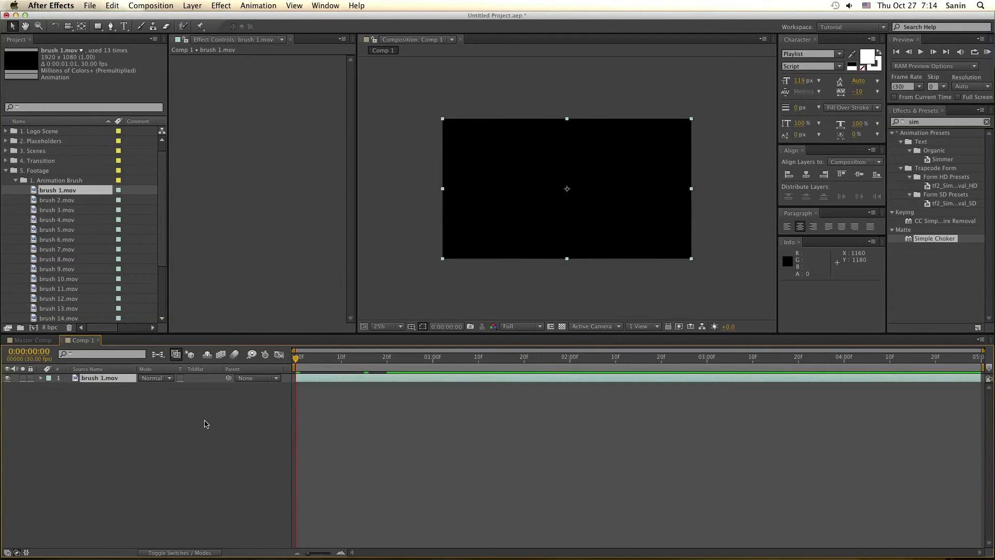
pyautogui.click(204, 422)
pyautogui.moveTo(296, 357); pyautogui.dragTo(410, 358)
# Duplicate the brush 1.mov layer and reveal the Time Remap keyframes of the upper copy
pyautogui.click(100, 384)
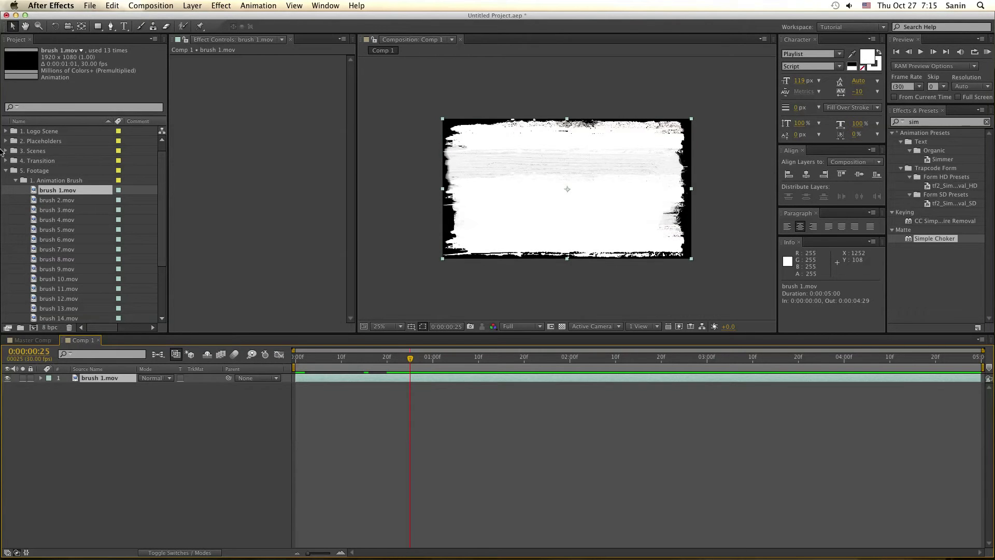
pyautogui.press('super+d')
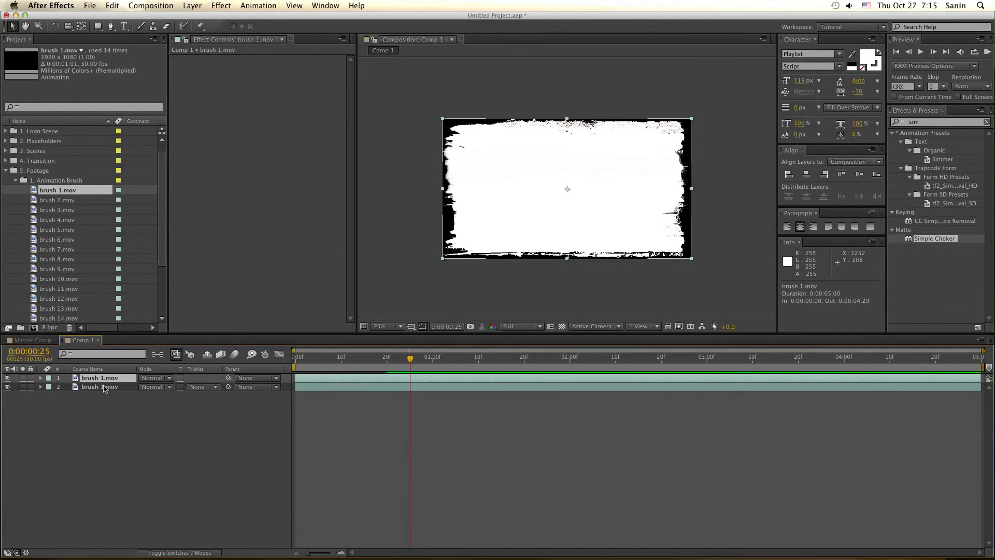
pyautogui.press('super+alt+t')
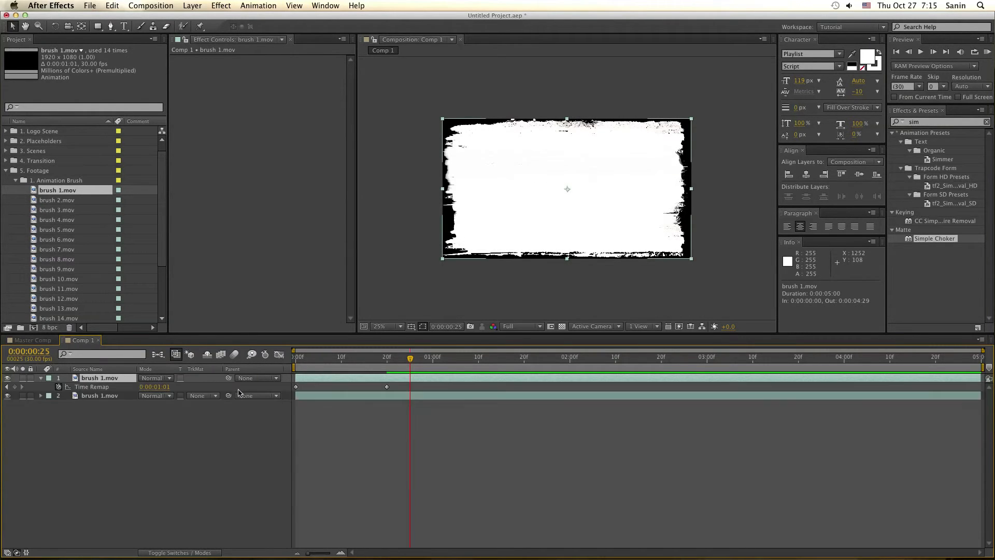
# Shift both Time Remap keyframes of the upper brush 1.mov layer so they start at 0:00:00:18, and collapse the layer properties
pyautogui.moveTo(398, 391); pyautogui.dragTo(291, 373)
pyautogui.moveTo(370, 361); pyautogui.dragTo(384, 369)
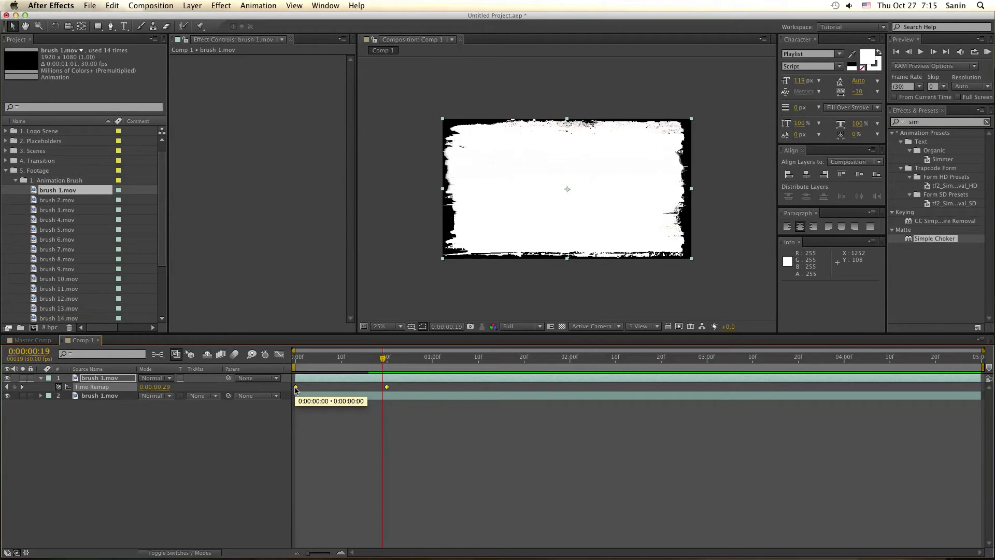
pyautogui.moveTo(296, 389); pyautogui.dragTo(377, 394)
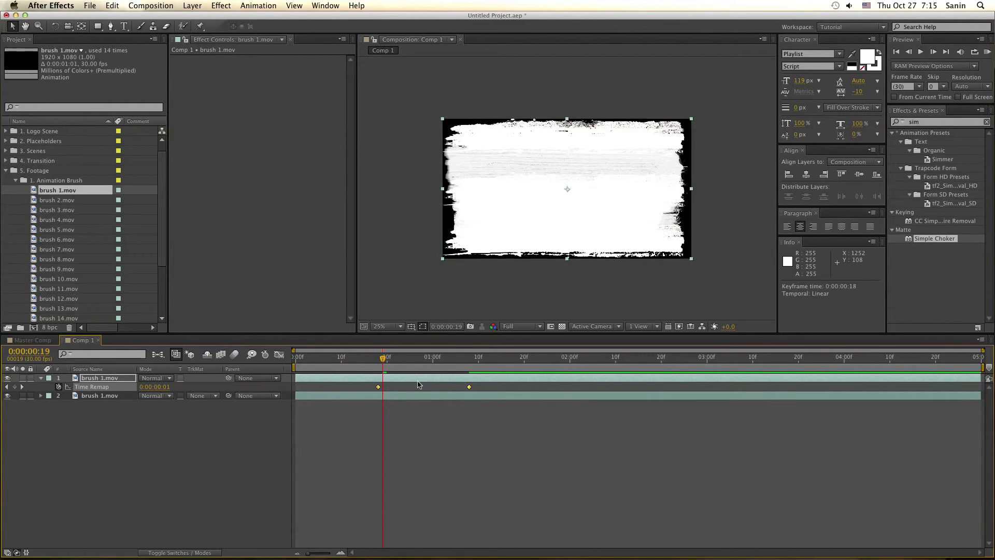
pyautogui.press('super+a')
pyautogui.press('u')
pyautogui.click(304, 423)
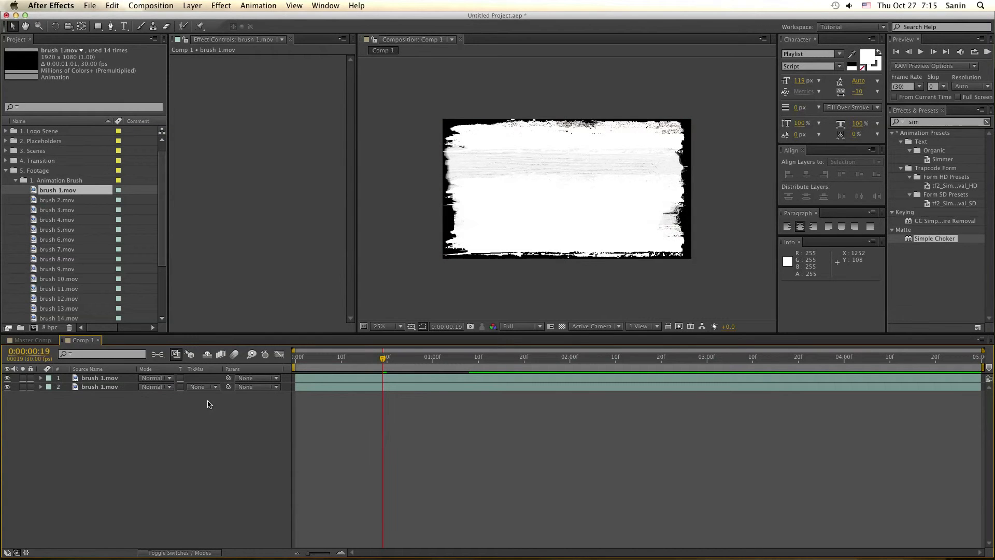
# Set the lower brush 1.mov layer's track matte to Alpha Inverted Matte and scrub the wipe from the start to 0:00:01:09
pyautogui.click(102, 387)
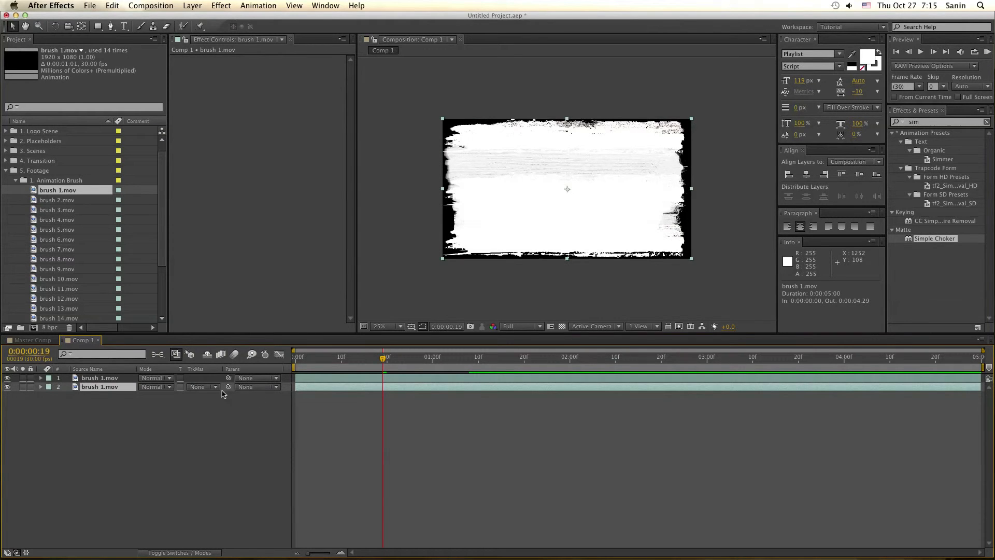
pyautogui.click(204, 390)
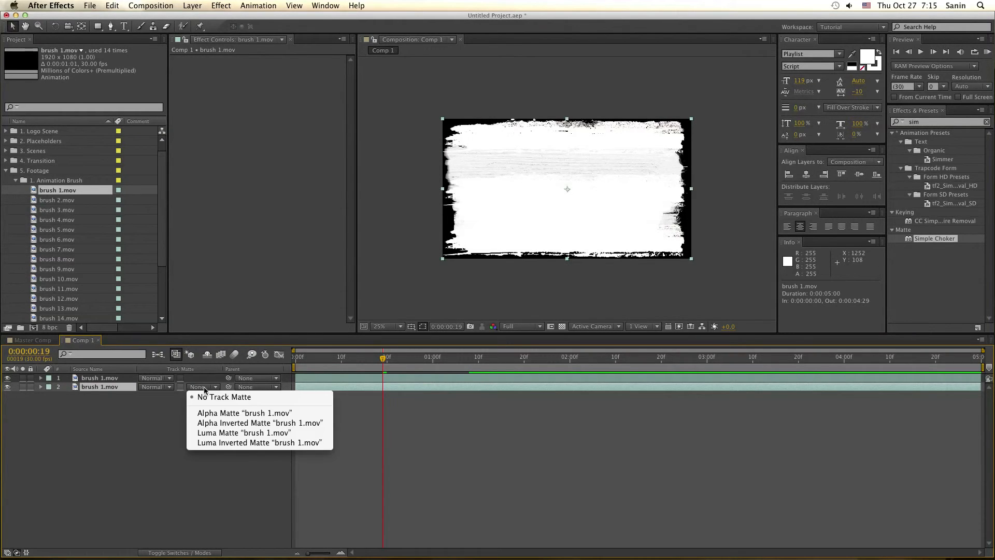
pyautogui.click(225, 424)
pyautogui.press('Home')
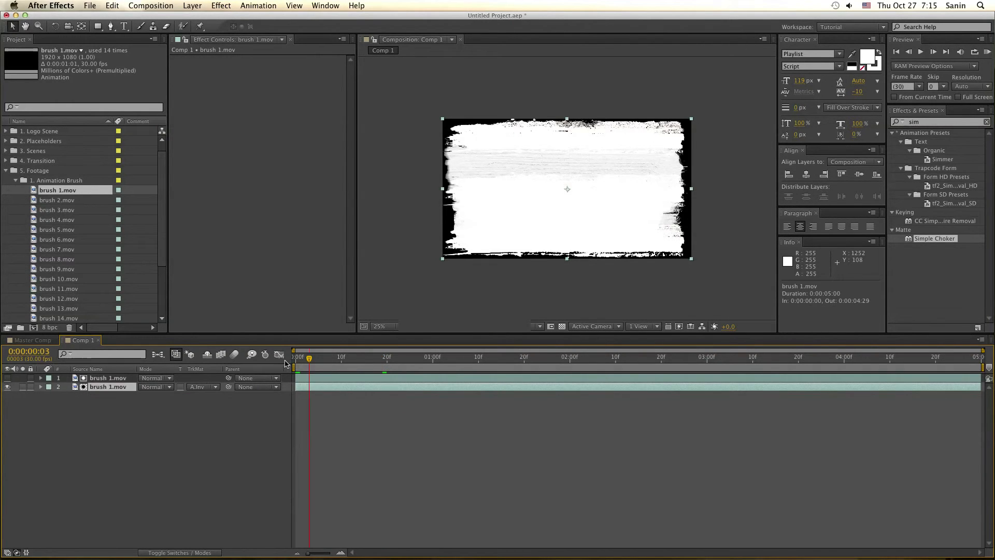
pyautogui.moveTo(298, 363); pyautogui.dragTo(477, 372)
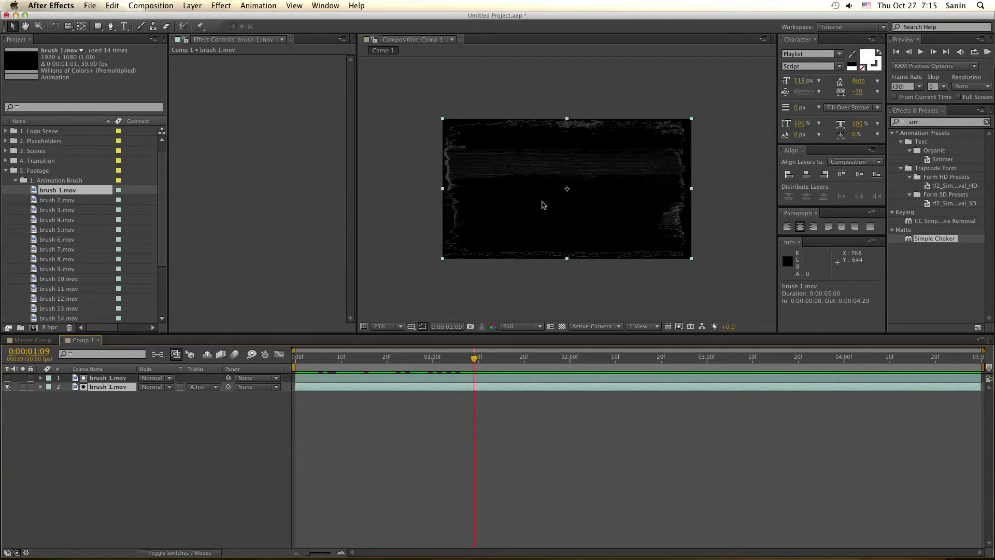
# Try to hide the leftover brush edges by scaling the upper matte layer to 121% and moving it up to 960, 496
pyautogui.click(120, 378)
pyautogui.press('s')
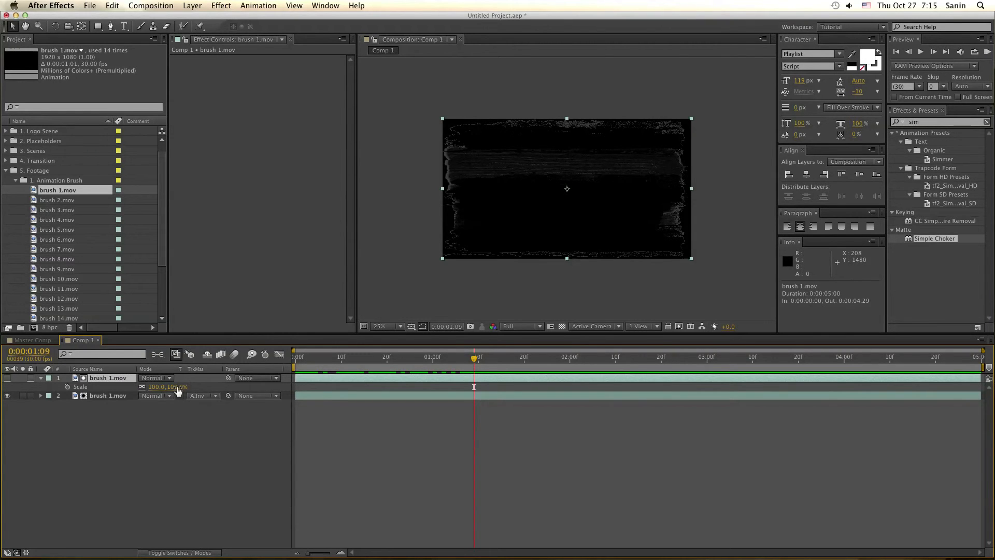
pyautogui.moveTo(177, 388); pyautogui.dragTo(190, 387)
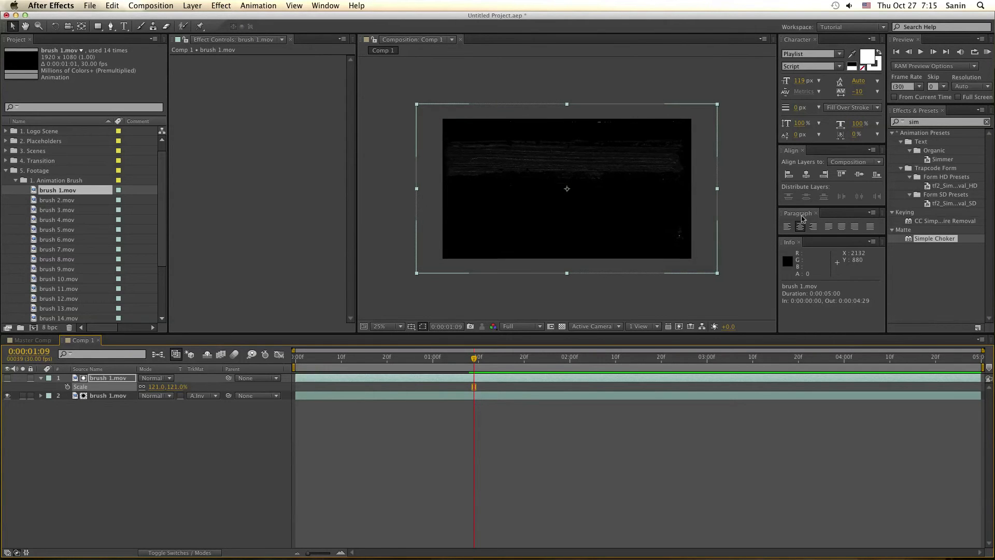
pyautogui.click(602, 210)
pyautogui.moveTo(600, 211); pyautogui.dragTo(555, 196)
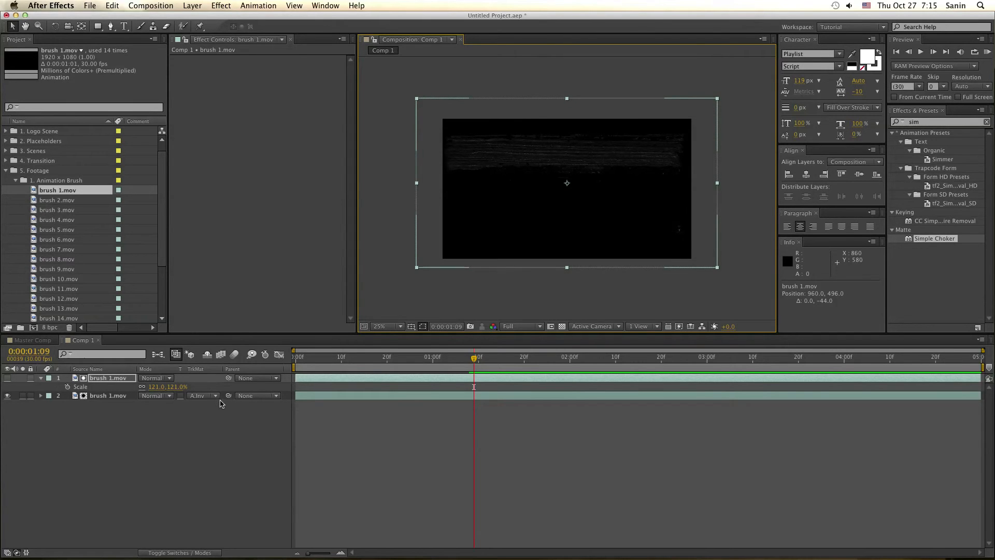
# Undo the matte layer's position and scale changes and collapse the layer properties
pyautogui.press('super+z')
pyautogui.press('super+z')
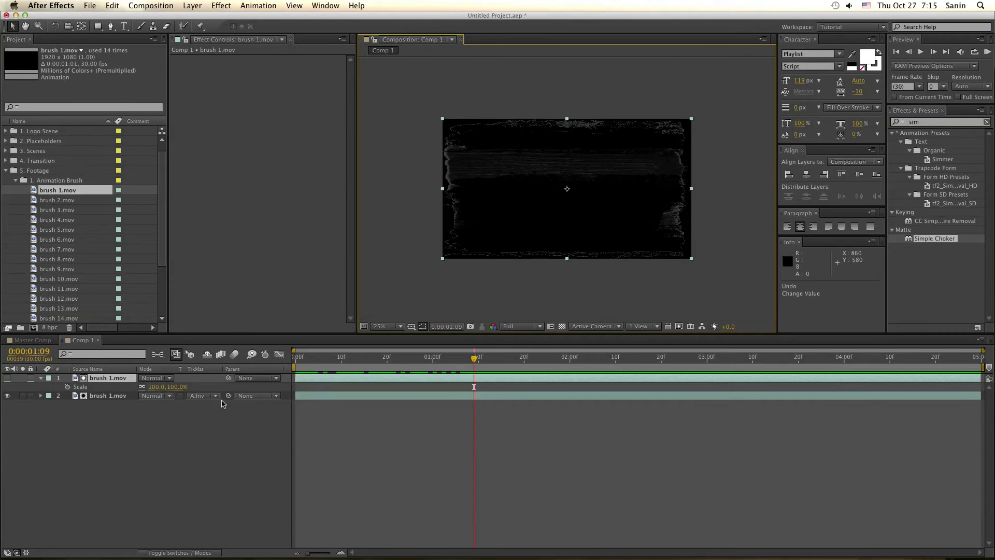
pyautogui.press('super+a')
pyautogui.press('u')
pyautogui.click(193, 413)
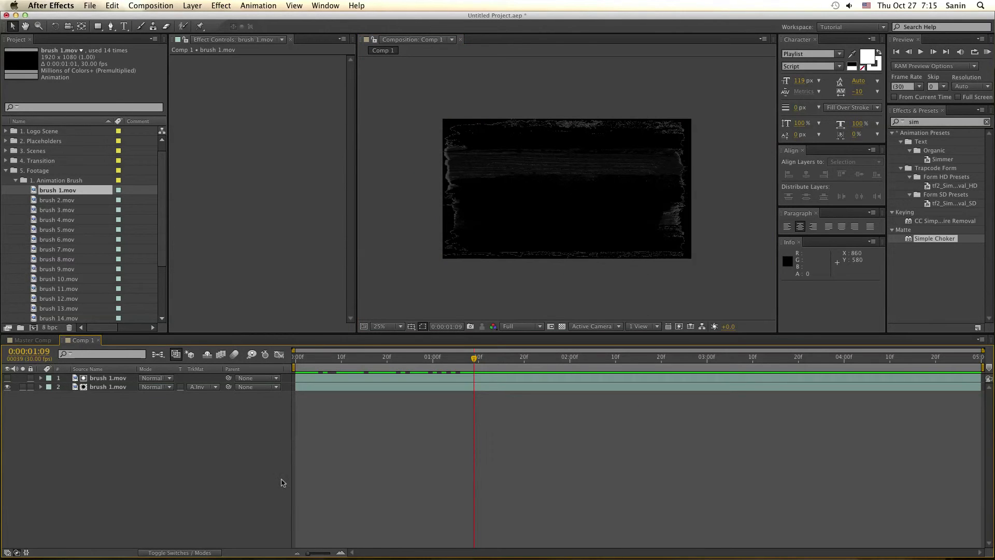
# Apply the Simple Choker effect to the upper matte layer and set Choke Matte to -2.10
pyautogui.click(948, 239)
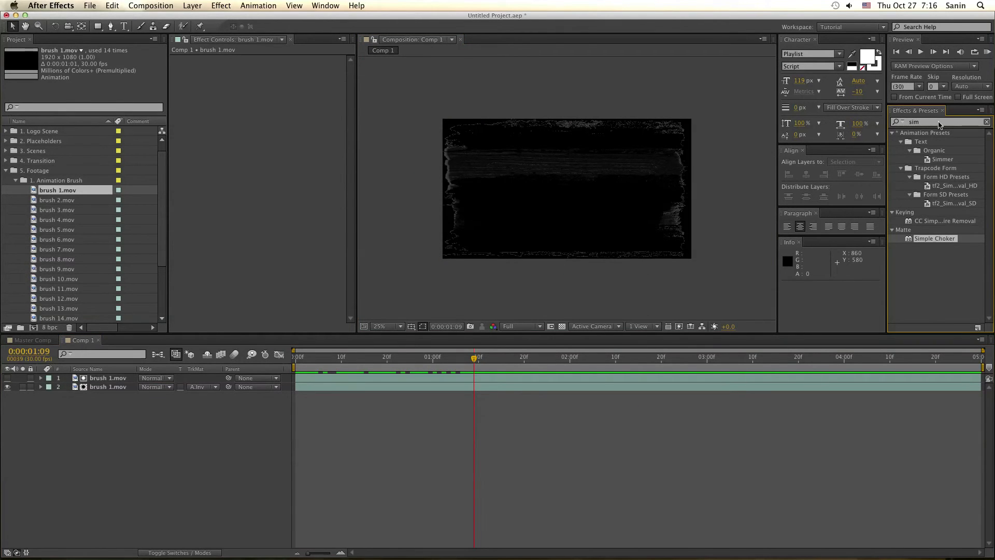
pyautogui.moveTo(940, 241); pyautogui.dragTo(117, 382)
pyautogui.click(105, 380)
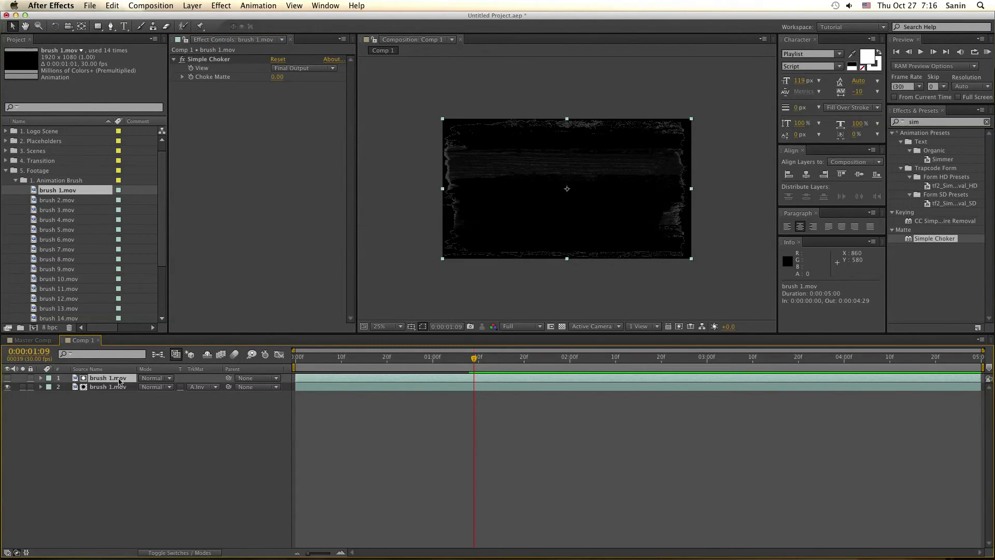
pyautogui.moveTo(276, 78); pyautogui.dragTo(265, 80)
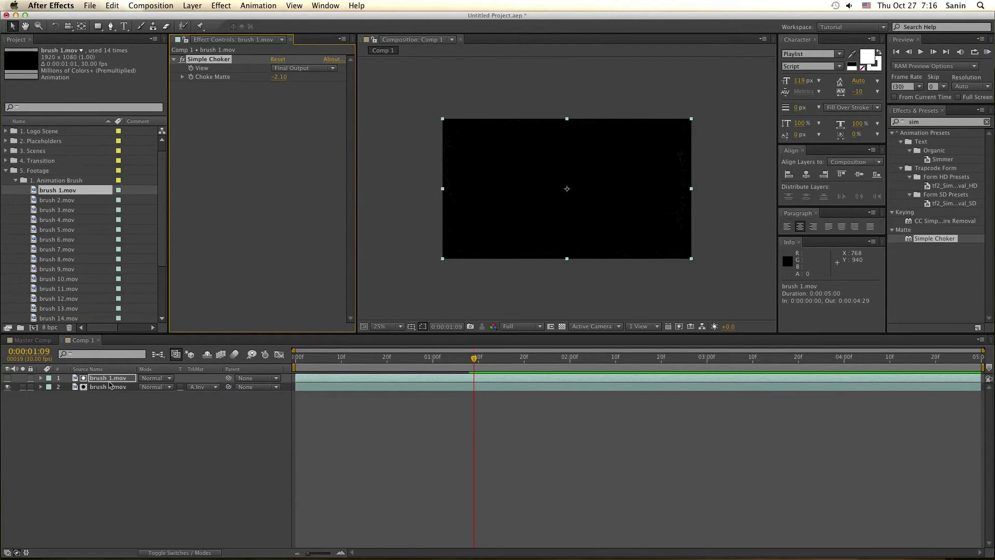
# Scrub through the choked brush wipe to 0:00:01:09 and inspect the frame up close for leftover edges
pyautogui.moveTo(363, 361)
pyautogui.mouseDown()
pyautogui.moveTo(339, 362)
pyautogui.moveTo(474, 383)
pyautogui.mouseUp()
pyautogui.press('.')
pyautogui.press('.')
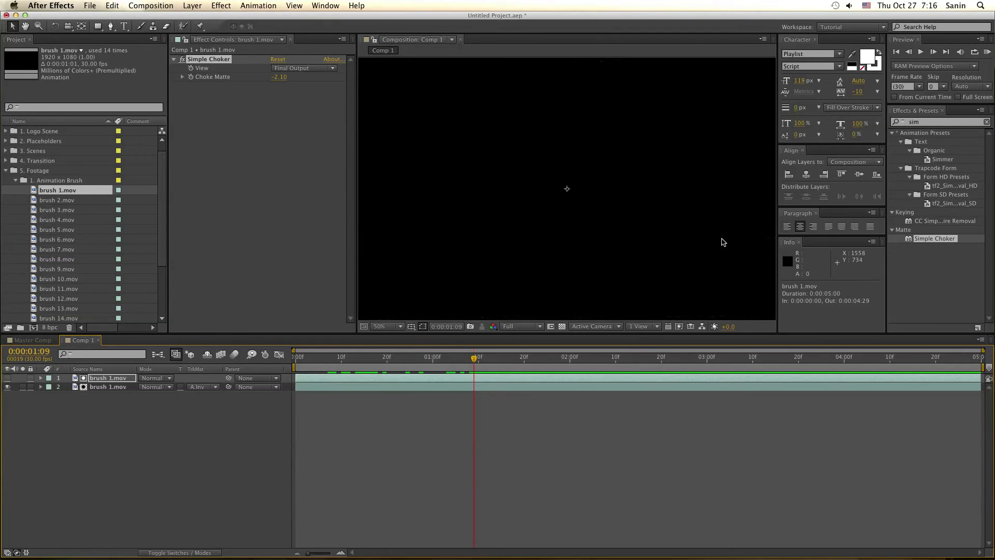
pyautogui.press(',')
pyautogui.press(',')
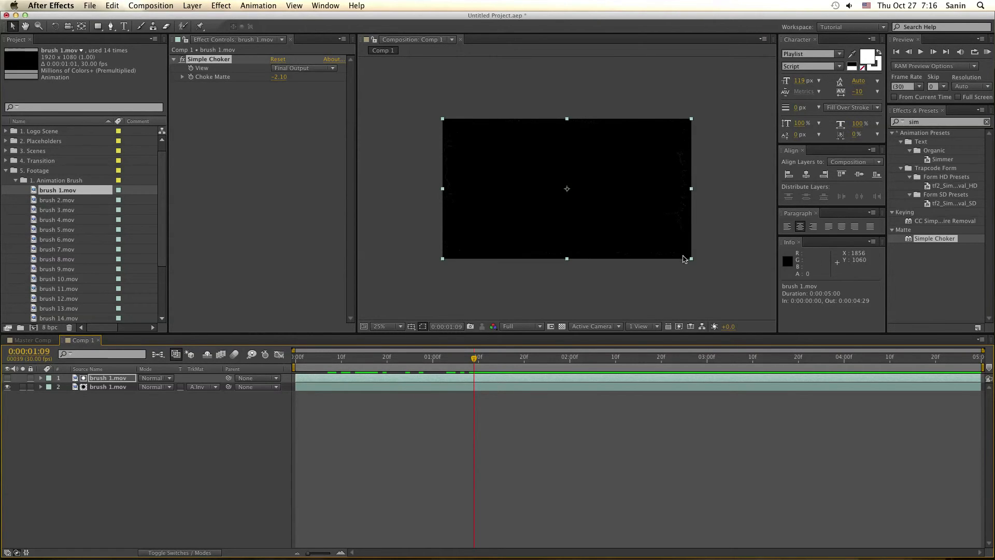
# Check the upper matte layer's effect and reveal the Opacity property of the lower brush 1.mov layer
pyautogui.click(107, 380)
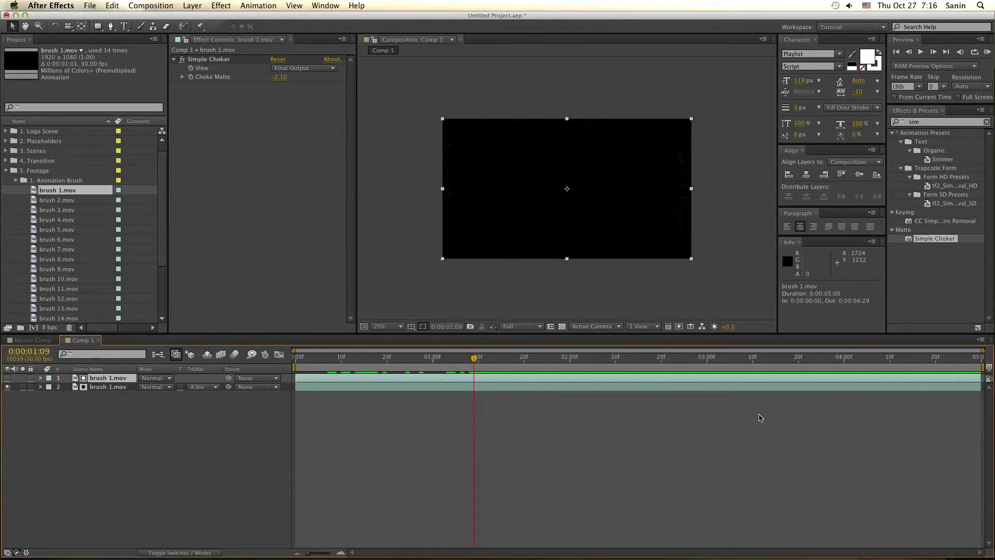
pyautogui.click(110, 388)
pyautogui.press('t')
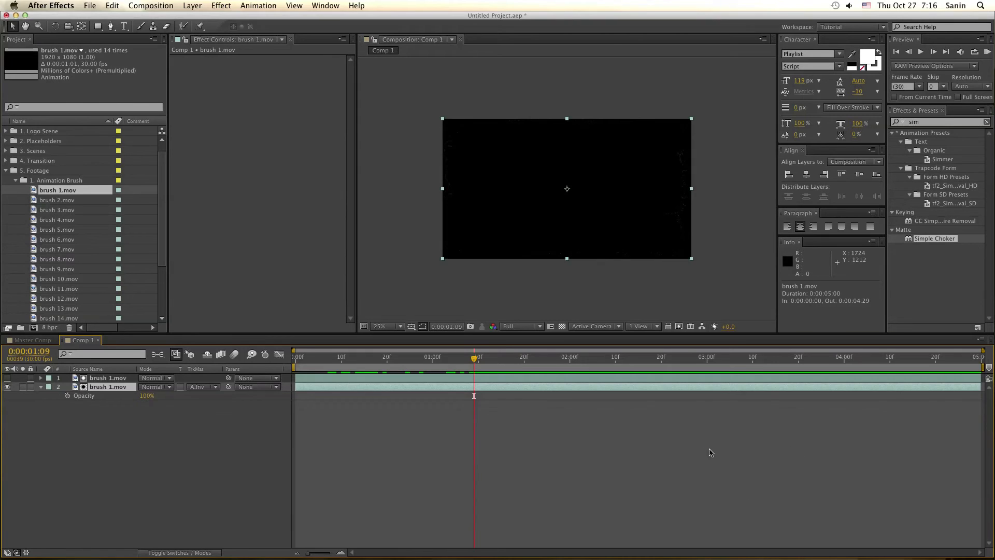
pyautogui.click(576, 466)
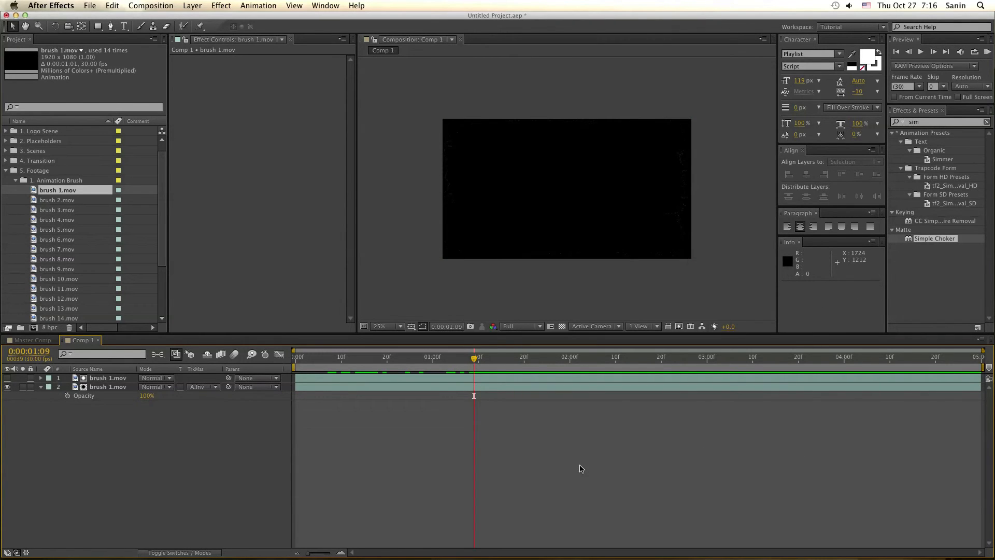
# Set the composition duration to 0:00:01:00 and scrub back through the brush wipe
pyautogui.press('super+k')
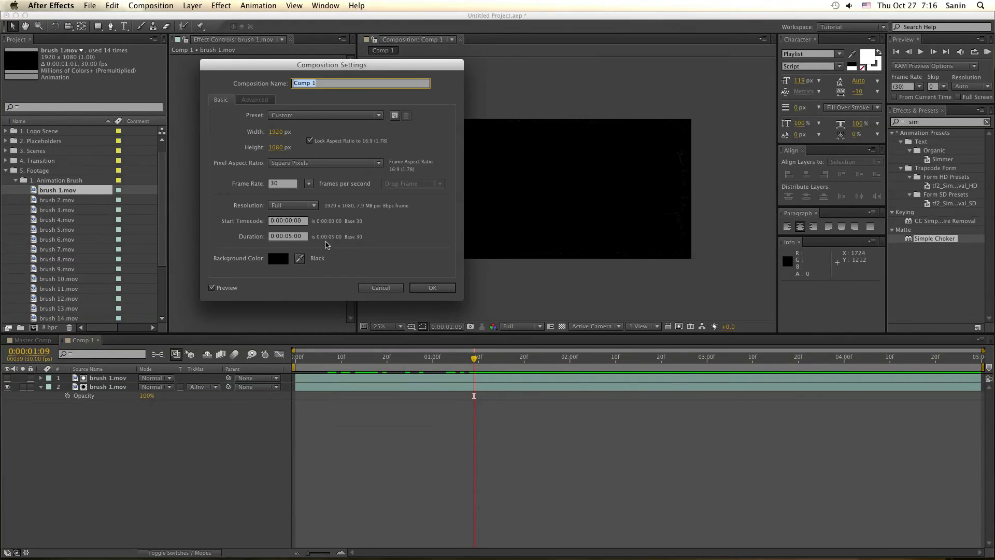
pyautogui.click(289, 237)
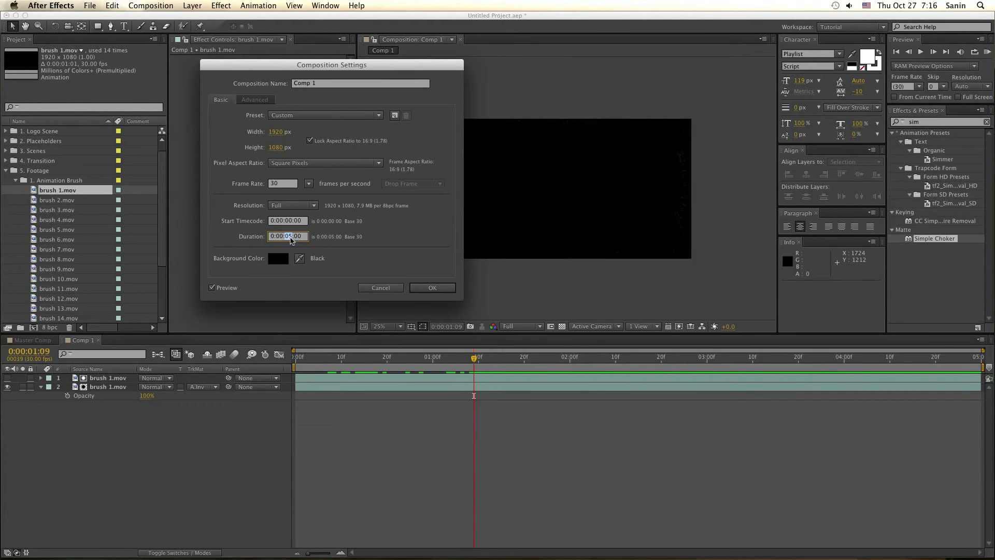
pyautogui.press('Return')
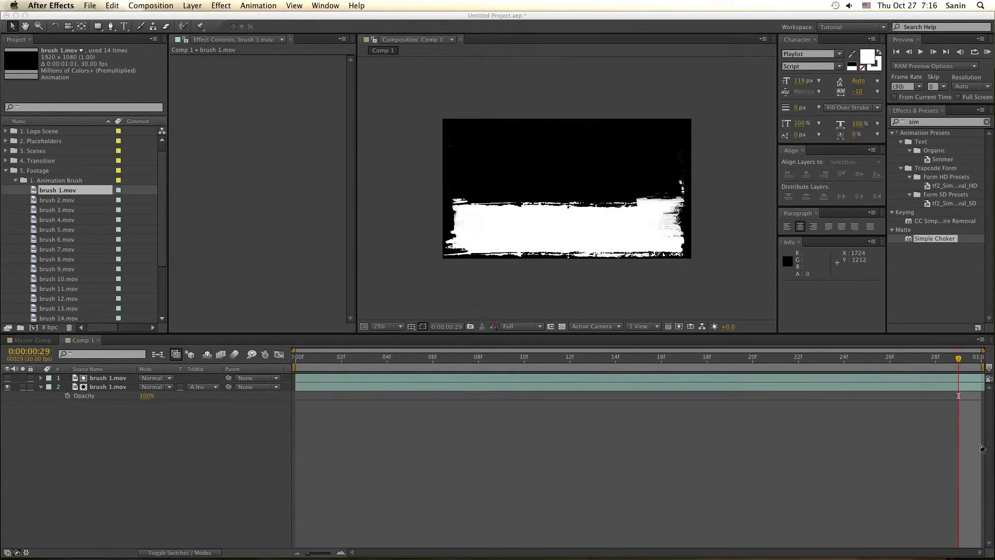
pyautogui.moveTo(959, 395)
pyautogui.mouseDown()
pyautogui.moveTo(981, 396)
pyautogui.moveTo(525, 395)
pyautogui.moveTo(753, 396)
pyautogui.mouseUp()
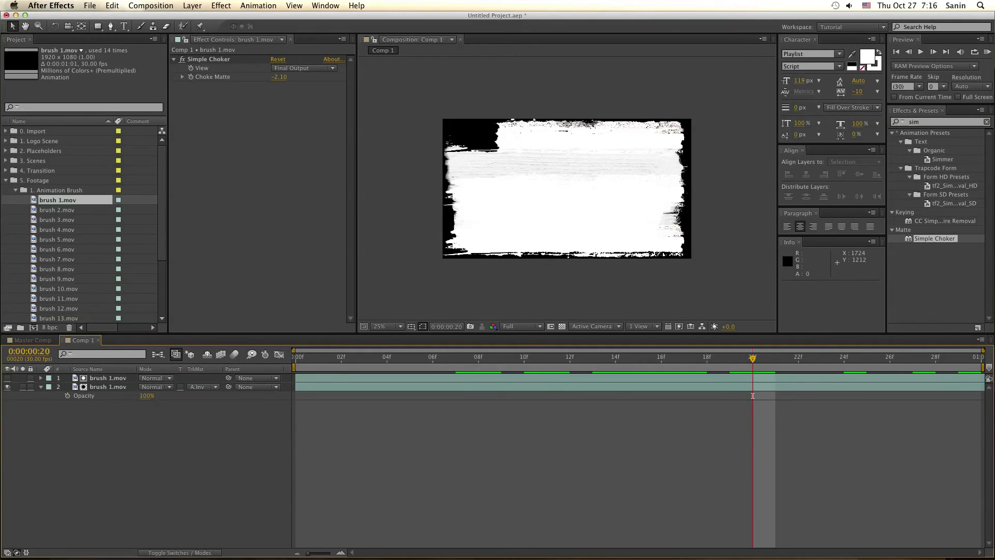
pyautogui.press('space')
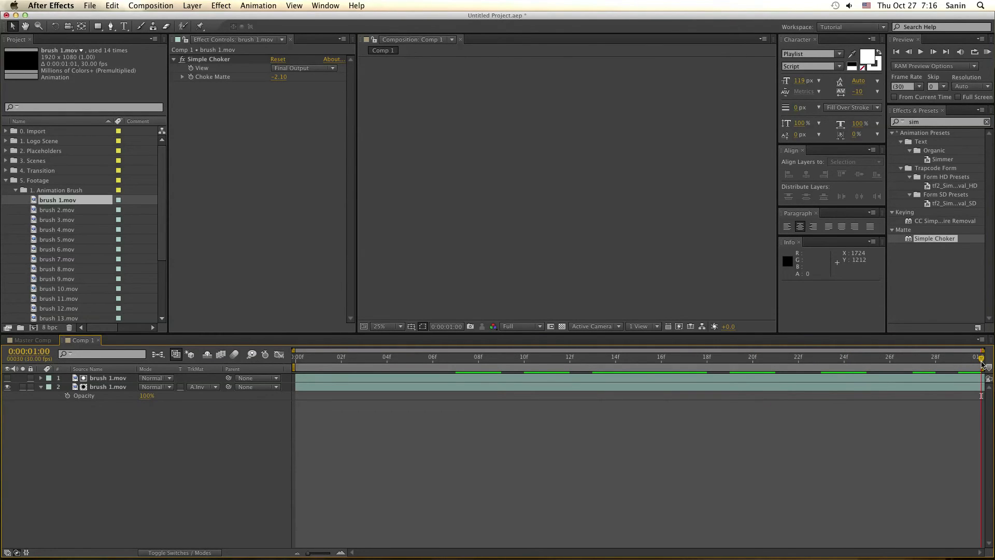
# Add an Opacity keyframe at 0:00:01:00 on the lower brush 1.mov layer and set it to 0%
pyautogui.click(102, 389)
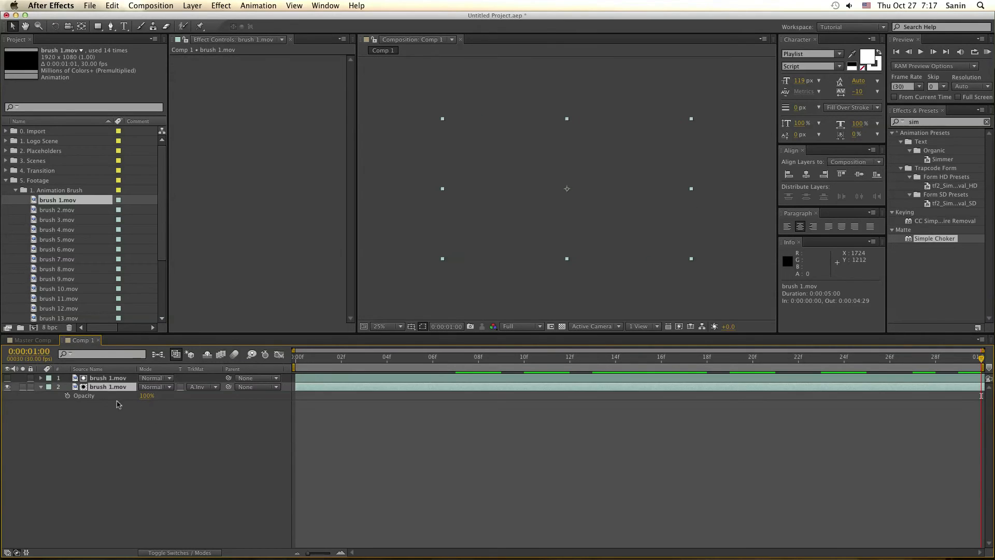
pyautogui.click(67, 396)
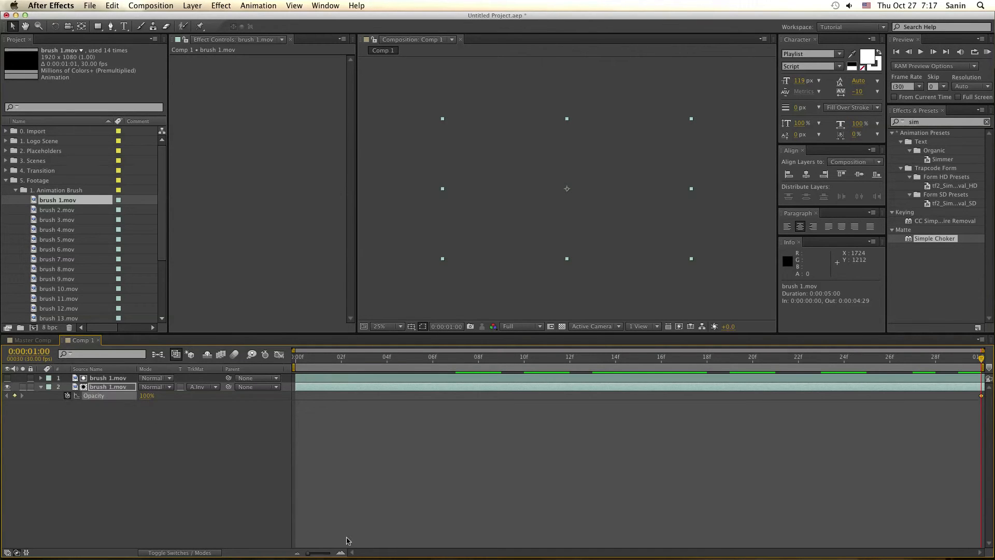
pyautogui.write('0')
pyautogui.press('Return')
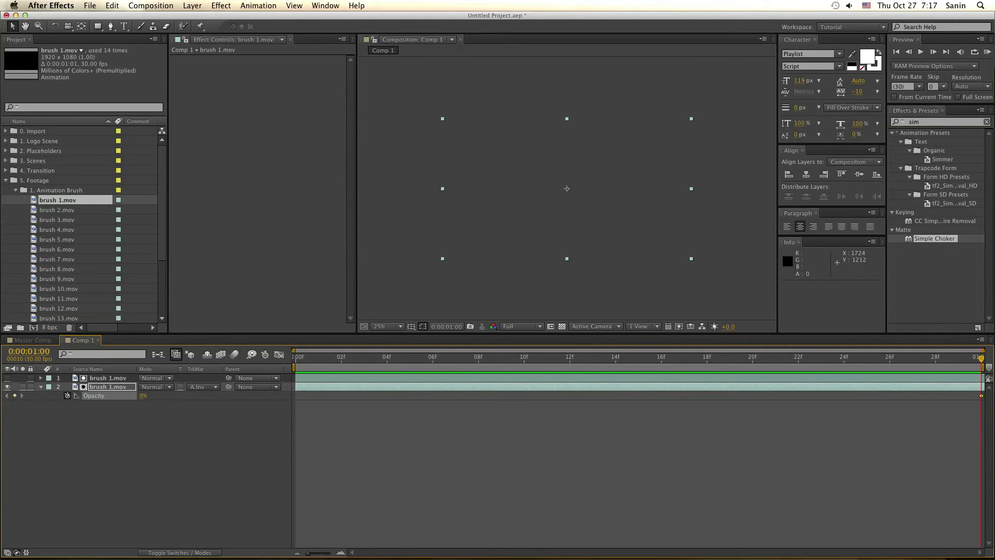
# Step back frame by frame from 0:00:01:00 and play the composition to check the effect of the single Opacity keyframe
pyautogui.press('pageup')
pyautogui.press('pageup')
pyautogui.press('pageup')
pyautogui.press('pageup')
pyautogui.press('pageup')
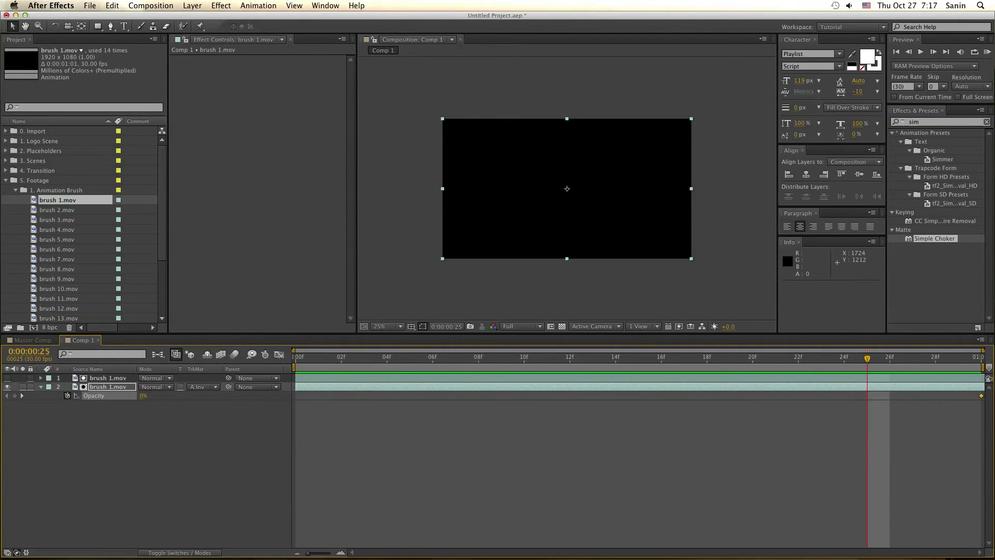
pyautogui.press('pageup')
pyautogui.press('pageup')
pyautogui.press('pageup')
pyautogui.press('pageup')
pyautogui.press('pageup')
pyautogui.press('pageup')
pyautogui.press('pageup')
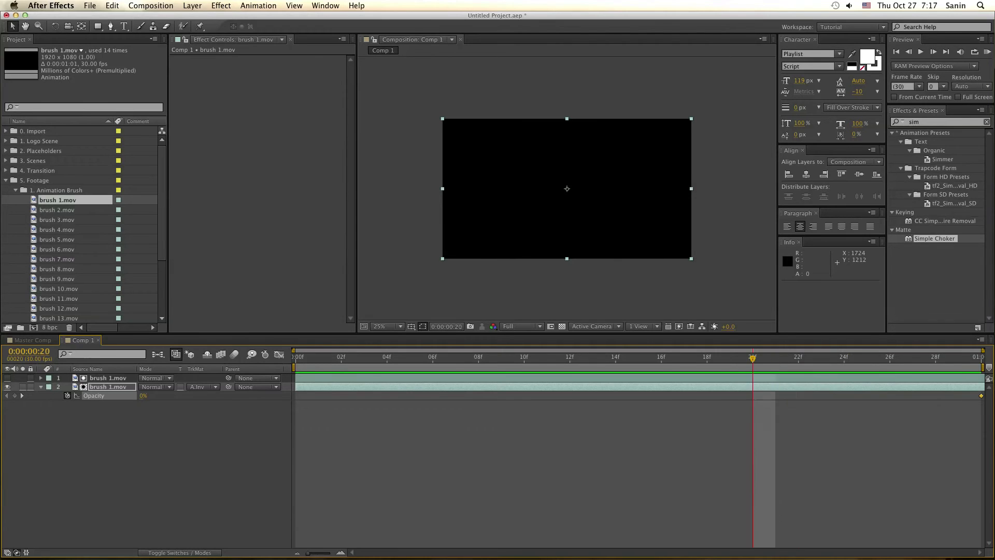
pyautogui.press('pageup')
pyautogui.press('pageup')
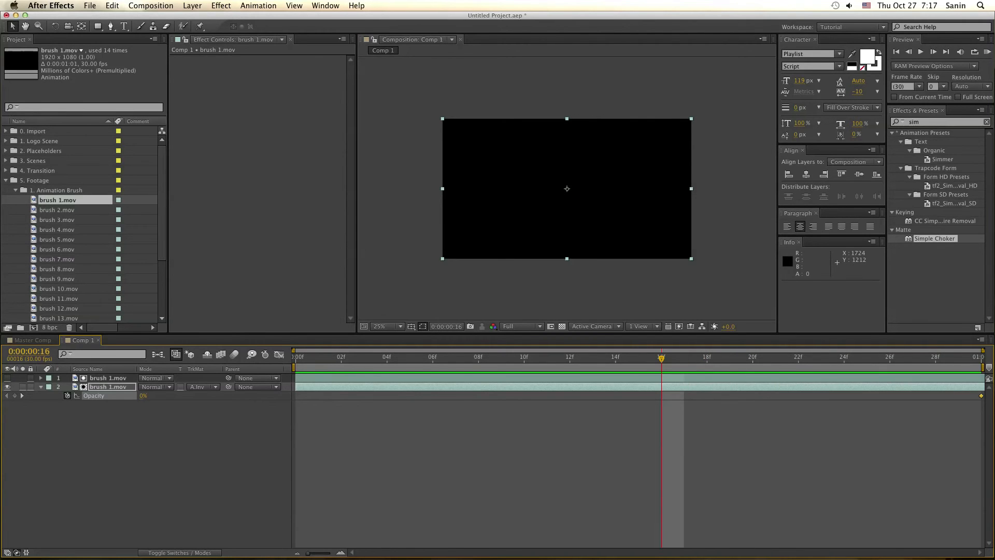
pyautogui.press('pageup')
pyautogui.press('pageup')
pyautogui.press('pageup')
pyautogui.press('pageup')
pyautogui.press('pageup')
pyautogui.press('pageup')
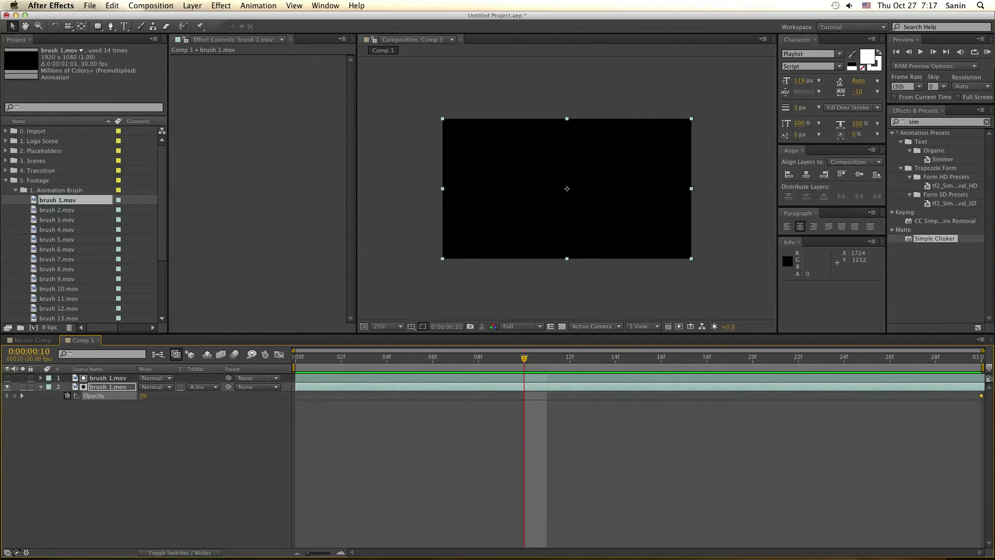
pyautogui.press('Home')
pyautogui.press('space')
pyautogui.press('space')
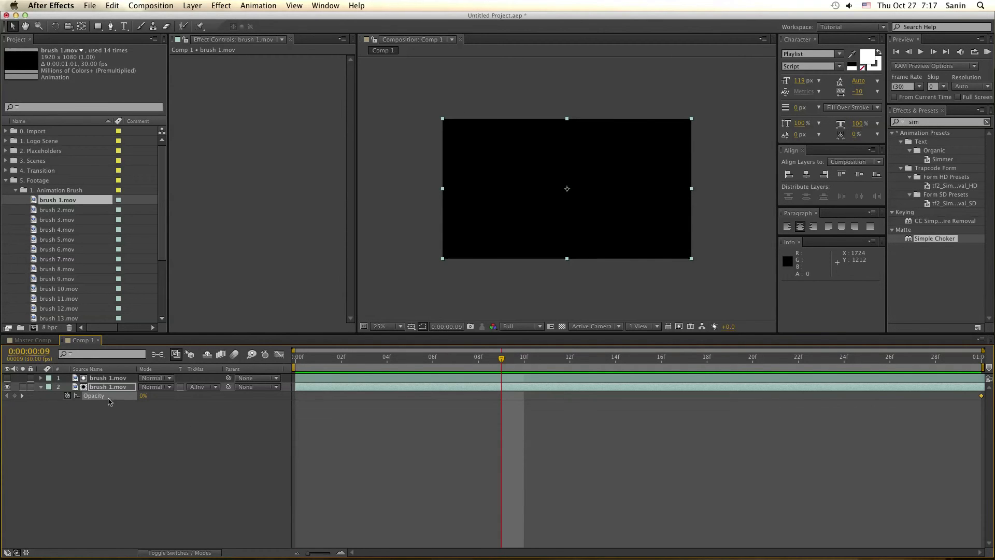
# Undo the Opacity value change, remove the layer's Opacity keyframe and replay the wipe from the start
pyautogui.press('super+z')
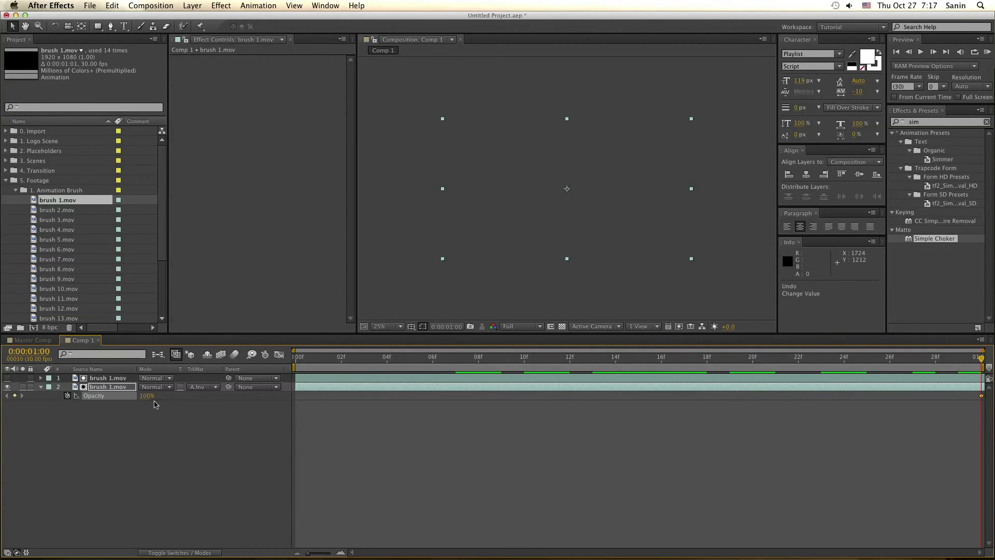
pyautogui.click(67, 395)
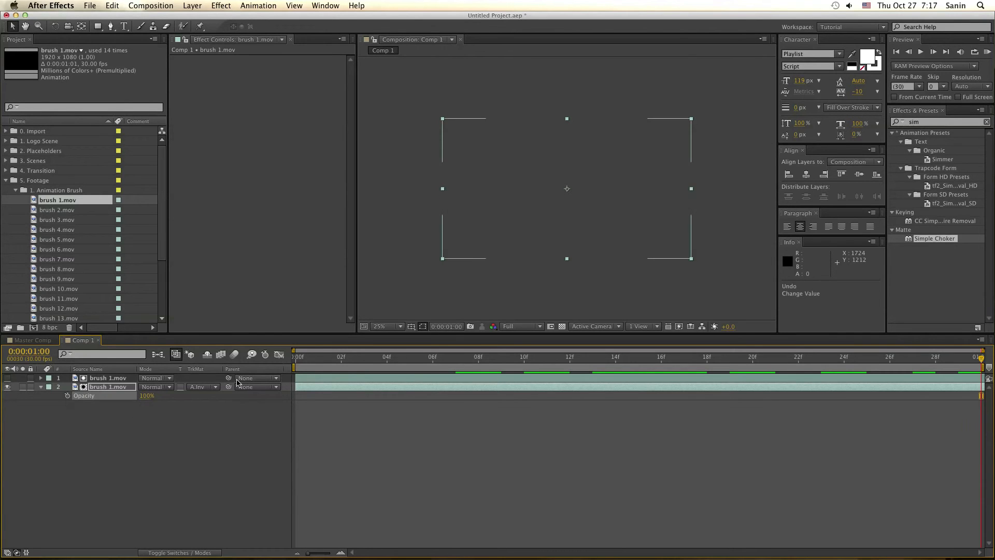
pyautogui.press('Home')
pyautogui.press('space')
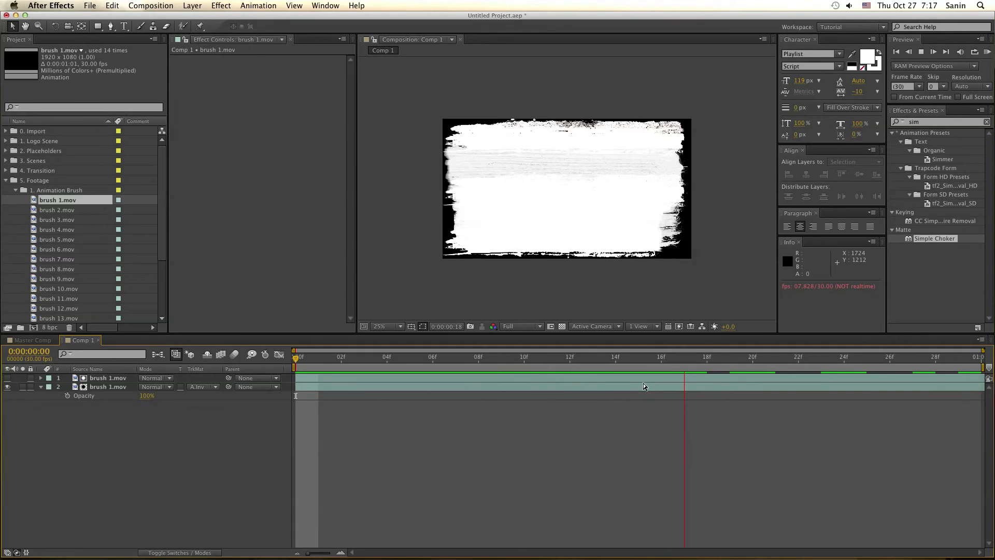
pyautogui.press('space')
pyautogui.press('space')
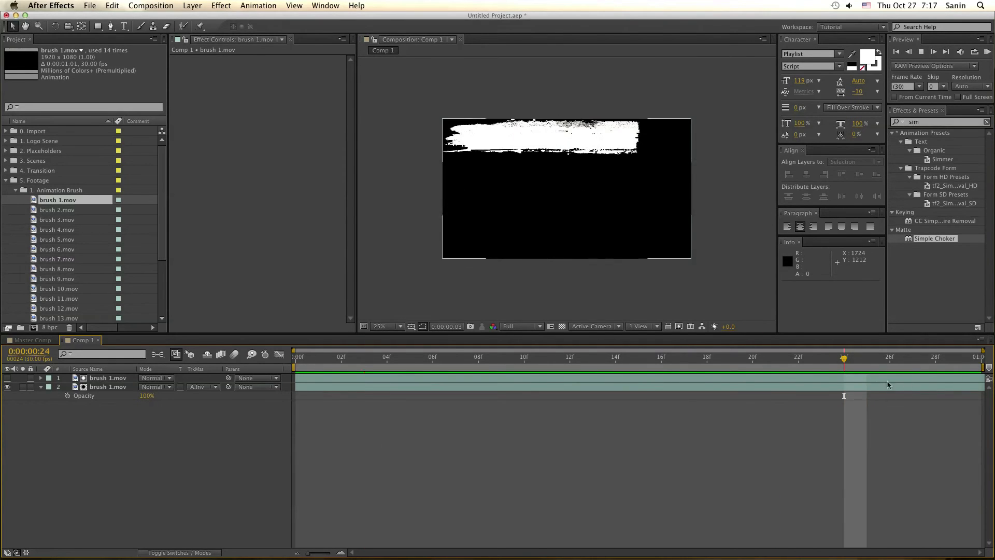
# Scrub to the end of the composition and set its duration to 0:00:02:00
pyautogui.click(936, 358)
pyautogui.moveTo(944, 360); pyautogui.dragTo(990, 365)
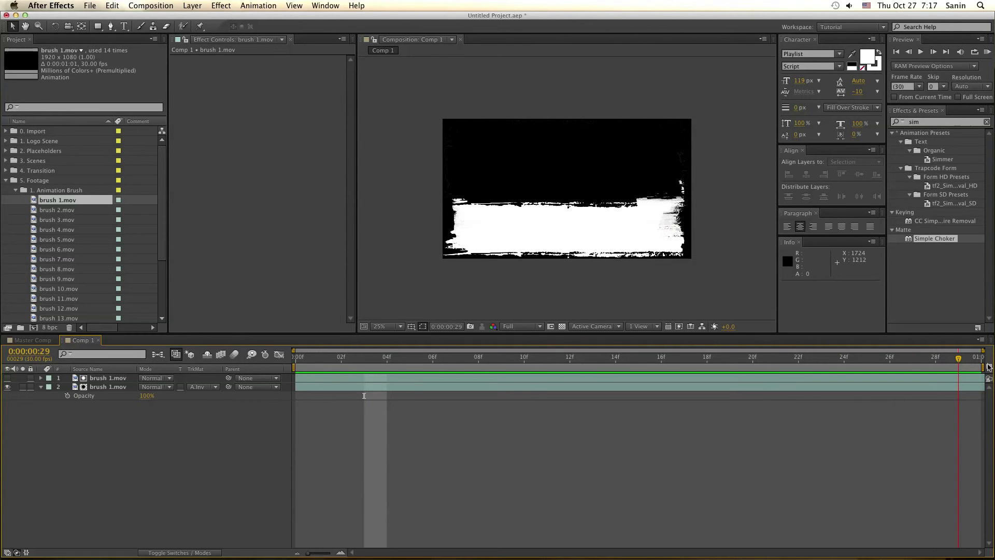
pyautogui.press('super+k')
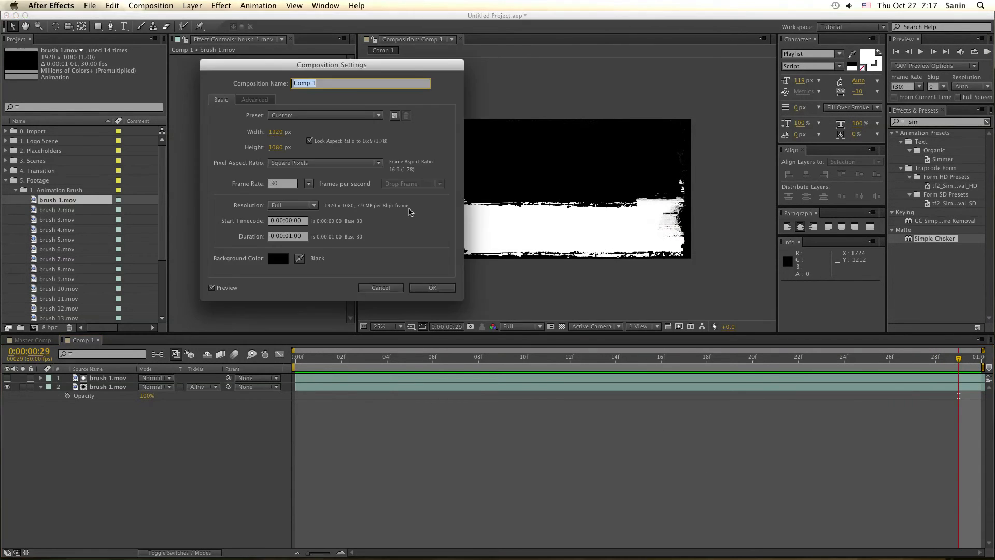
pyautogui.doubleClick(288, 236)
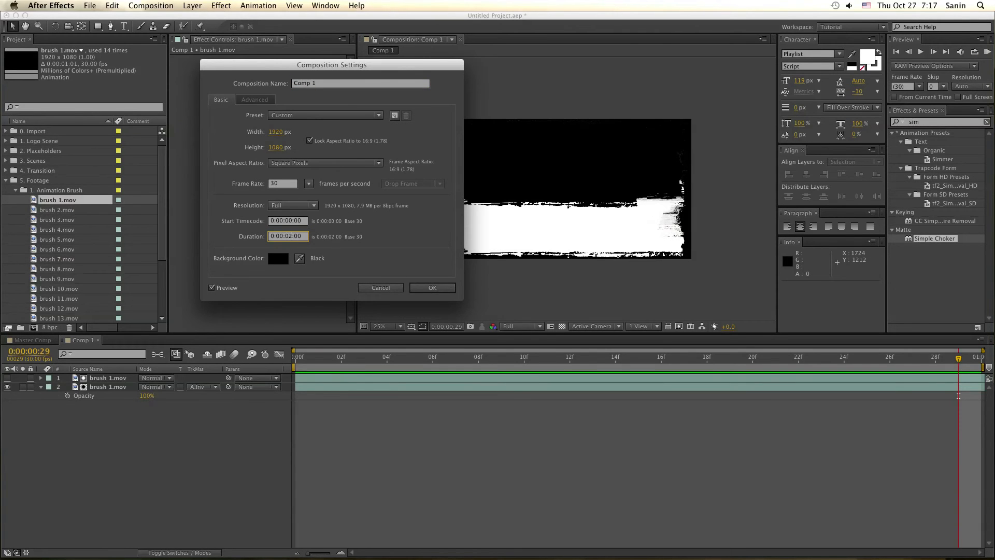
pyautogui.press('Return')
# Find the frame where the wipe ends, 0:00:01:07, and add a 100% Opacity keyframe there on the lower brush 1.mov layer
pyautogui.moveTo(322, 553); pyautogui.dragTo(304, 554)
pyautogui.press('space')
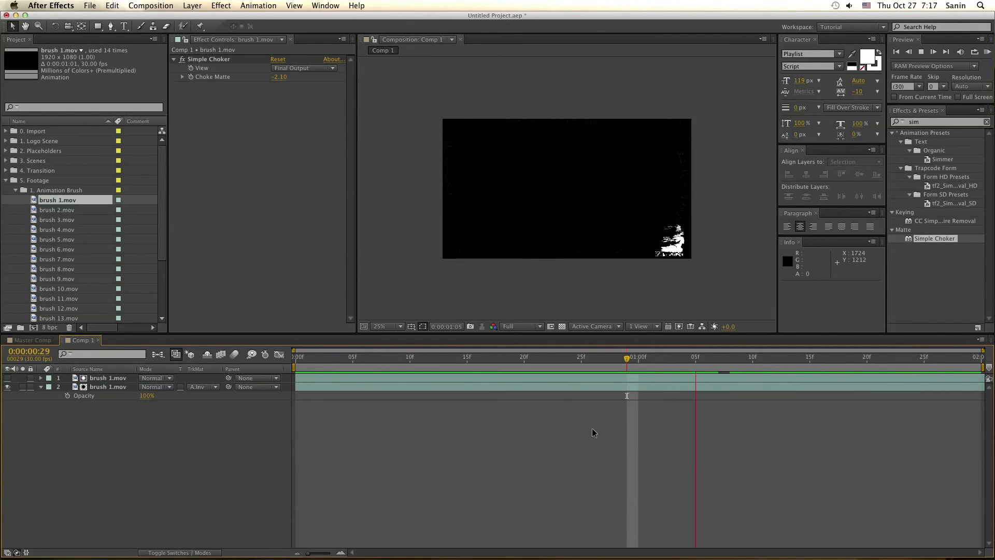
pyautogui.click(709, 358)
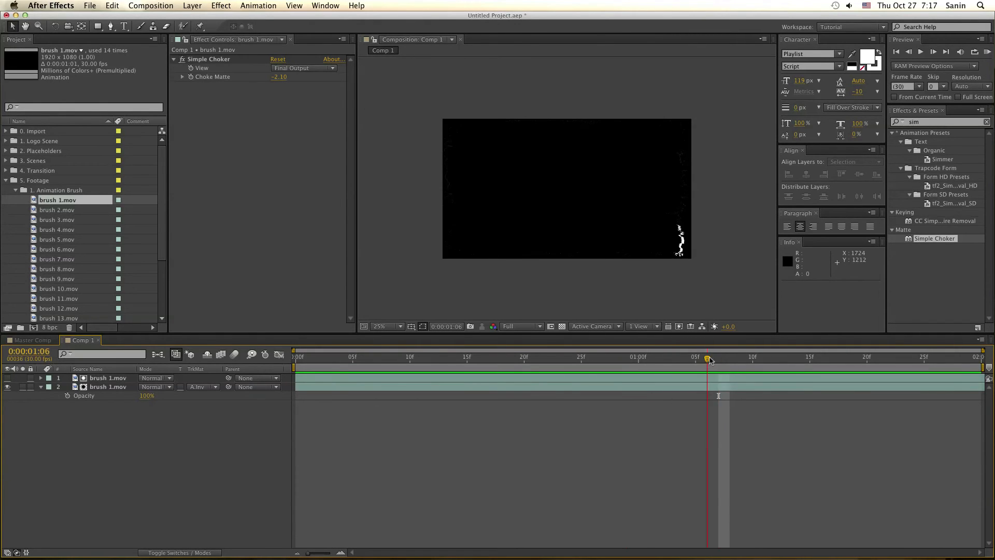
pyautogui.press('pagedown')
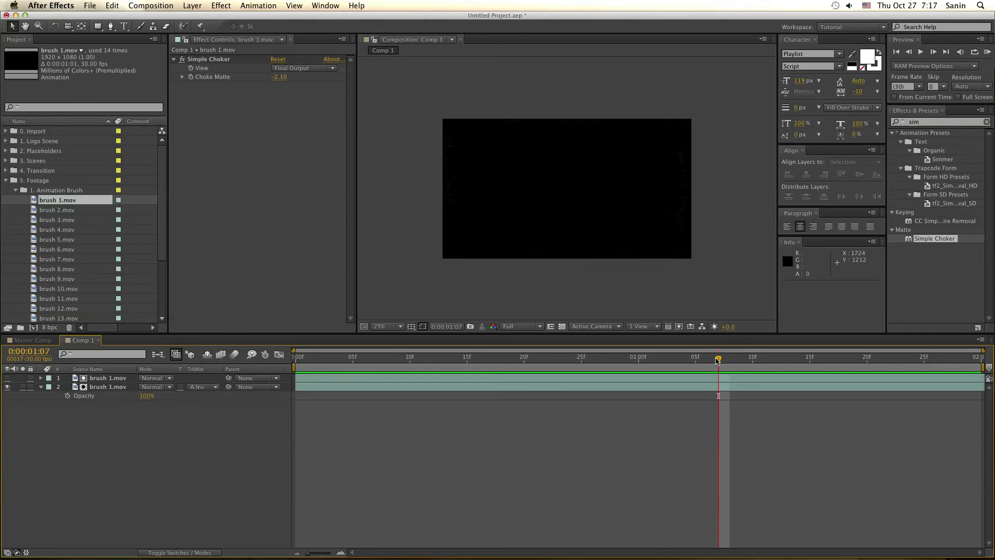
pyautogui.click(68, 396)
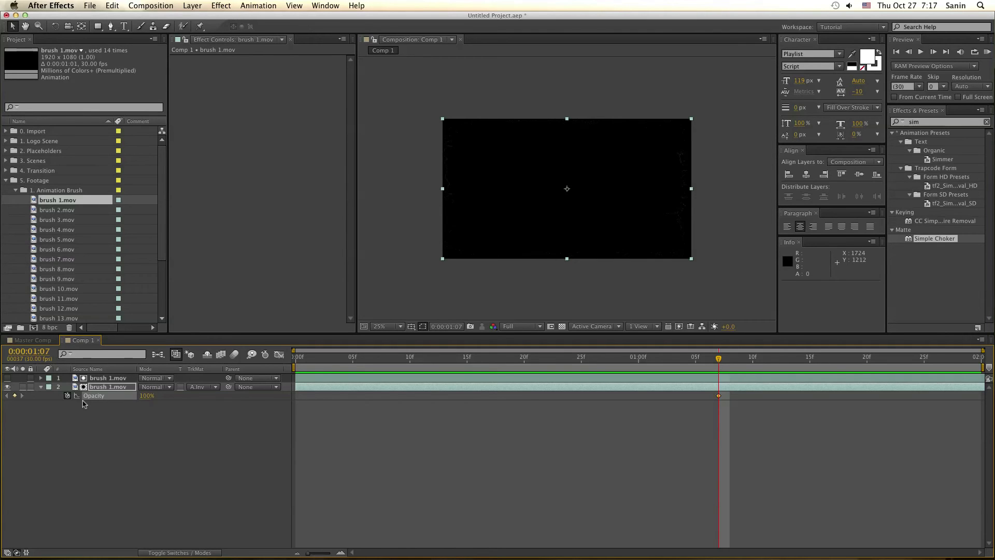
# Set the lower brush 1.mov layer's Opacity to 0% at 0:00:01:17 and preview the whole composition
pyautogui.hotkey('shift', 'pagedown')
pyautogui.click(143, 396)
pyautogui.press('Return')
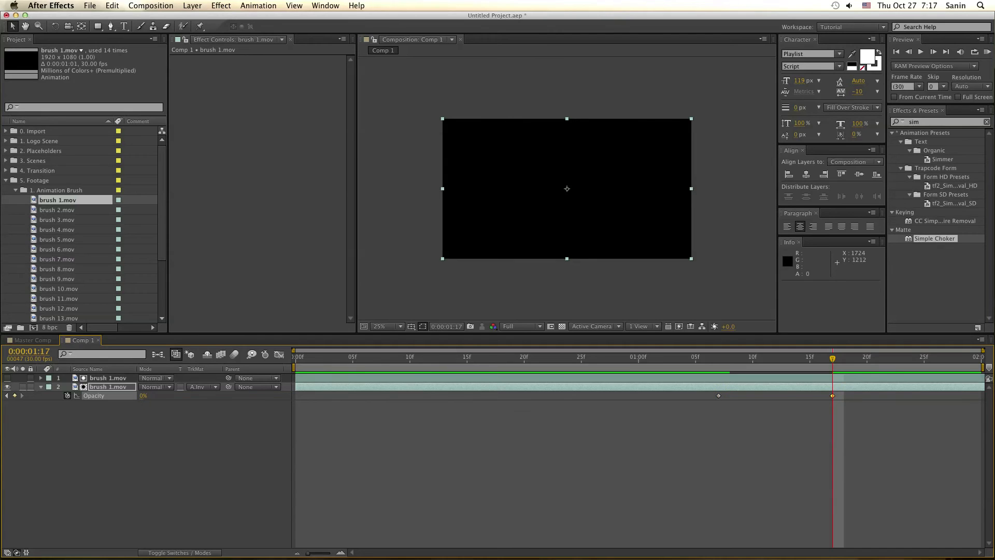
pyautogui.press('KP_0')
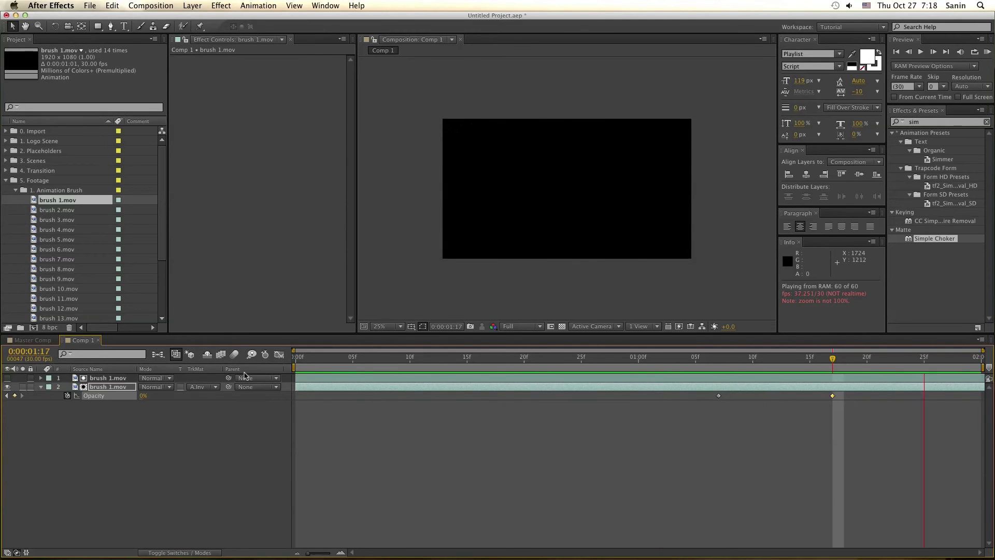
pyautogui.press('space')
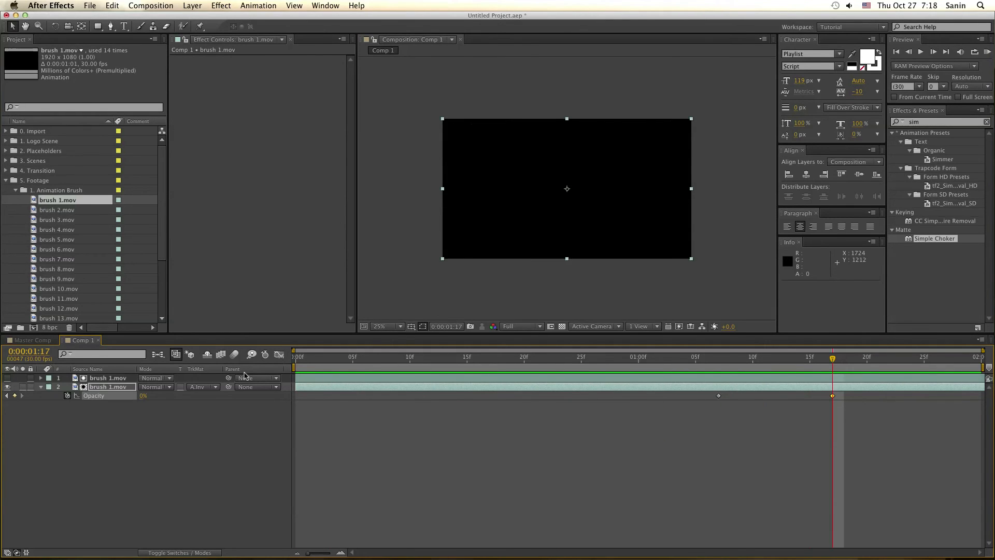
# Collapse the 1. Animation Brush folder and delete both brush 1.mov layers from Comp 1
pyautogui.click(71, 191)
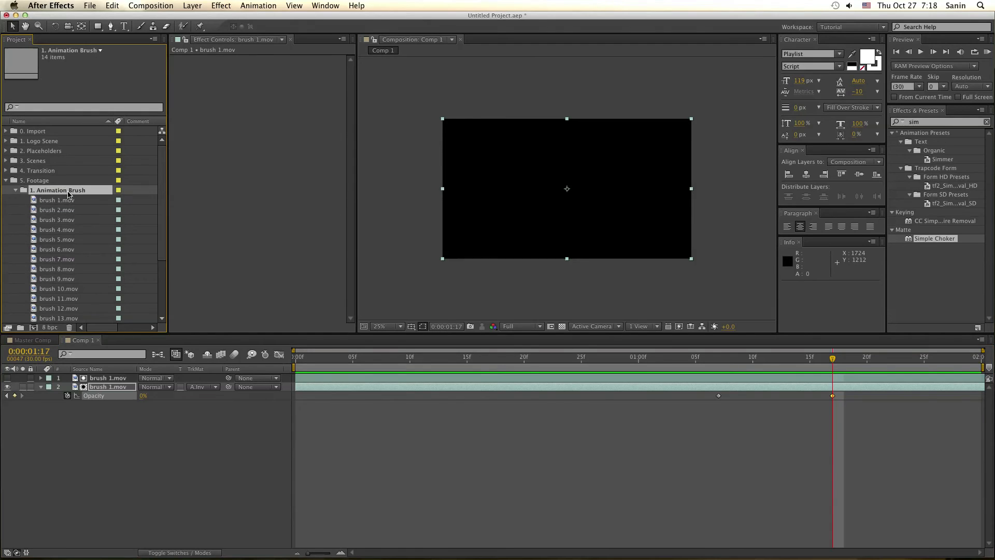
pyautogui.click(14, 190)
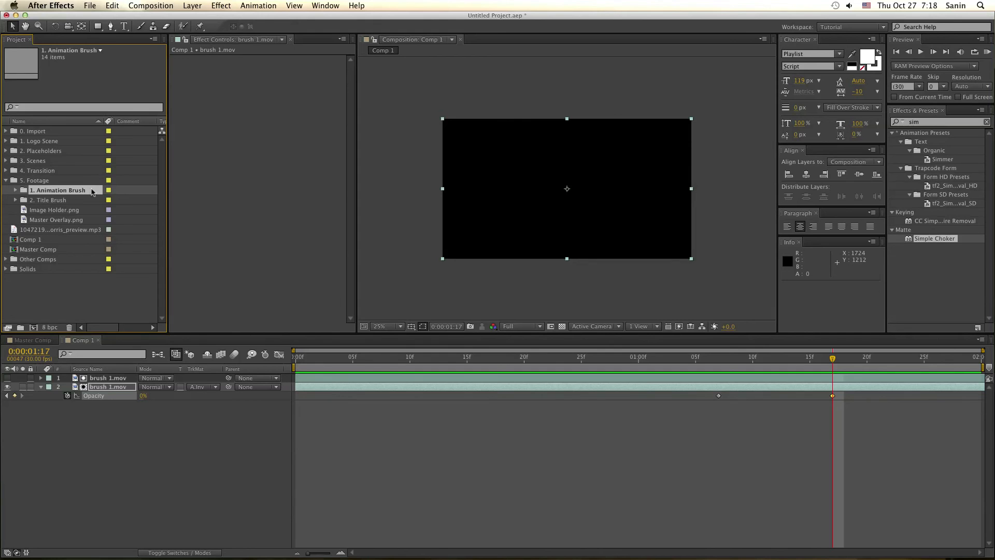
pyautogui.click(104, 395)
pyautogui.keyDown('shift'); pyautogui.click(104, 380); pyautogui.keyUp('shift')
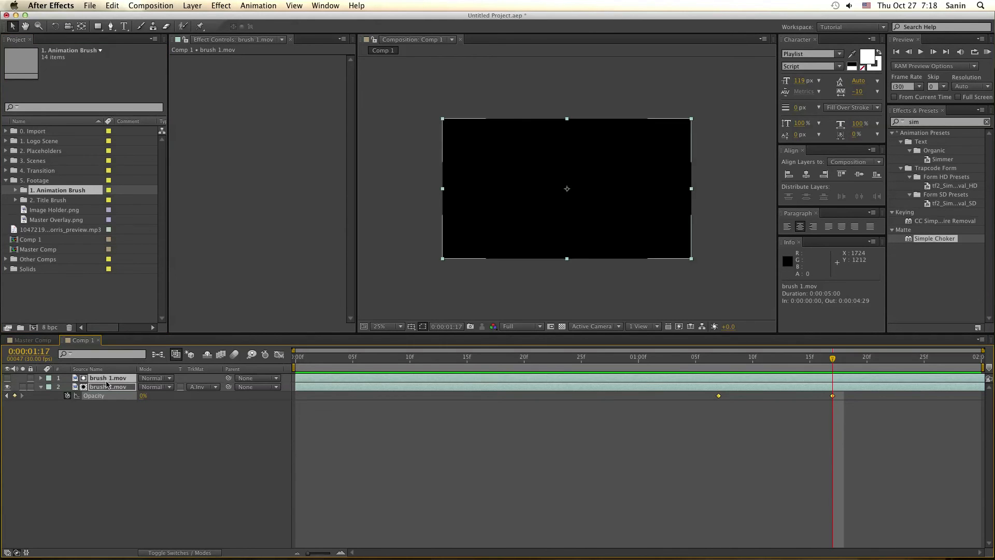
pyautogui.press('Delete')
pyautogui.click(126, 422)
pyautogui.click(111, 388)
pyautogui.keyDown('shift'); pyautogui.click(110, 380); pyautogui.keyUp('shift')
pyautogui.press('Delete')
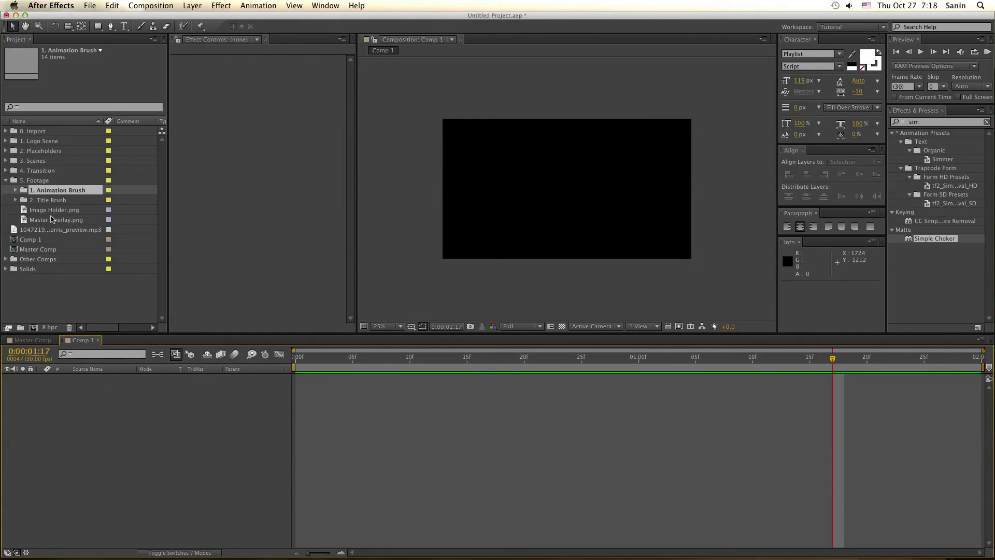
# Add brush 5.mov from the 1. Animation Brush folder to Comp 1 and enable Time Remapping on it
pyautogui.click(16, 188)
pyautogui.moveTo(57, 229); pyautogui.dragTo(108, 491)
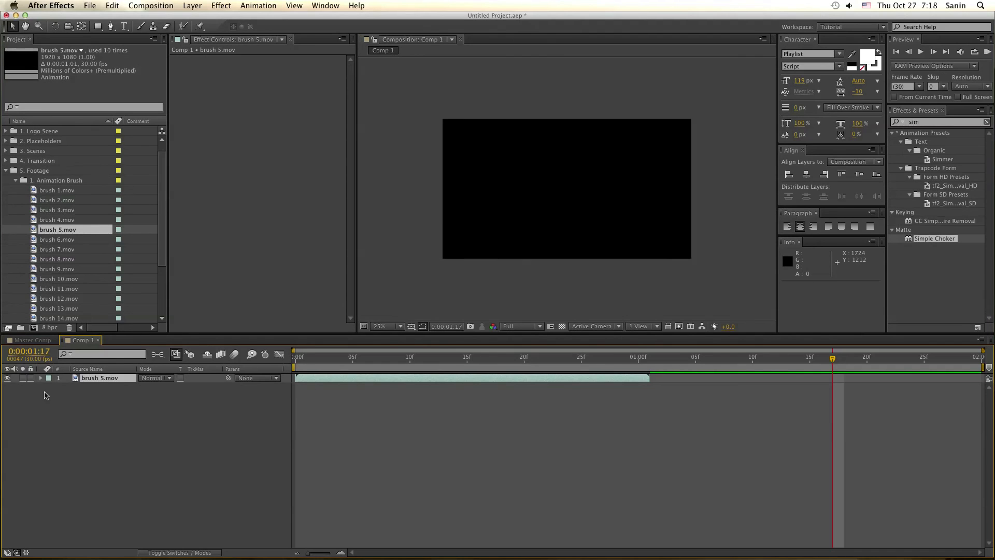
pyautogui.rightClick(97, 386)
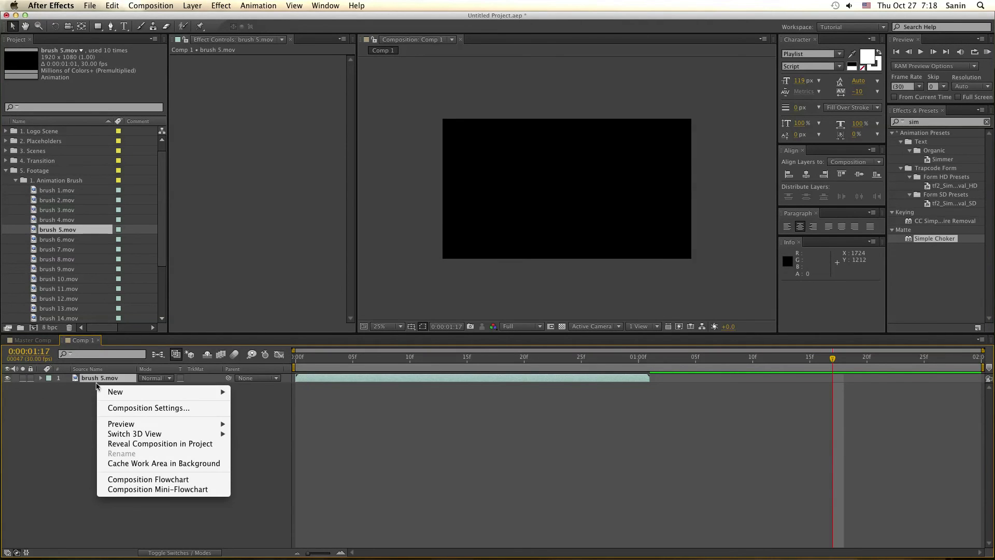
pyautogui.click(98, 378)
pyautogui.rightClick(99, 378)
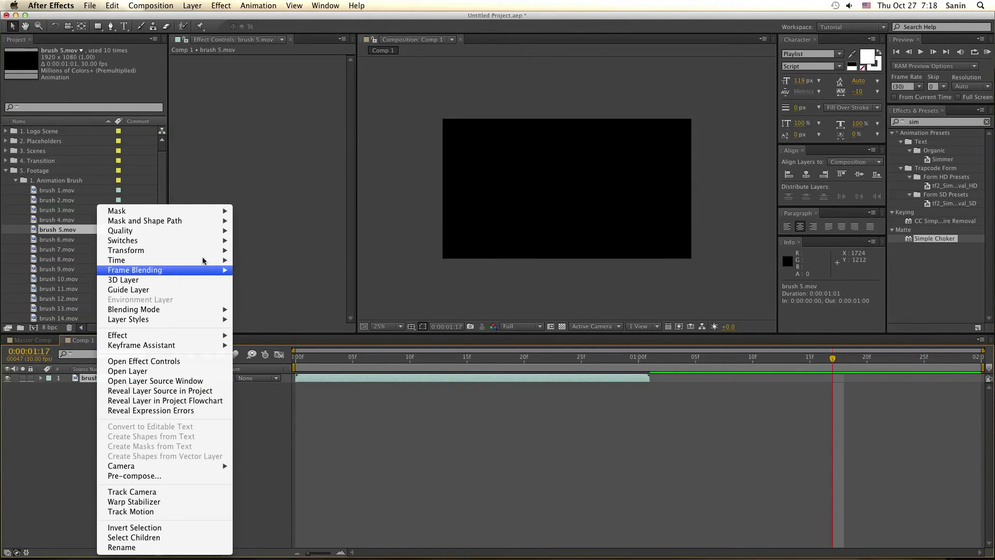
pyautogui.moveTo(185, 261)
pyautogui.click(269, 260)
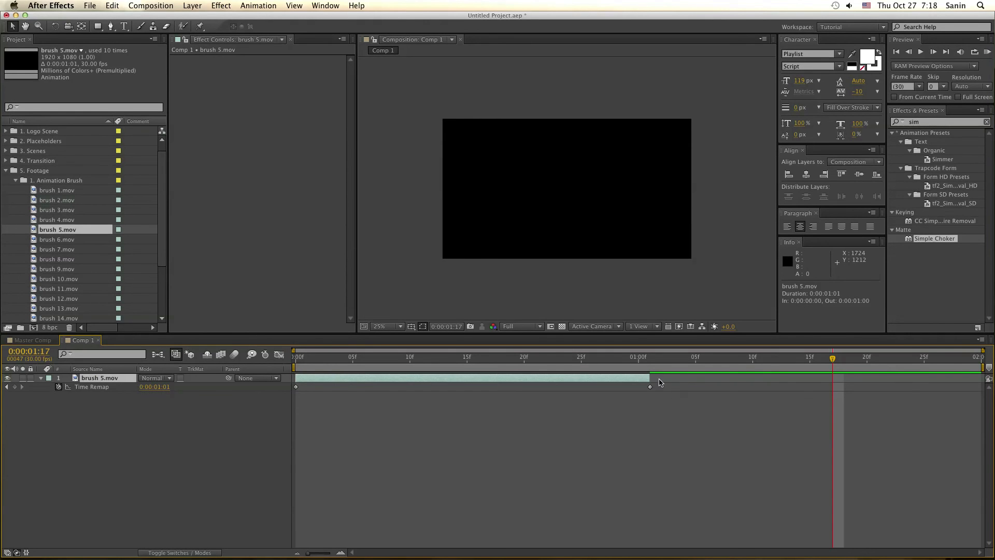
# Extend the brush 5.mov layer's out point to the end of Comp 1 at 0:00:02:00
pyautogui.moveTo(653, 380); pyautogui.dragTo(984, 378)
pyautogui.press('super+z')
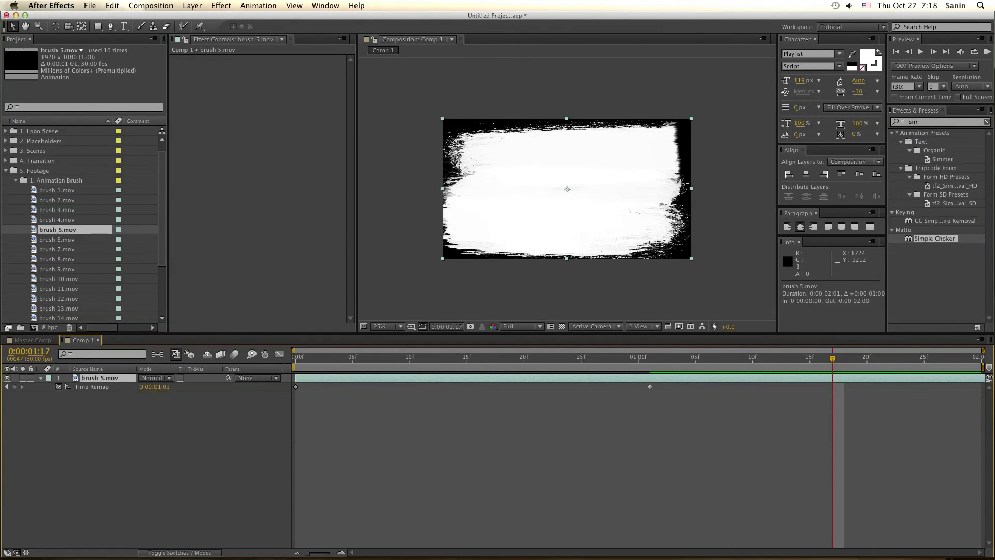
pyautogui.click(646, 460)
# Find the Fill effect and apply it to the brush 5.mov layer
pyautogui.click(932, 122)
pyautogui.write('fill')
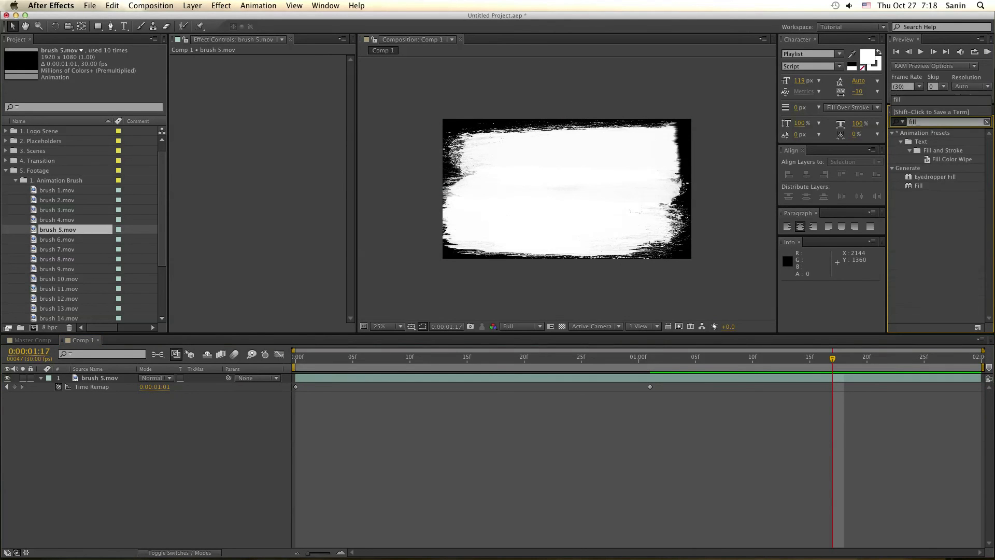
pyautogui.moveTo(919, 186); pyautogui.dragTo(467, 380)
pyautogui.click(277, 86)
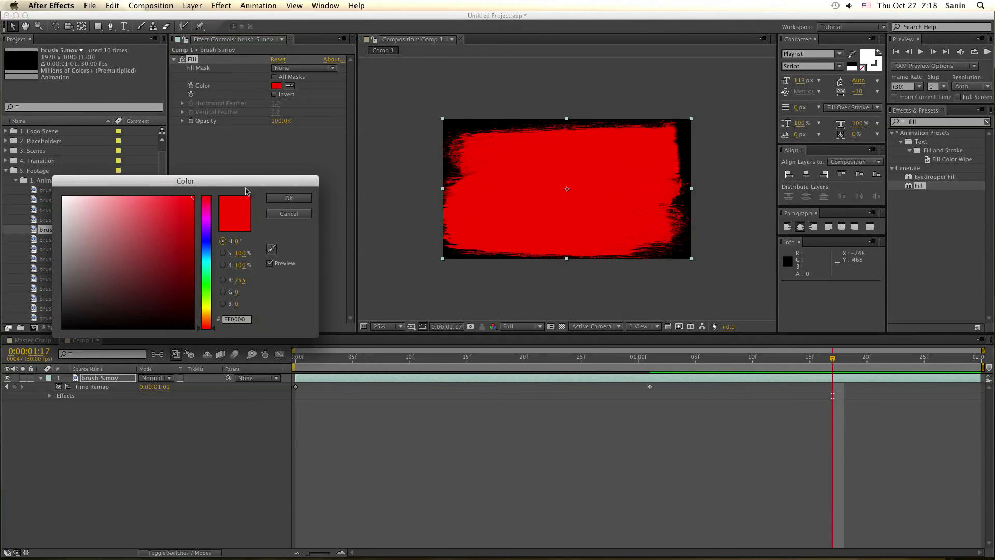
pyautogui.moveTo(210, 274)
pyautogui.mouseDown()
pyautogui.moveTo(210, 307)
pyautogui.moveTo(211, 288)
pyautogui.mouseUp()
pyautogui.click(288, 213)
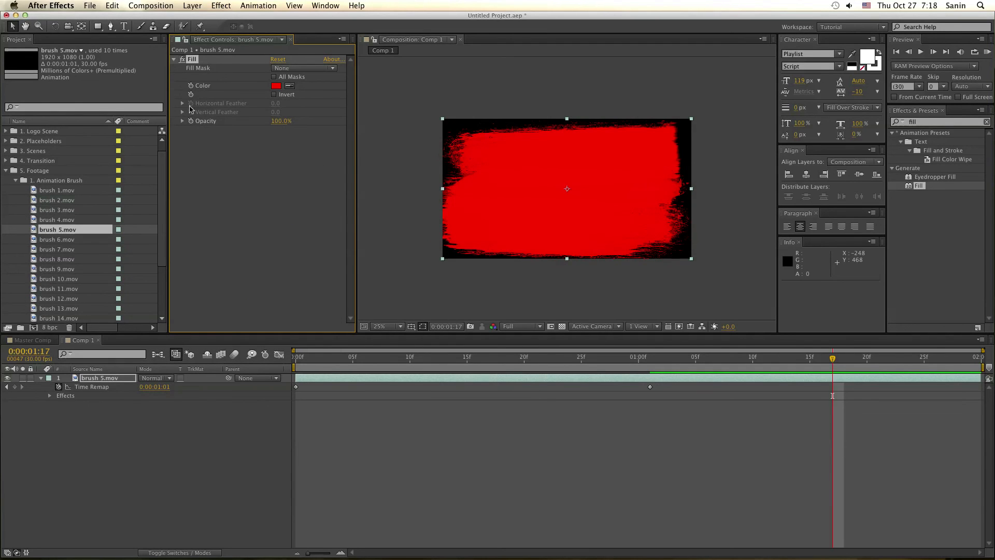
pyautogui.press('Delete')
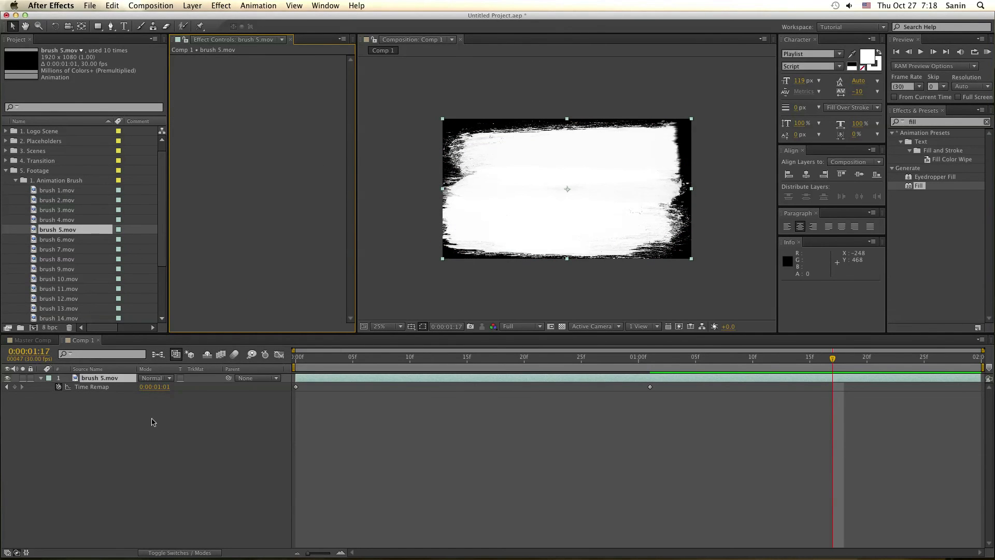
pyautogui.press('super+z')
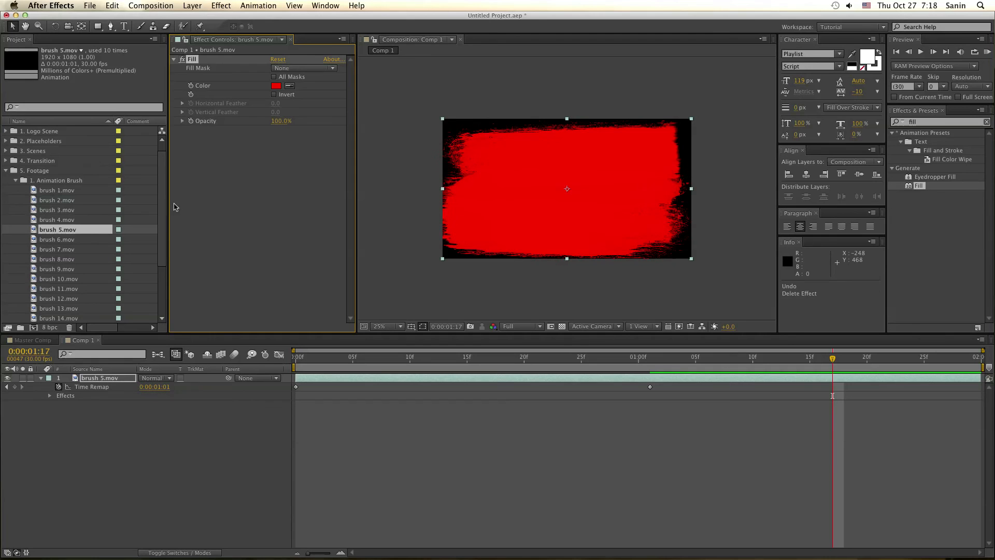
# Replace the brush 5.mov layer's footage with tb 3.mov from the 2. Title Brush folder and scrub through the stroke to 0:00:00:23
pyautogui.click(16, 180)
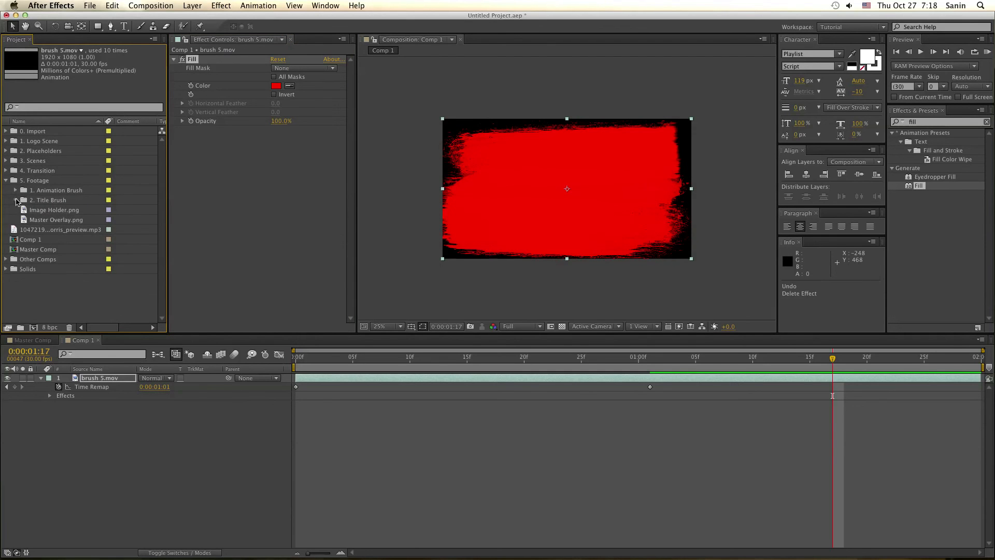
pyautogui.click(15, 190)
pyautogui.moveTo(74, 211); pyautogui.dragTo(91, 386)
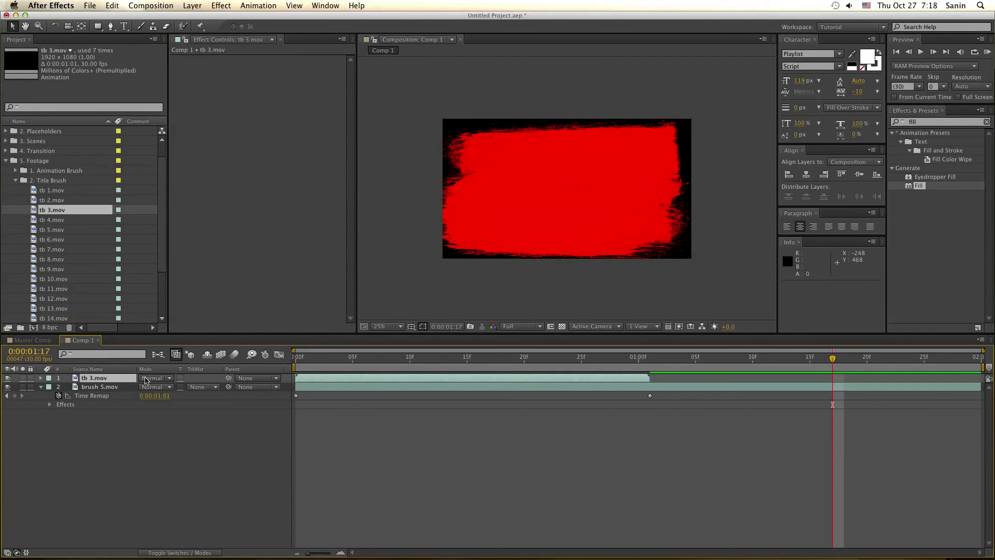
pyautogui.click(89, 390)
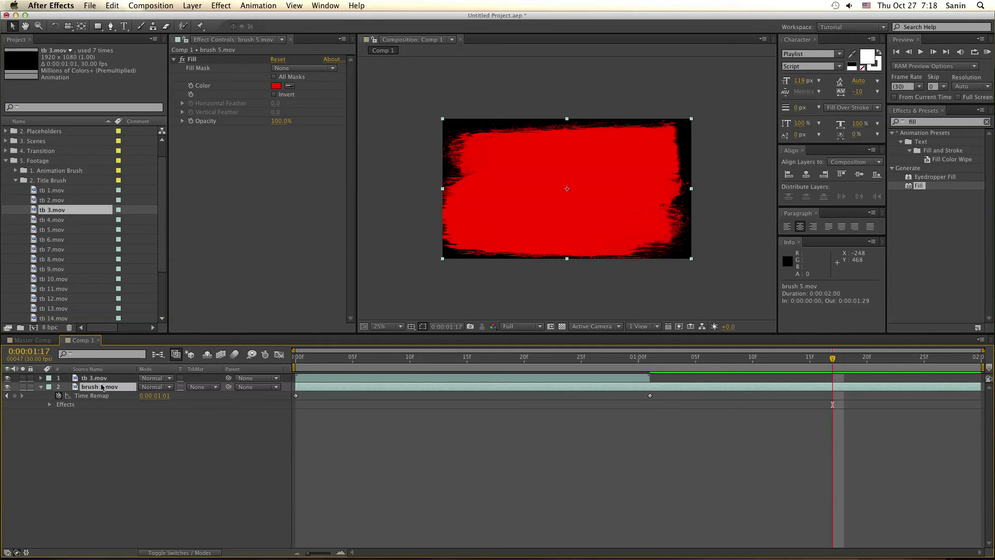
pyautogui.press('super+z')
pyautogui.moveTo(58, 214); pyautogui.dragTo(91, 378)
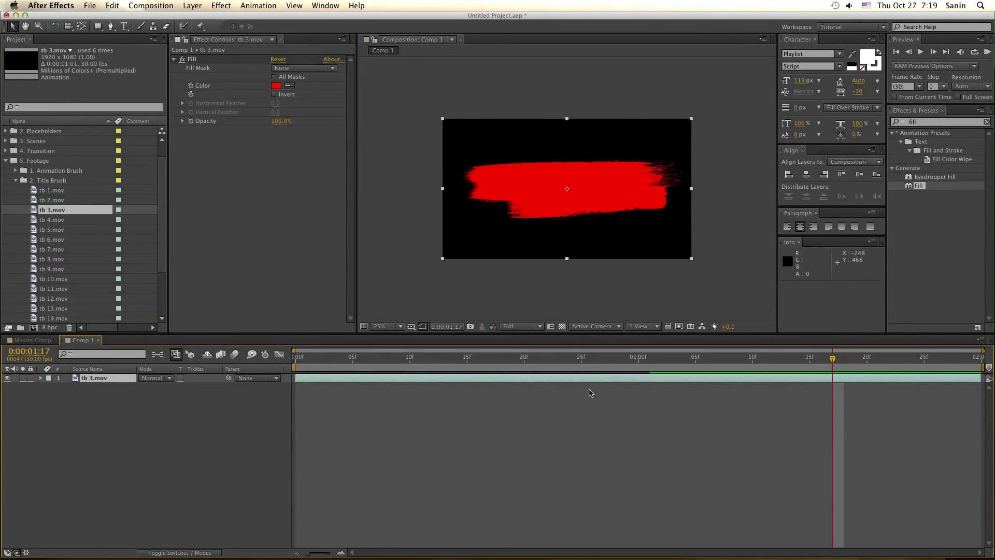
pyautogui.moveTo(593, 361)
pyautogui.mouseDown()
pyautogui.moveTo(319, 364)
pyautogui.moveTo(545, 378)
pyautogui.moveTo(559, 366)
pyautogui.mouseUp()
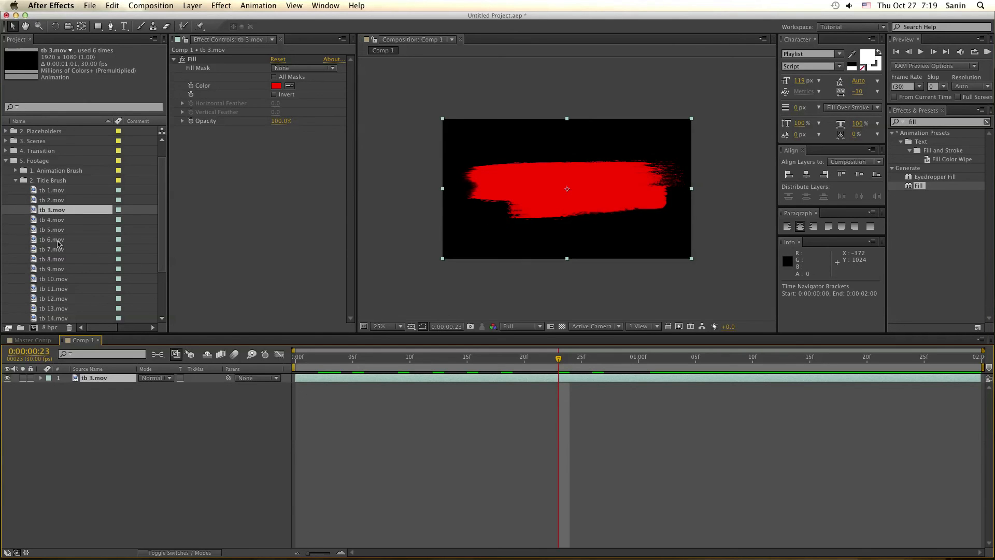
# Collapse the 2. Title Brush and 5. Footage folders and clear the project item selection
pyautogui.click(57, 267)
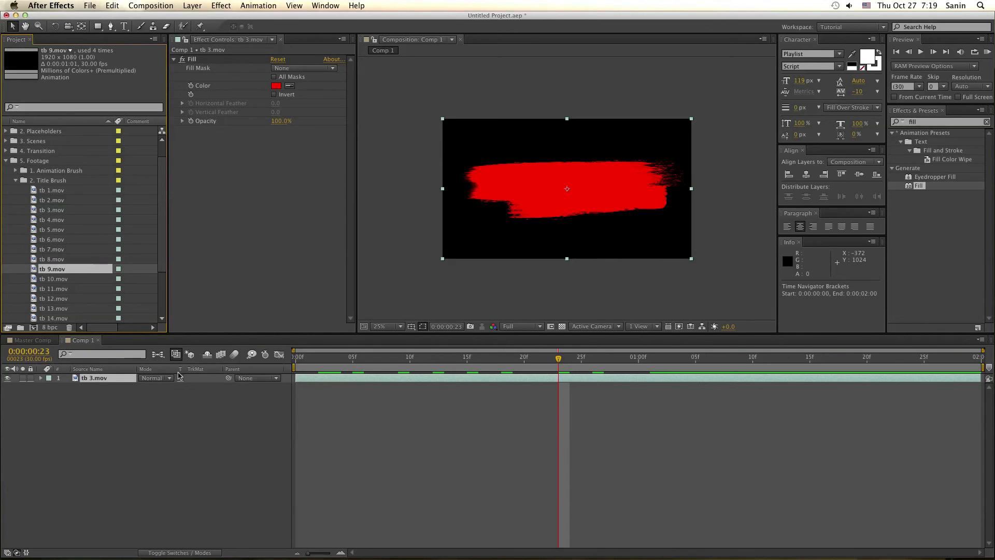
pyautogui.click(37, 183)
pyautogui.click(15, 181)
pyautogui.click(39, 184)
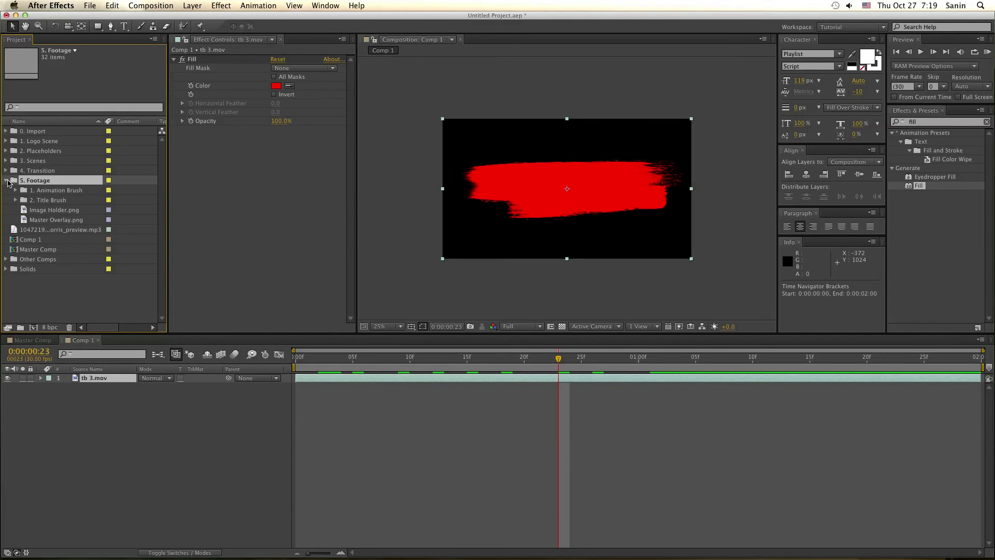
pyautogui.click(7, 180)
pyautogui.click(79, 256)
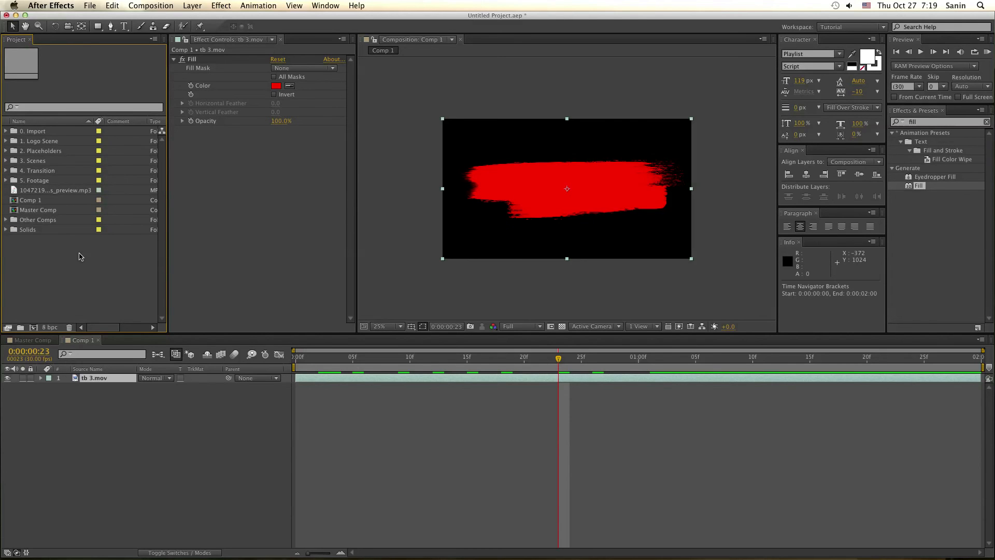